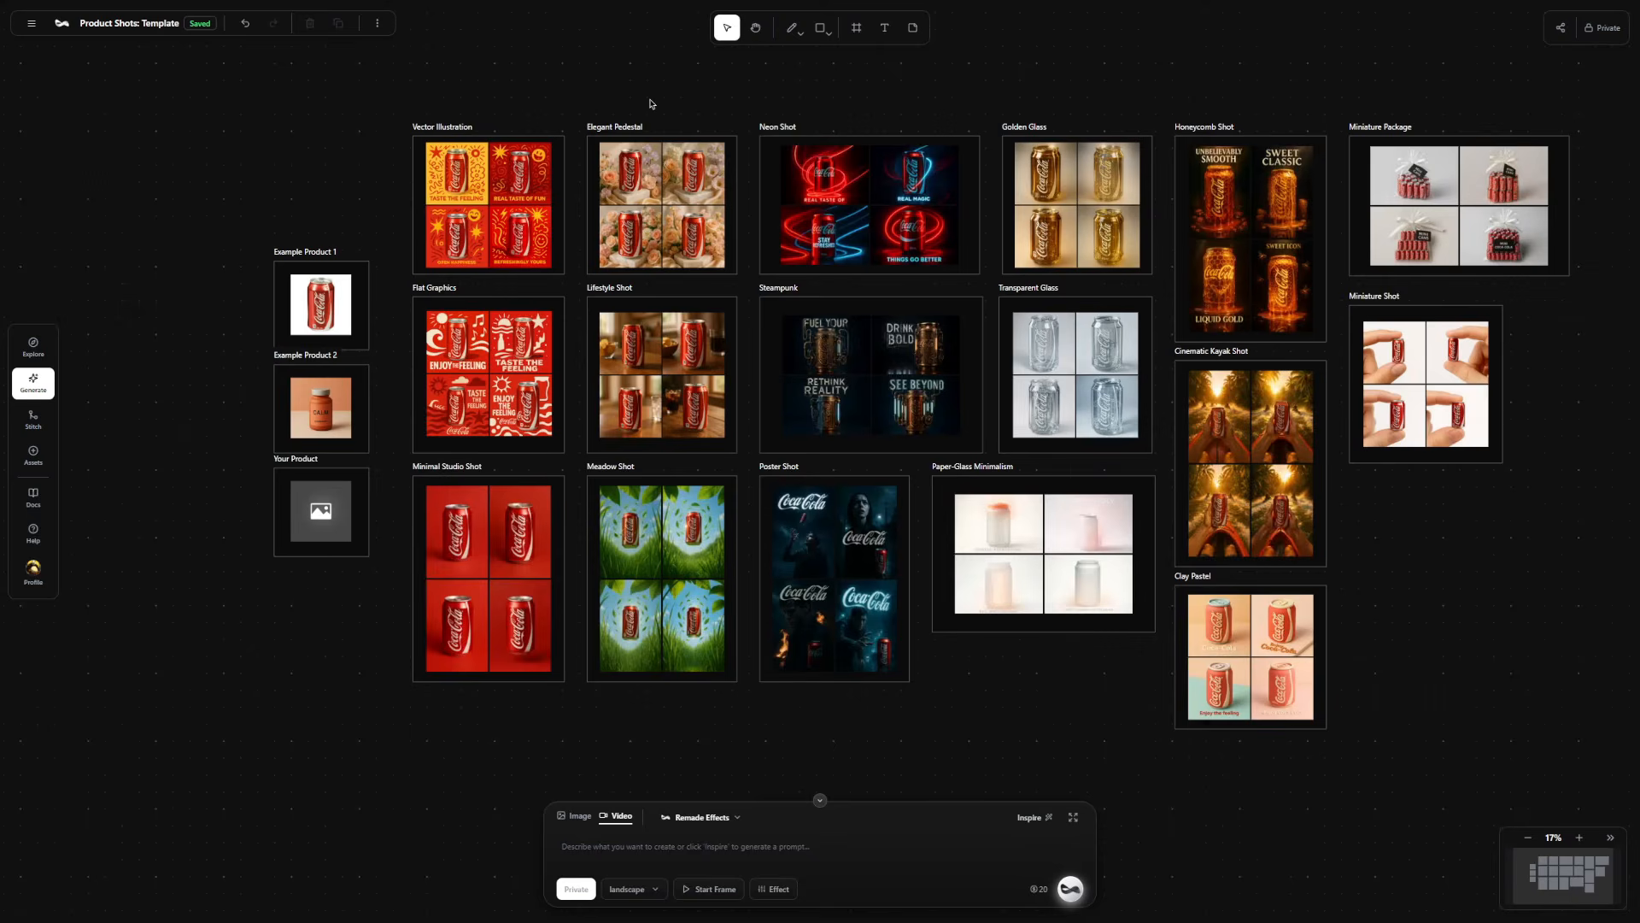
Load the prompt of the first Elegant Pedestal image for regeneration and review its wording.
{"action": "scroll", "coordinate": [283, 298], "scroll_direction": "up", "scroll_amount": 5}
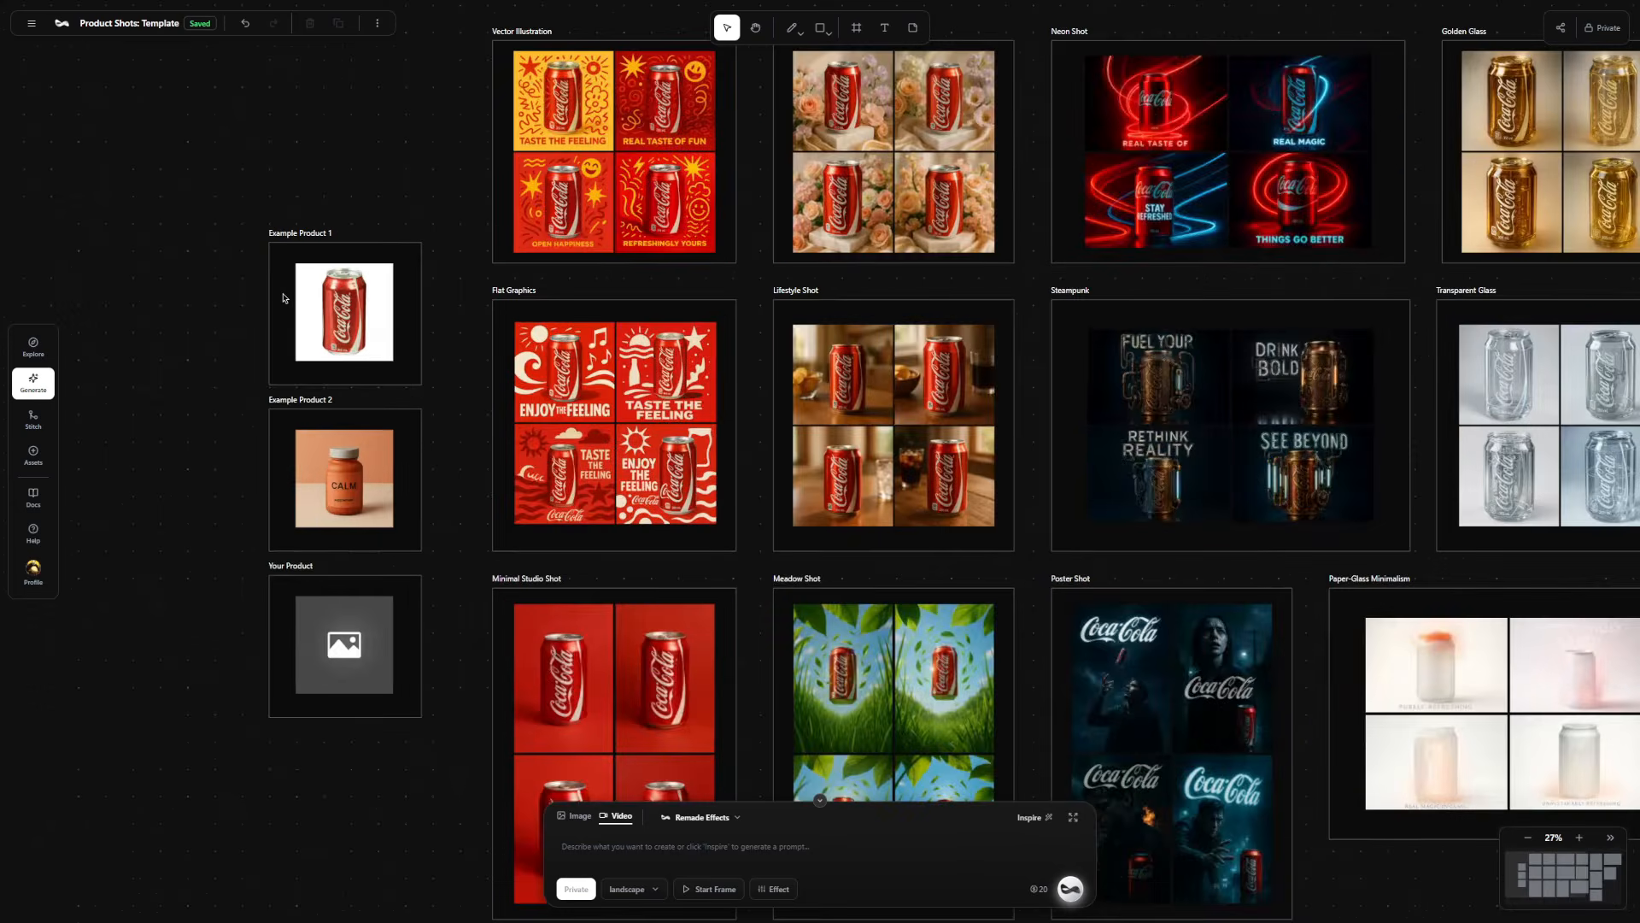
{"action": "scroll", "coordinate": [755, 264], "scroll_direction": "down", "scroll_amount": 2}
{"action": "scroll", "coordinate": [755, 264], "scroll_direction": "down", "scroll_amount": 1}
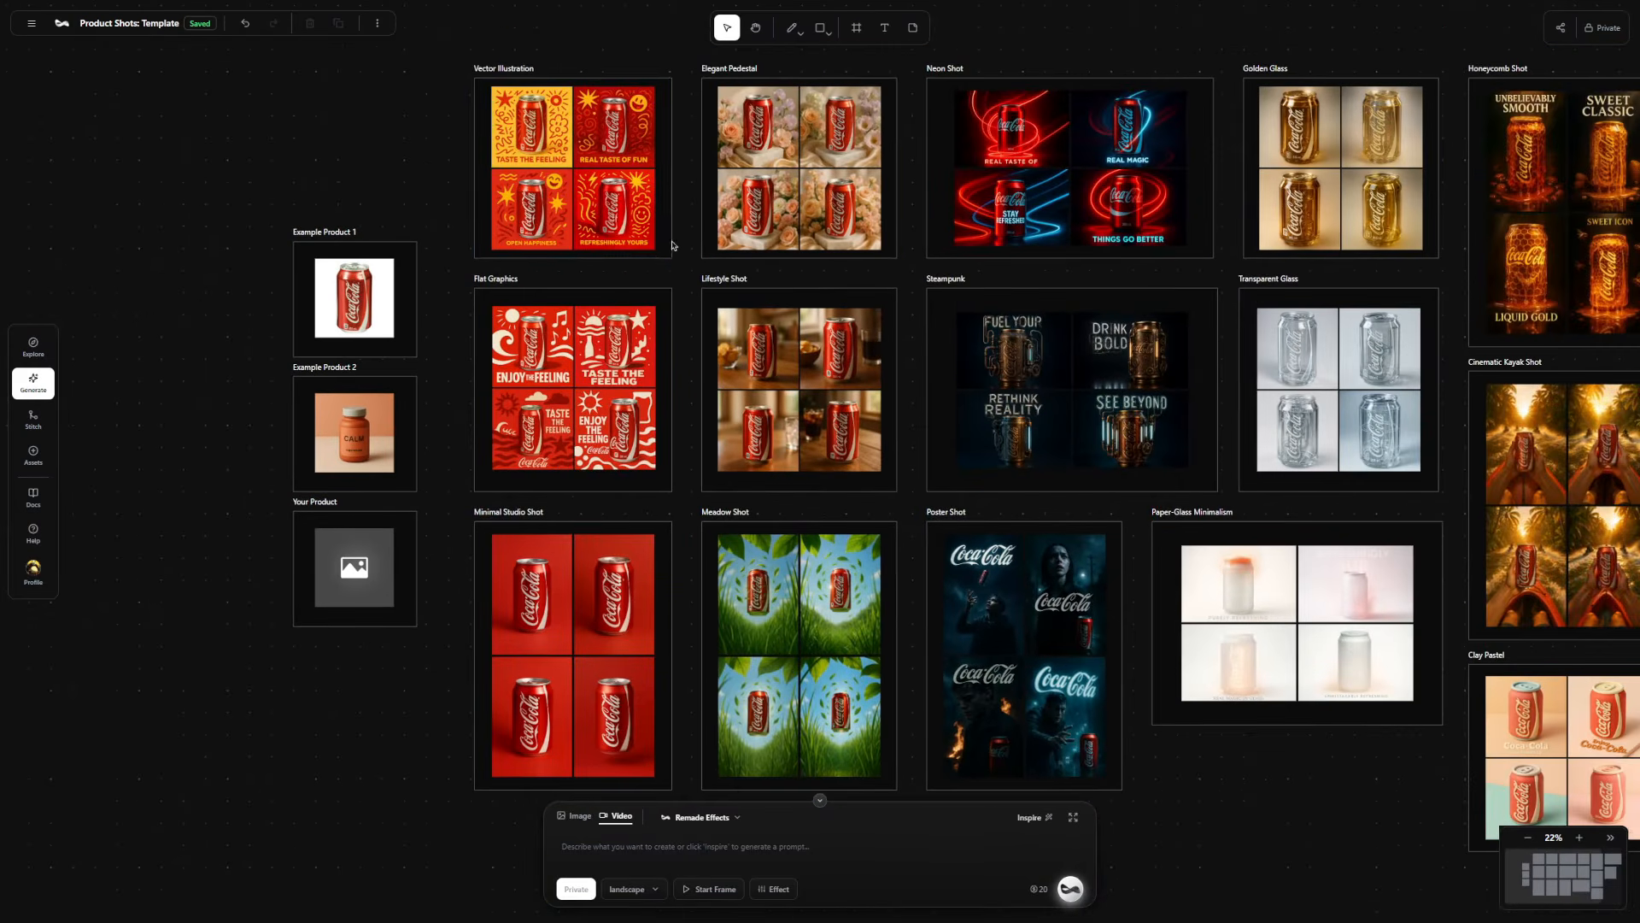
{"action": "scroll", "coordinate": [1030, 258], "scroll_direction": "down", "scroll_amount": 1}
{"action": "left_click_drag", "start_coordinate": [1026, 259], "coordinate": [920, 284]}
{"action": "left_click_drag", "start_coordinate": [919, 283], "coordinate": [960, 284]}
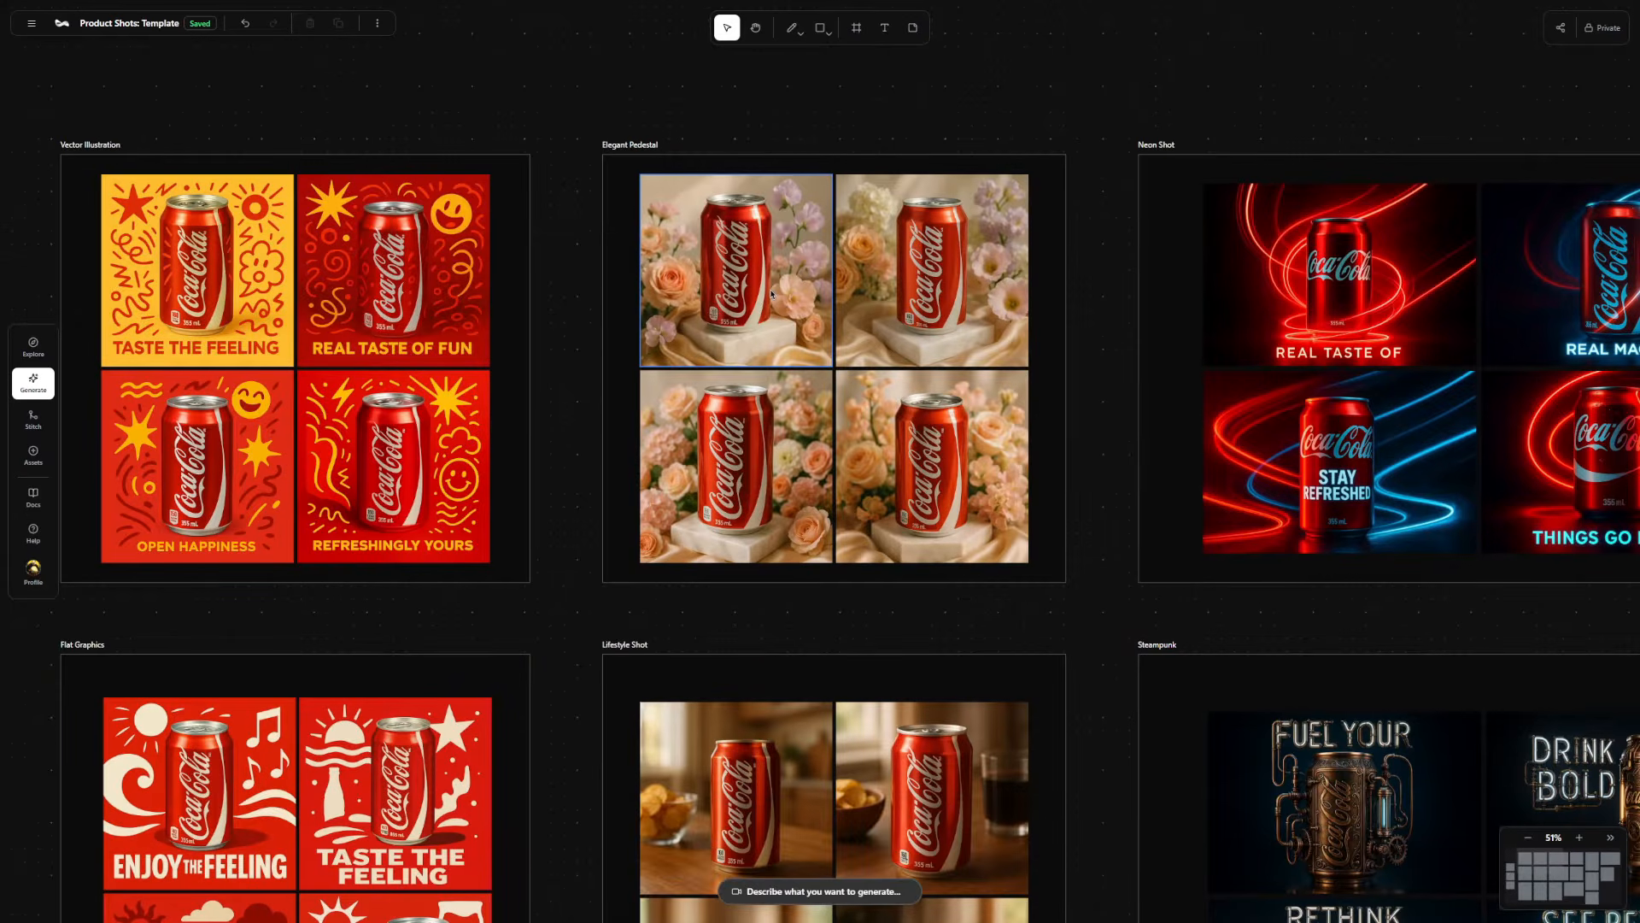
{"action": "left_click", "coordinate": [766, 267]}
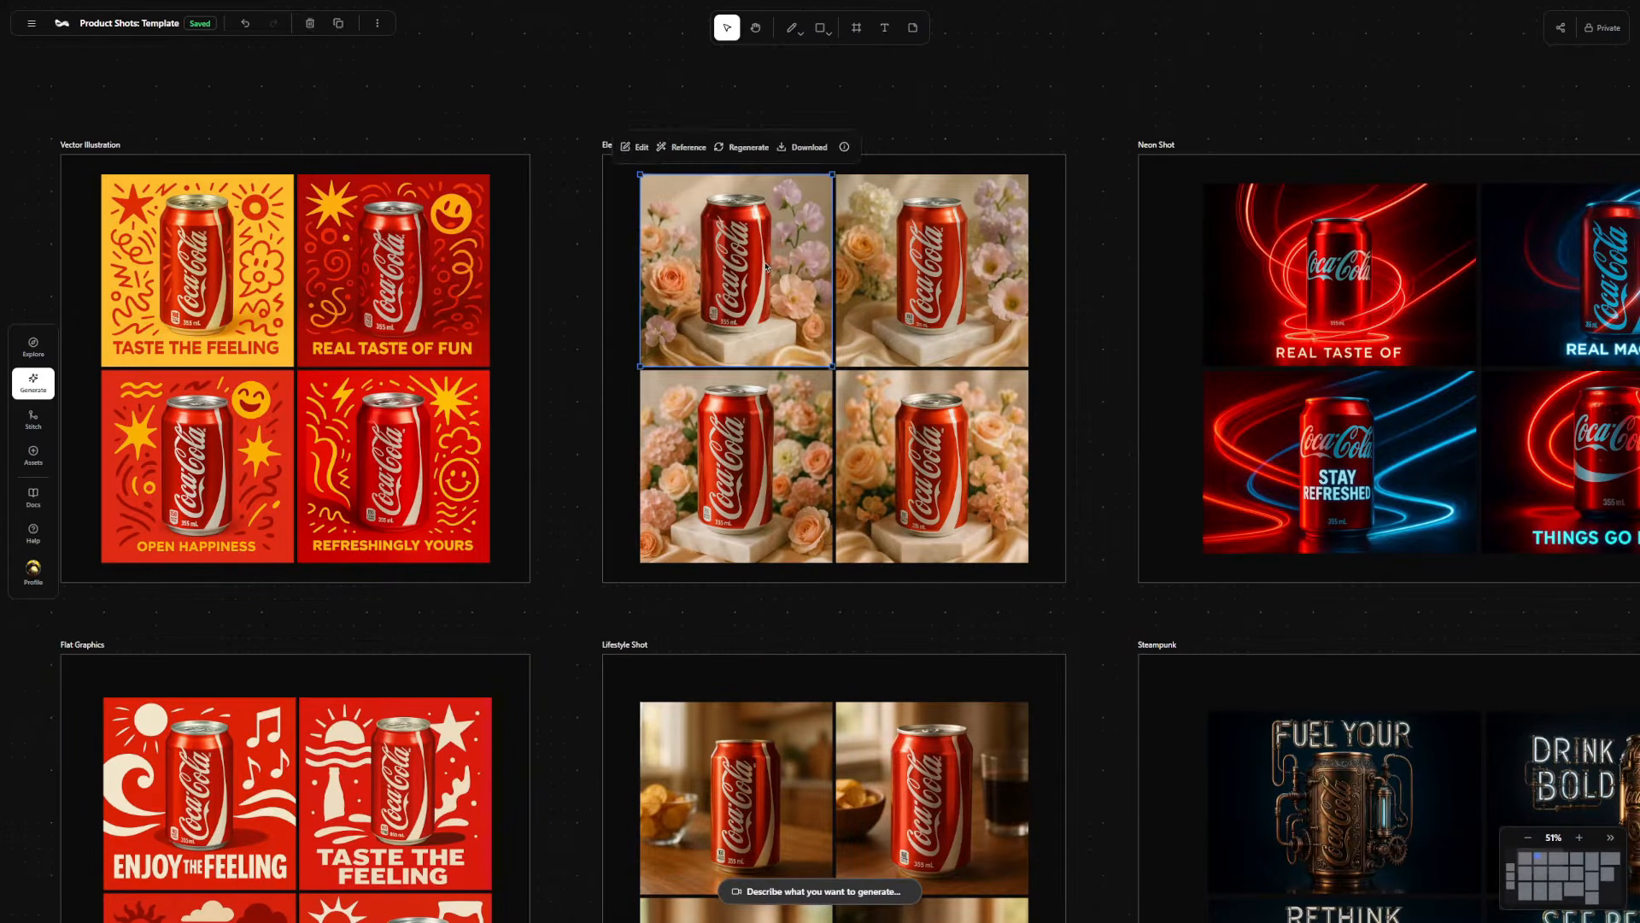
{"action": "left_click", "coordinate": [742, 148]}
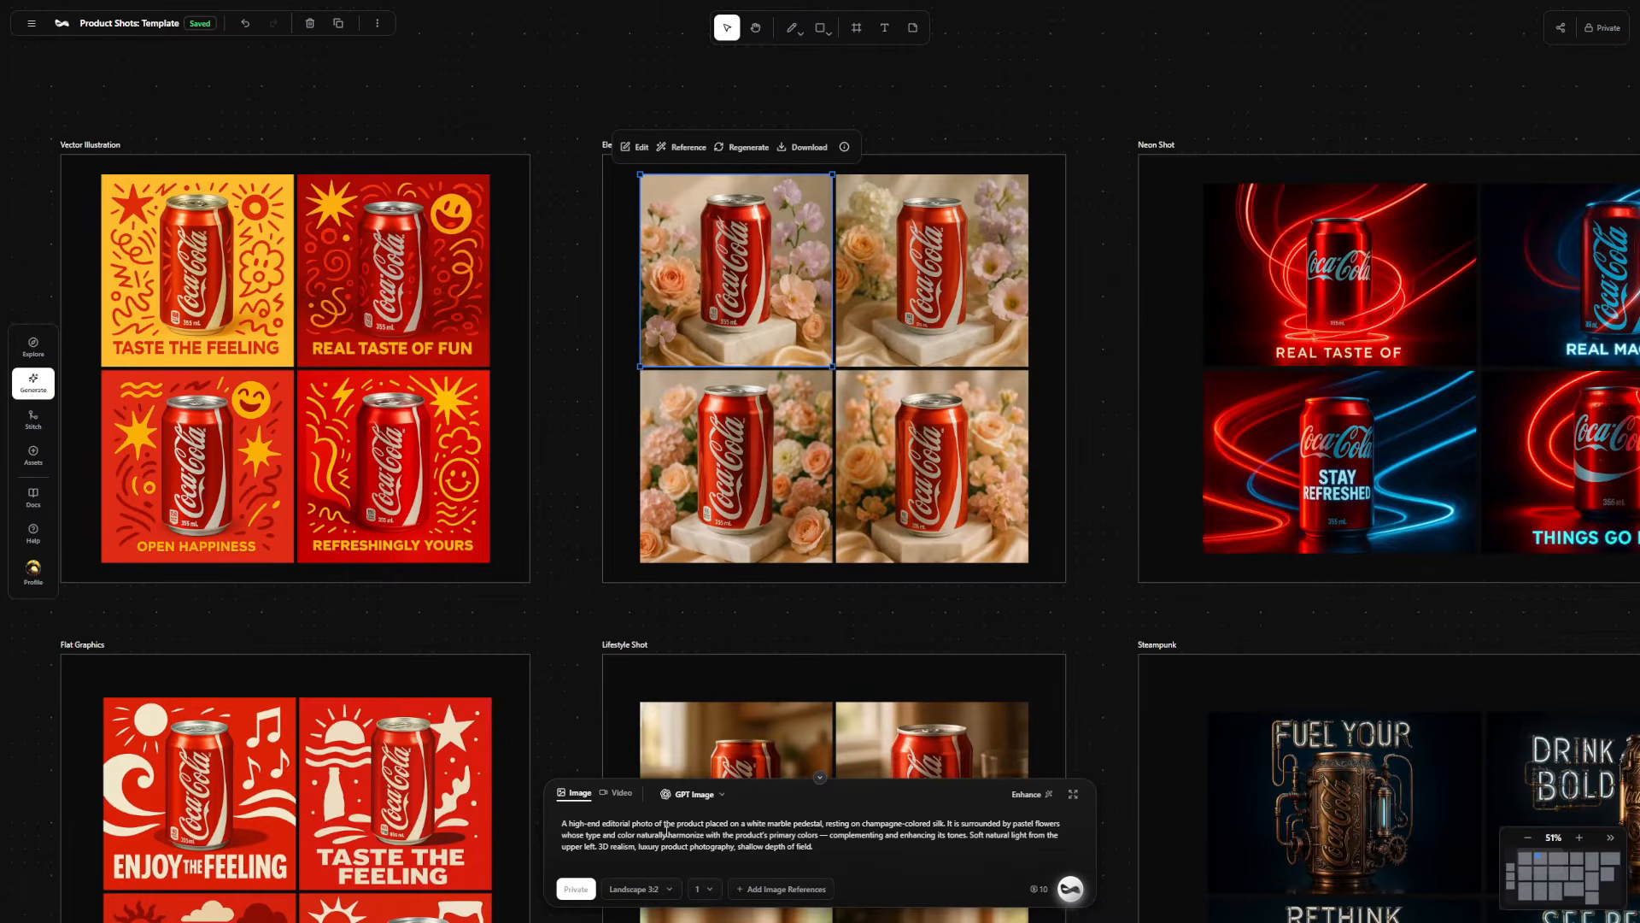
{"action": "left_click_drag", "start_coordinate": [665, 823], "coordinate": [705, 824]}
{"action": "left_click", "coordinate": [713, 834]}
Add the CALM bottle image from Example Product 2 as the reference image for the prompt.
{"action": "scroll", "coordinate": [628, 494], "scroll_direction": "down", "scroll_amount": 5}
{"action": "left_click_drag", "start_coordinate": [630, 504], "coordinate": [1001, 241]}
{"action": "scroll", "coordinate": [479, 524], "scroll_direction": "up", "scroll_amount": 1}
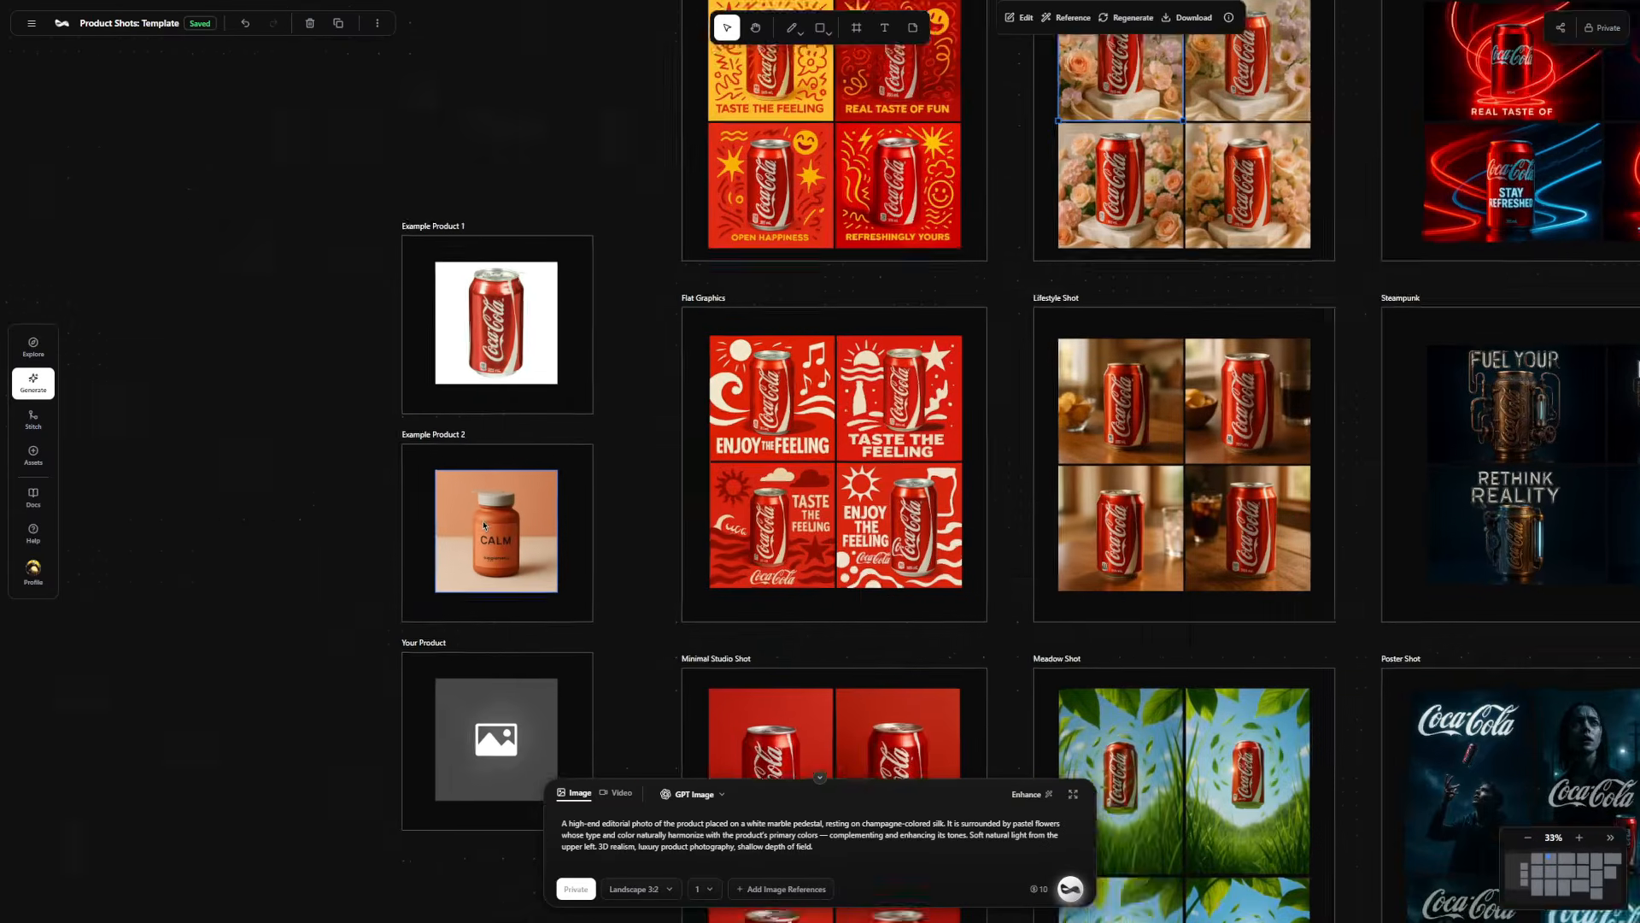
{"action": "scroll", "coordinate": [484, 525], "scroll_direction": "up", "scroll_amount": 3}
{"action": "left_click", "coordinate": [489, 505]}
{"action": "left_click", "coordinate": [467, 453]}
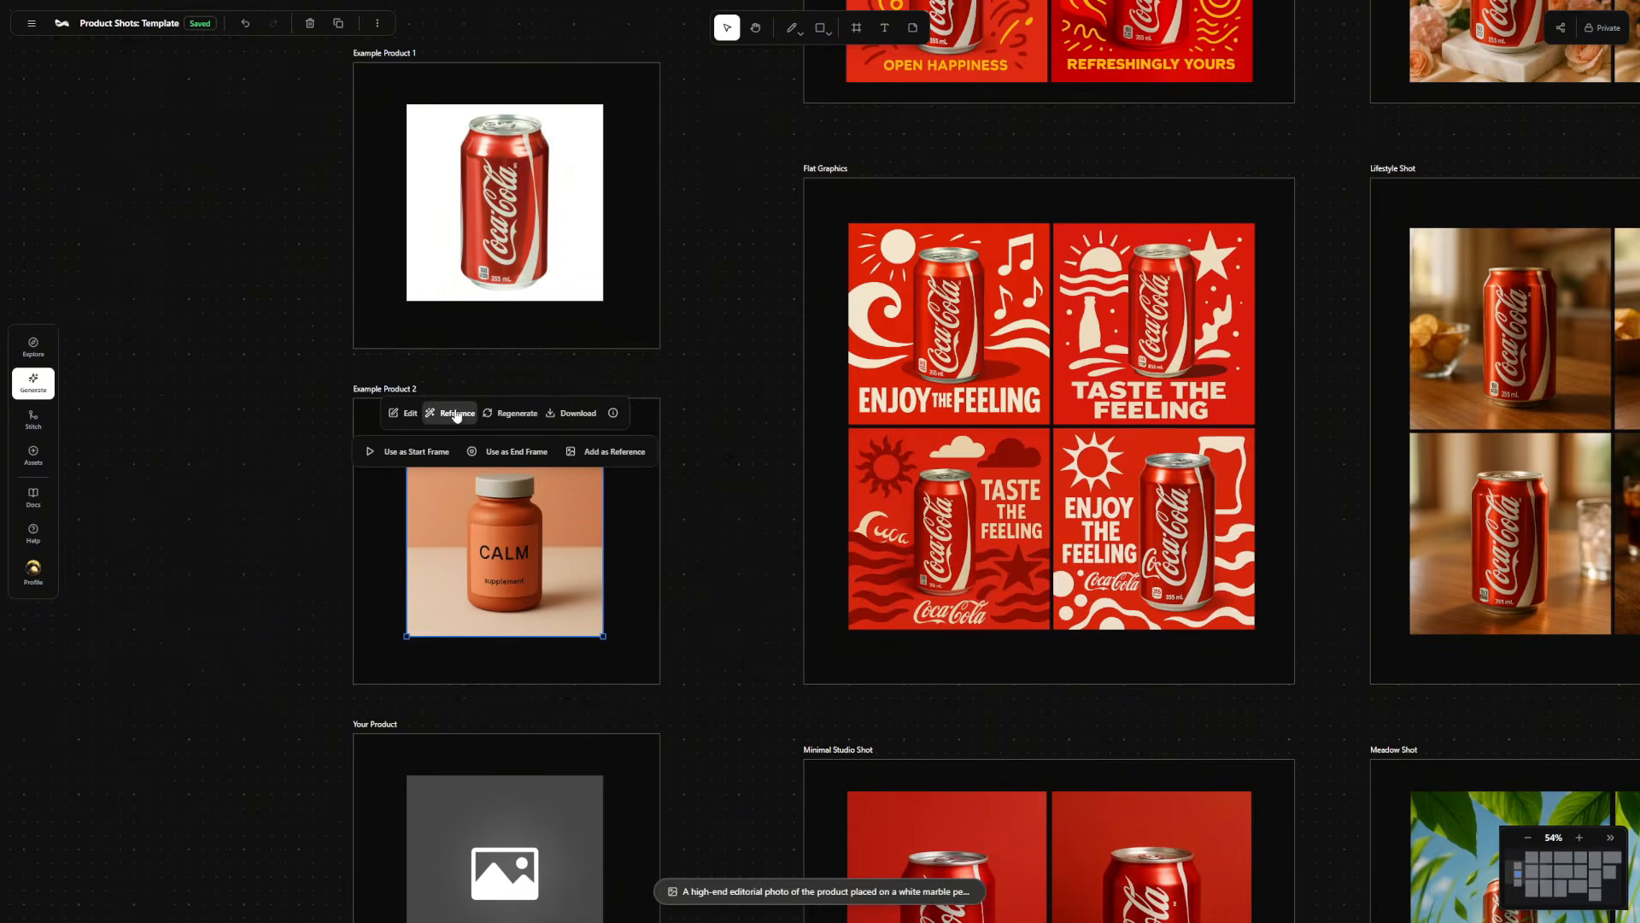
{"action": "left_click", "coordinate": [575, 453]}
{"action": "left_click", "coordinate": [732, 608]}
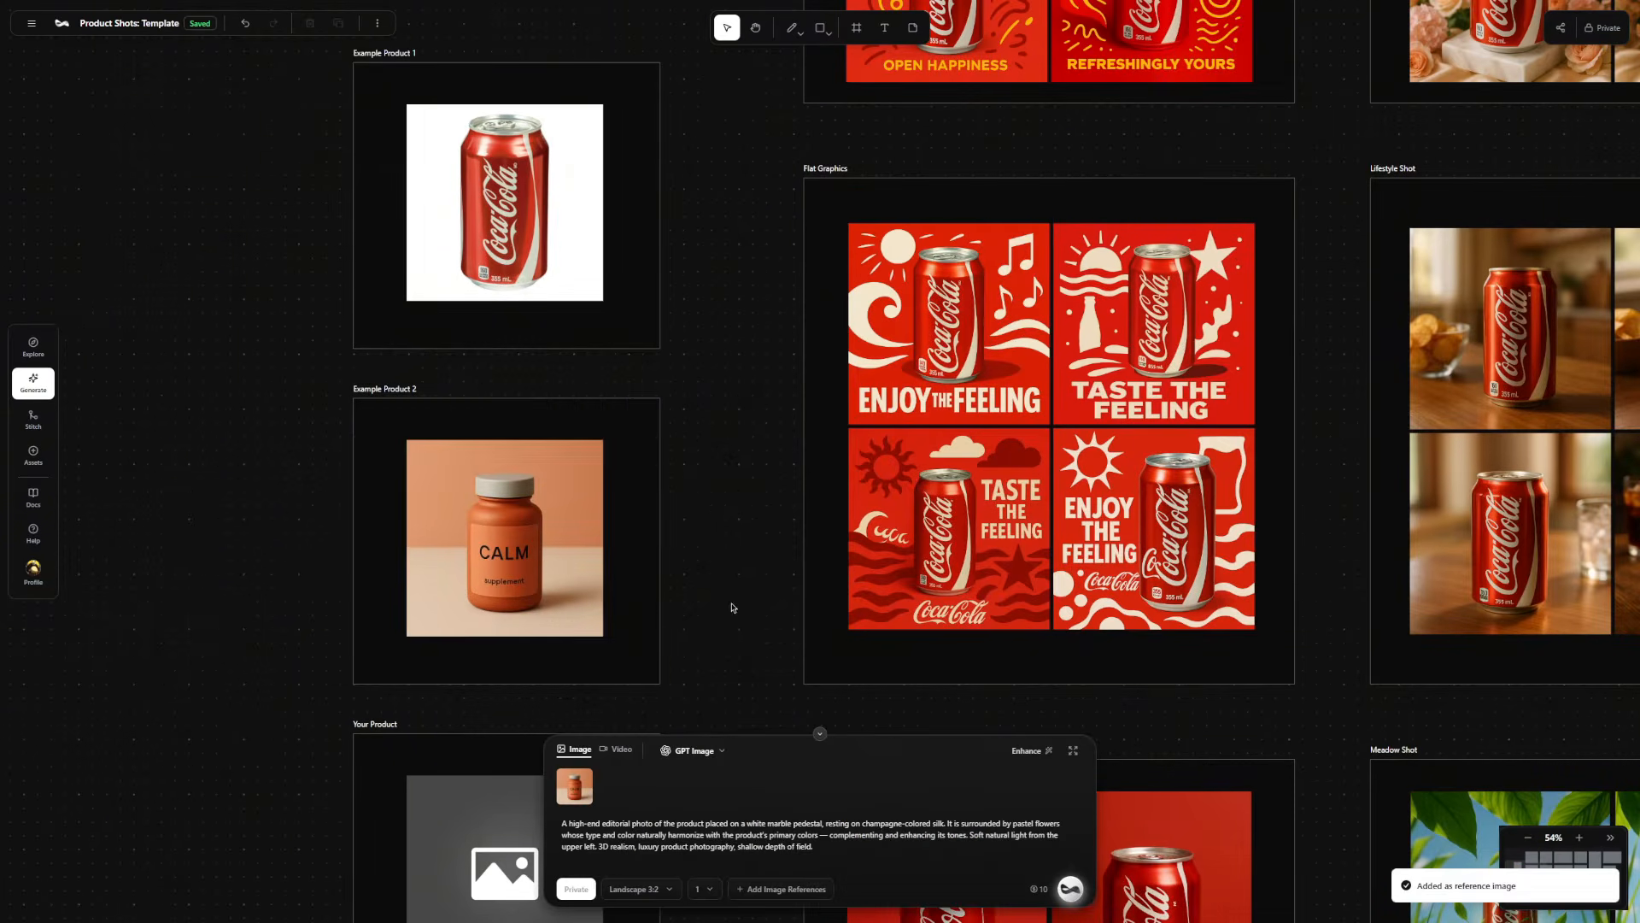
Set the aspect ratio to Square 1:1 and the number of images to 4, and generate them.
{"action": "mouse_move", "coordinate": [588, 804]}
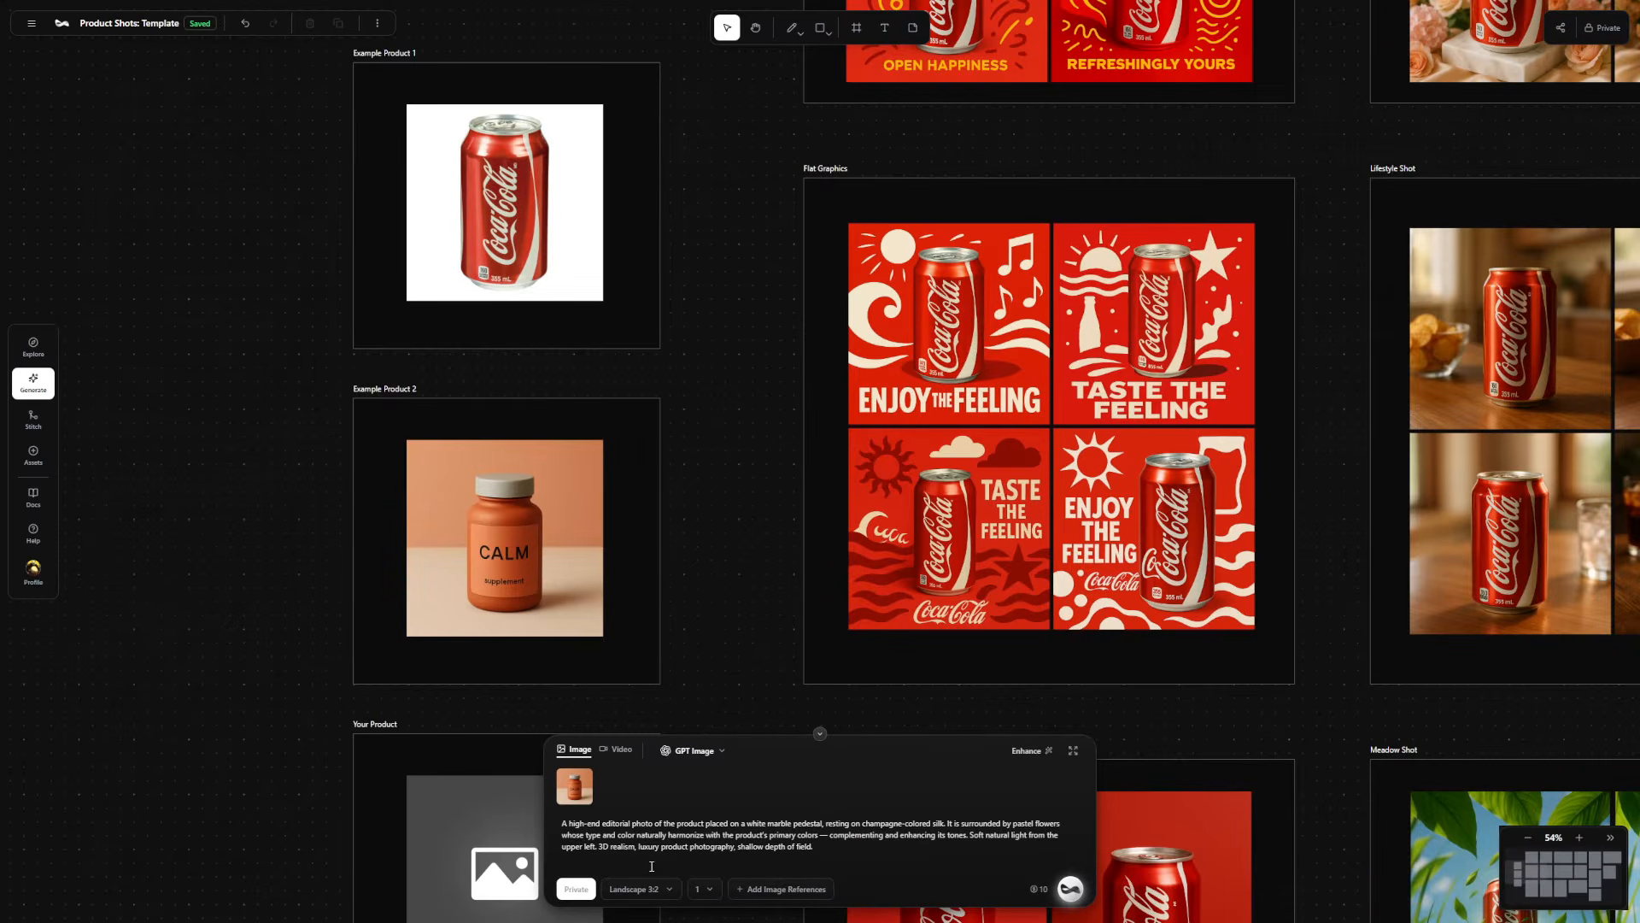
{"action": "left_click", "coordinate": [666, 889]}
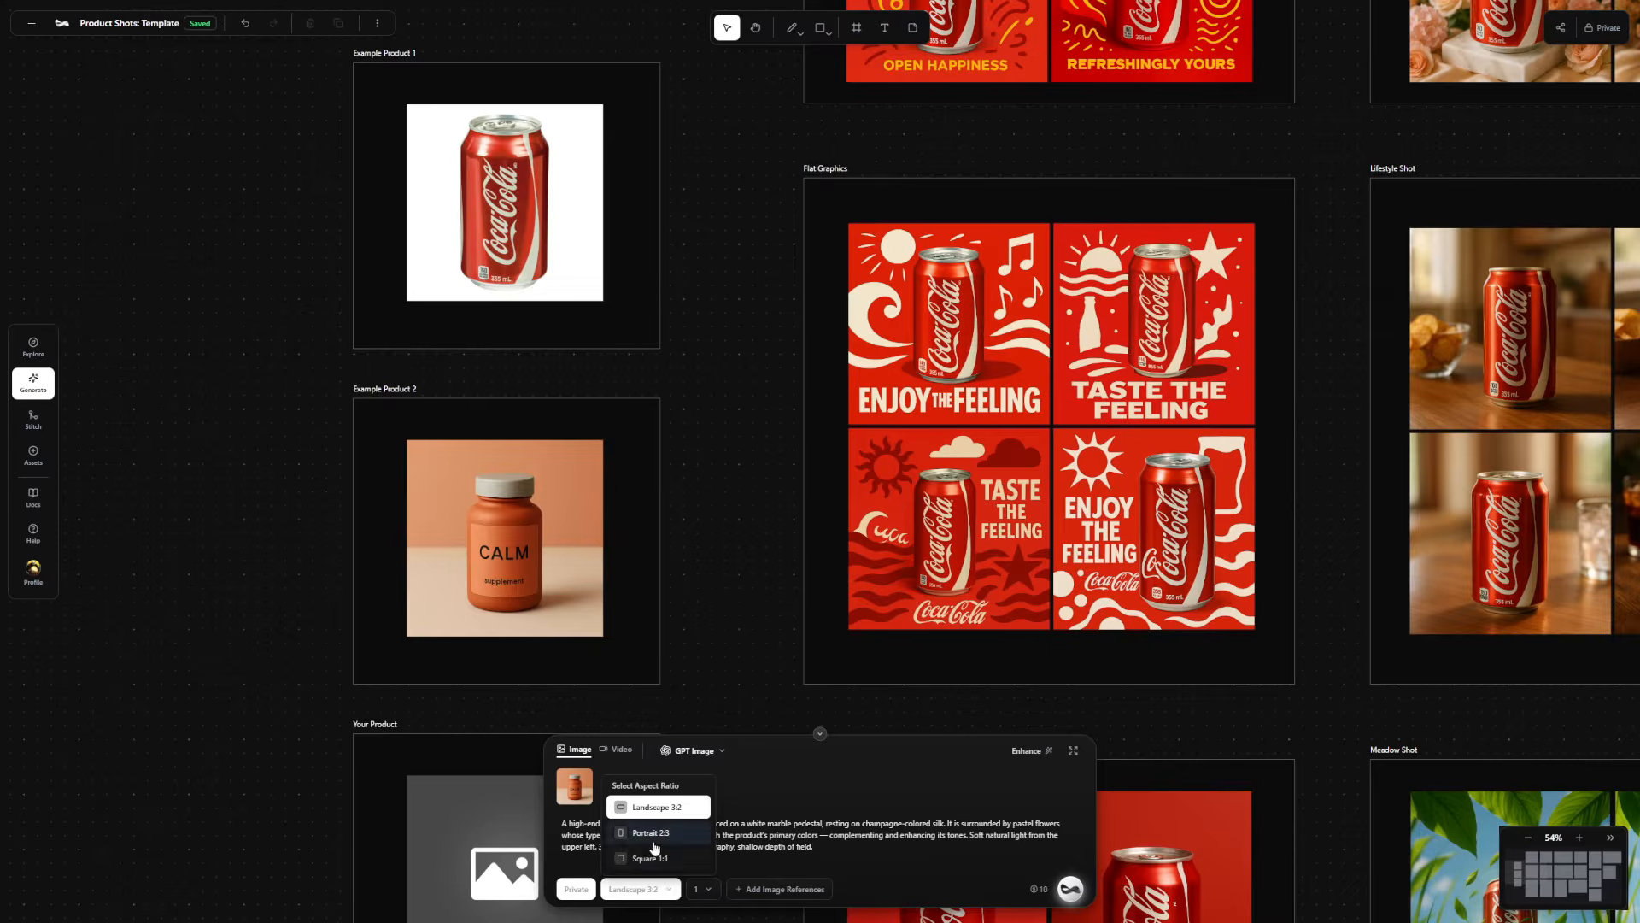
{"action": "left_click", "coordinate": [650, 858]}
{"action": "left_click", "coordinate": [688, 889]}
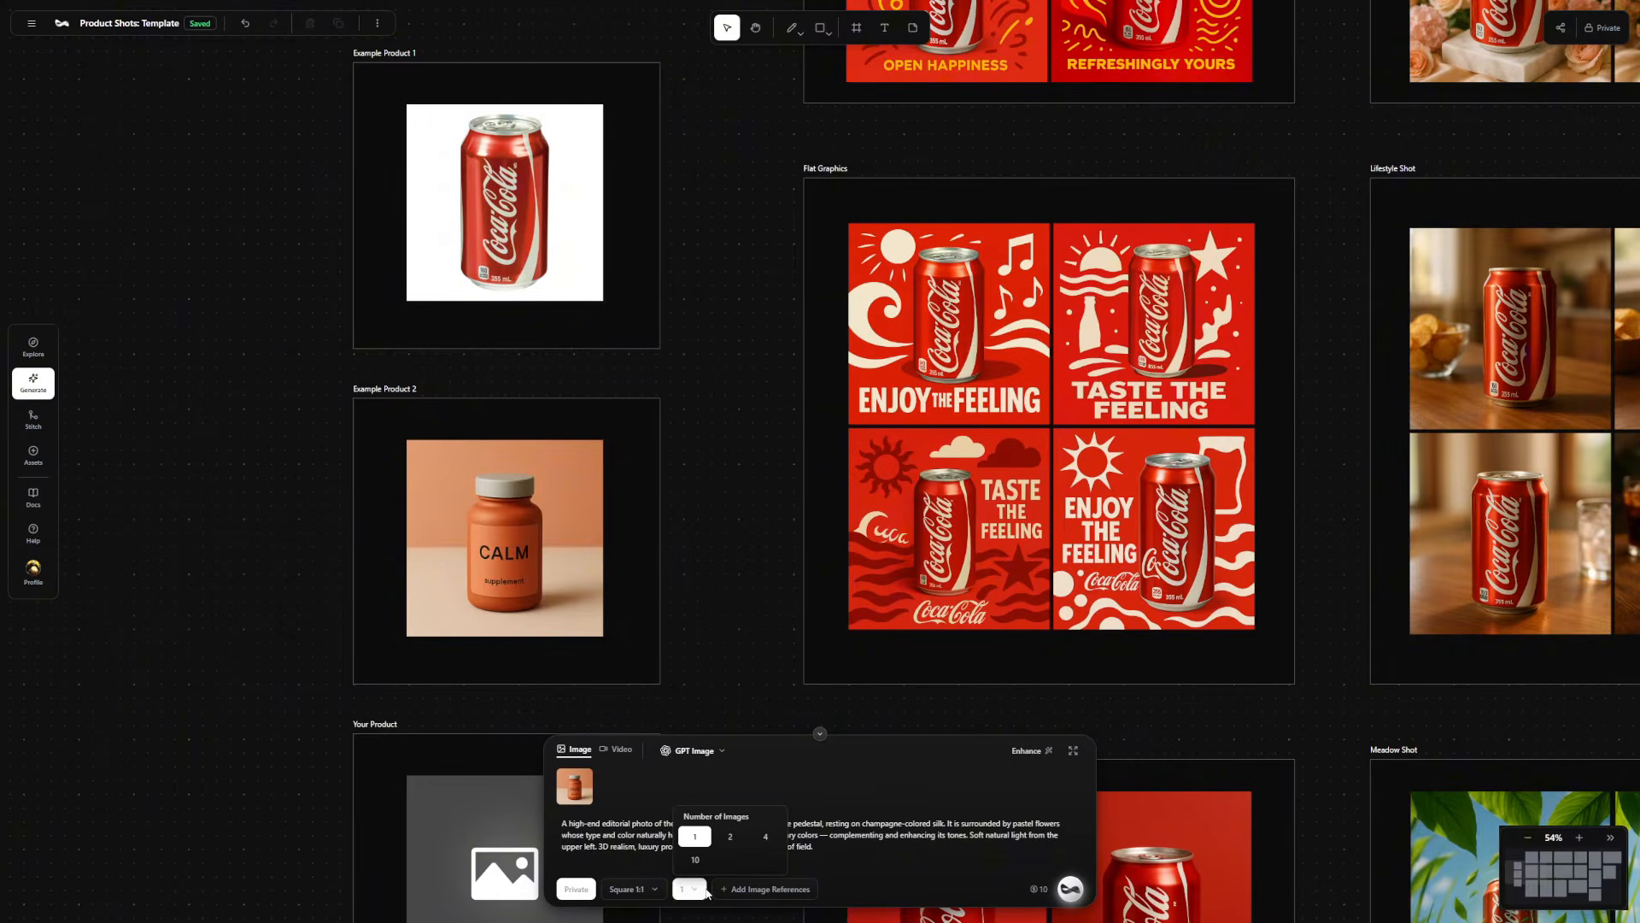
{"action": "left_click", "coordinate": [765, 839]}
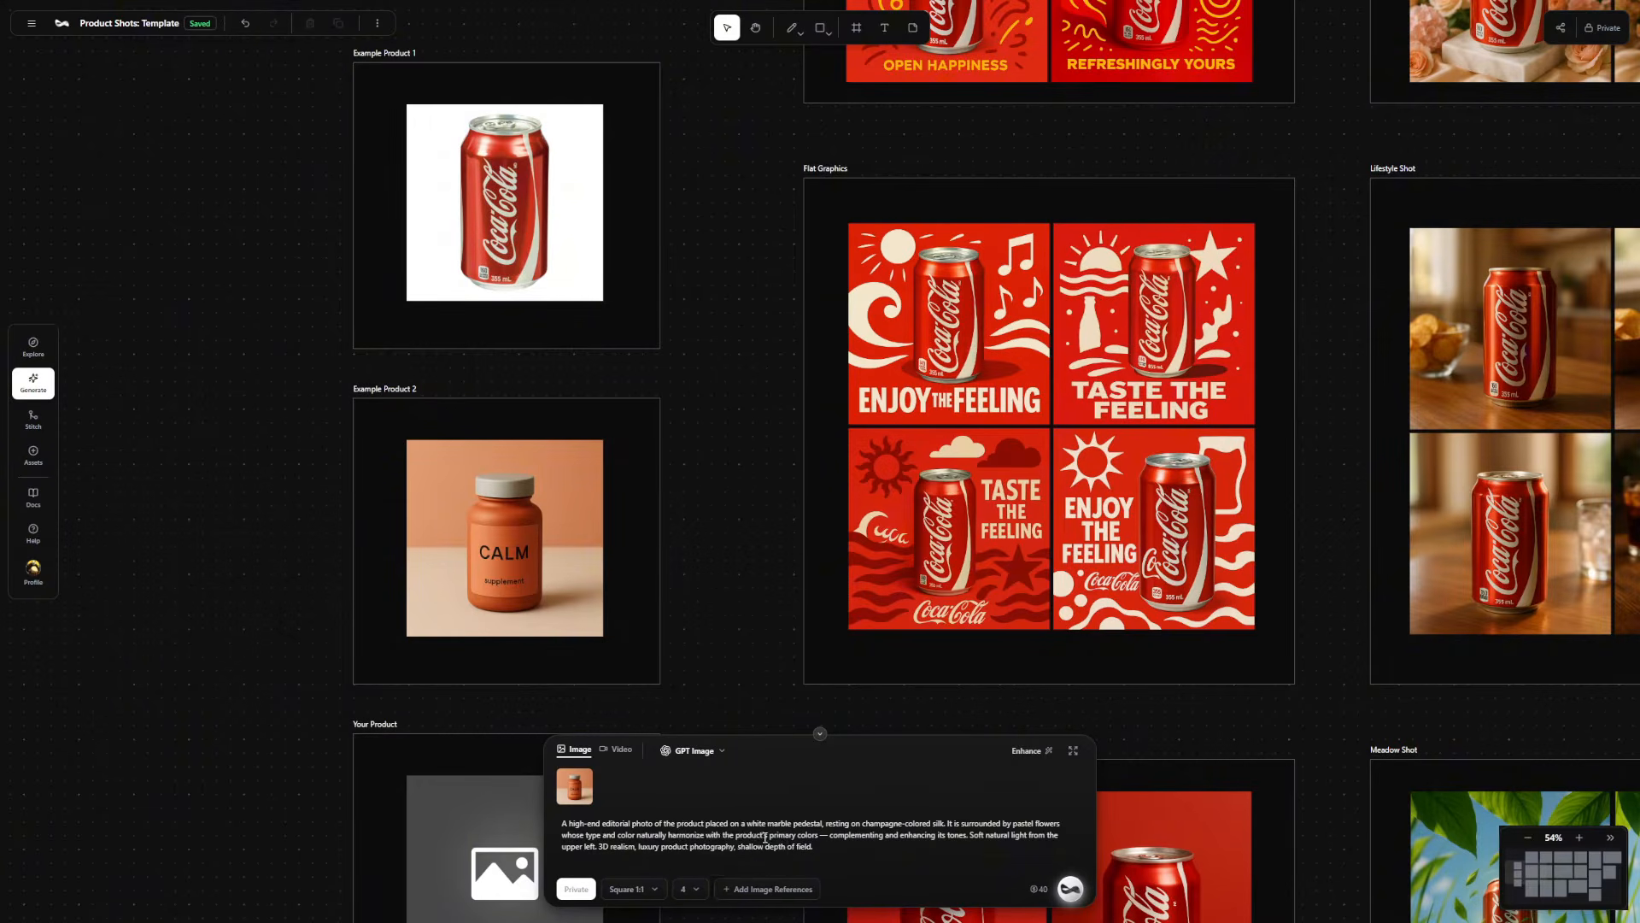
{"action": "left_click", "coordinate": [1071, 888]}
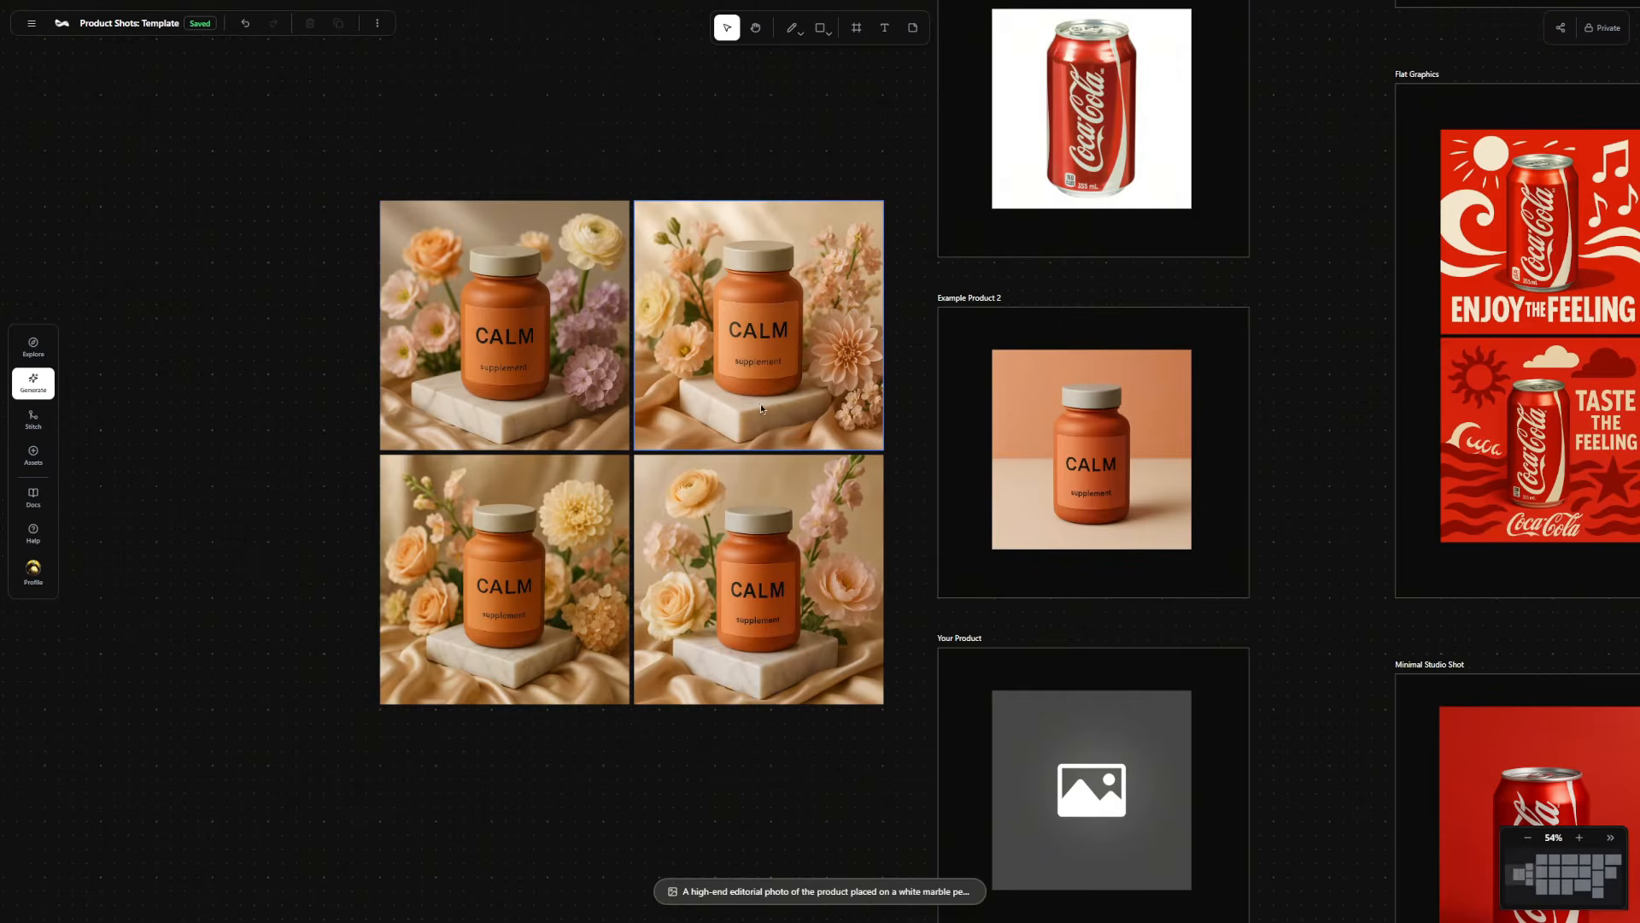
Compare the four generated CALM bottle images with the original Elegant Pedestal shots.
{"action": "scroll", "coordinate": [514, 512], "scroll_direction": "down", "scroll_amount": 5}
{"action": "left_click_drag", "start_coordinate": [904, 340], "coordinate": [814, 380]}
{"action": "scroll", "coordinate": [958, 310], "scroll_direction": "up", "scroll_amount": 5}
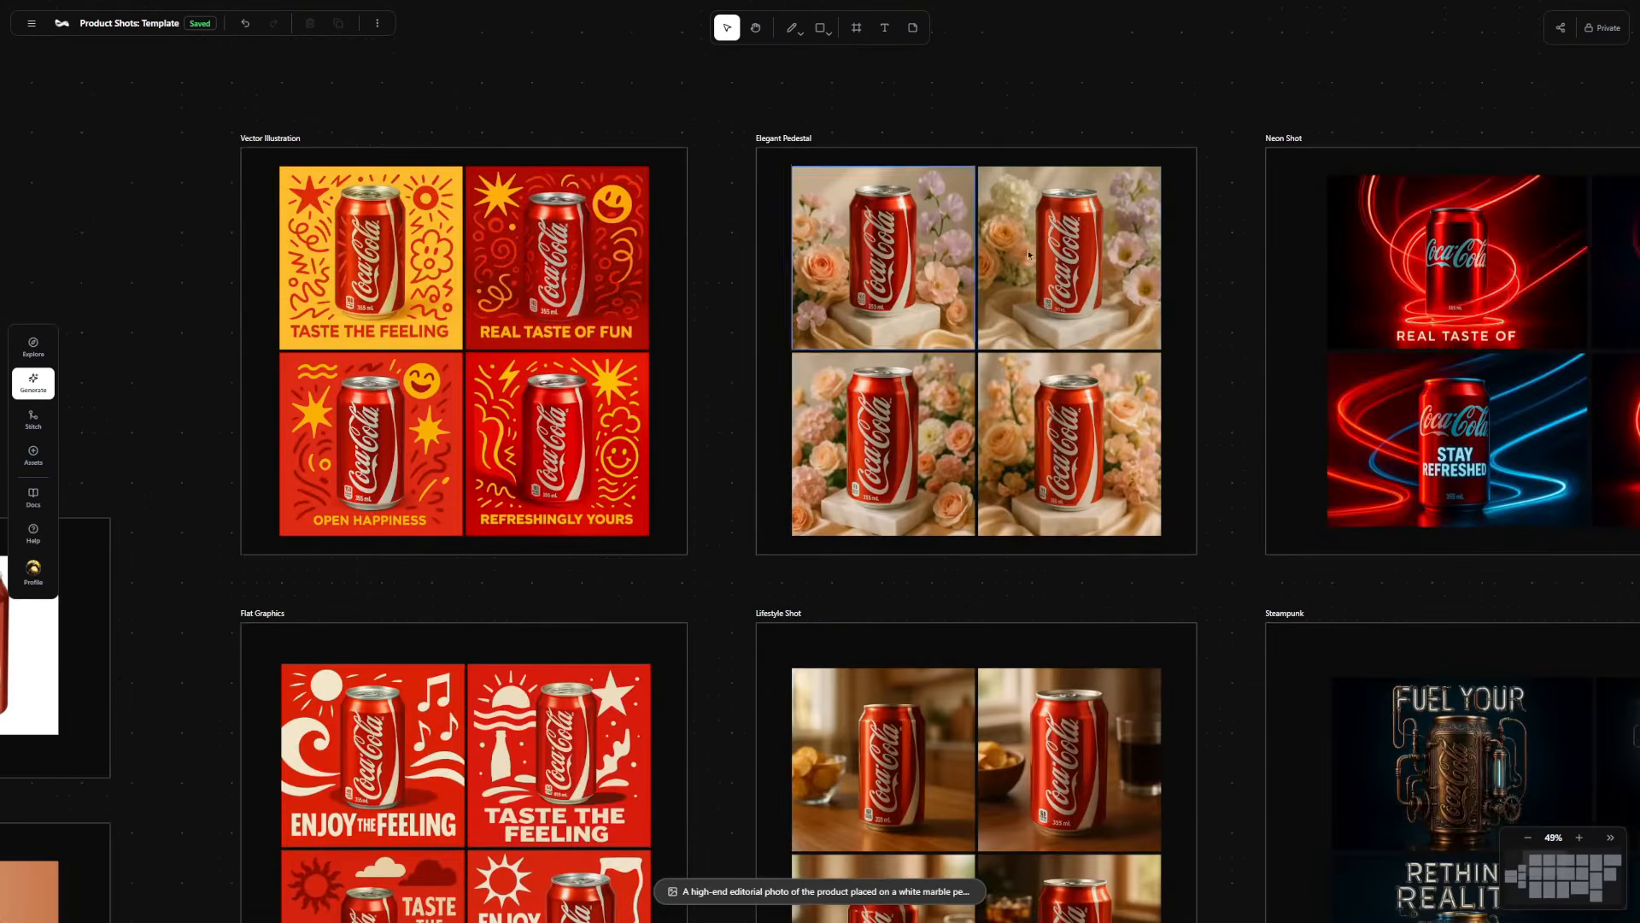
{"action": "left_click_drag", "start_coordinate": [427, 632], "coordinate": [932, 443]}
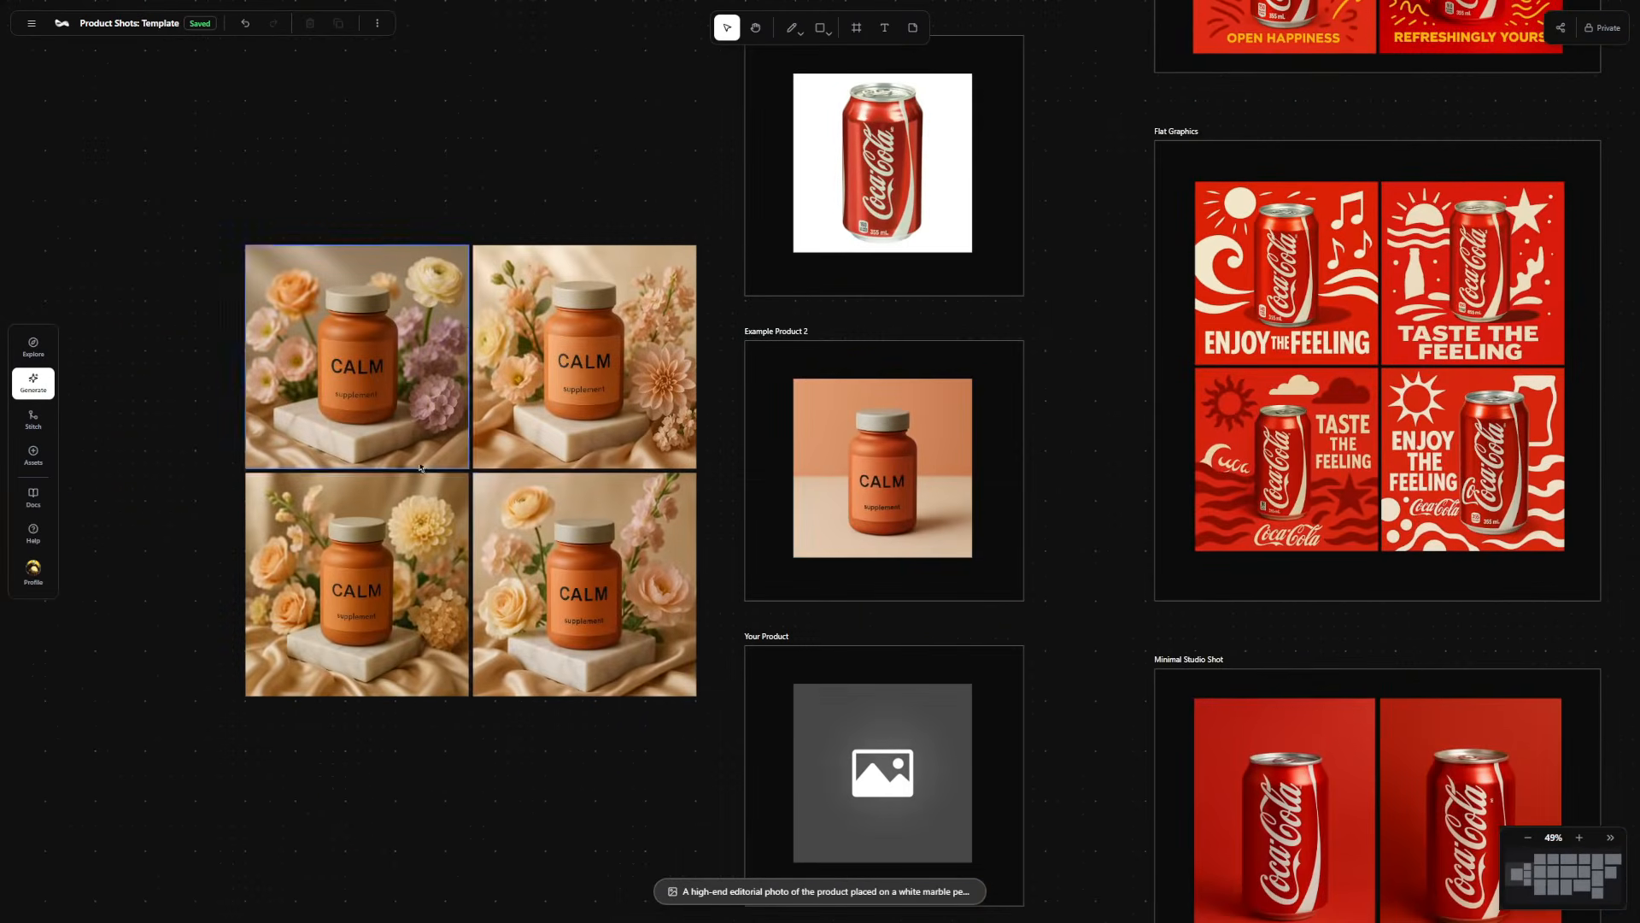
{"action": "scroll", "coordinate": [300, 424], "scroll_direction": "up", "scroll_amount": 3}
{"action": "scroll", "coordinate": [301, 424], "scroll_direction": "down", "scroll_amount": 4}
Draw a frame around the four generated CALM images and name it CALM marble pedestal.
{"action": "left_click_drag", "start_coordinate": [366, 193], "coordinate": [518, 196]}
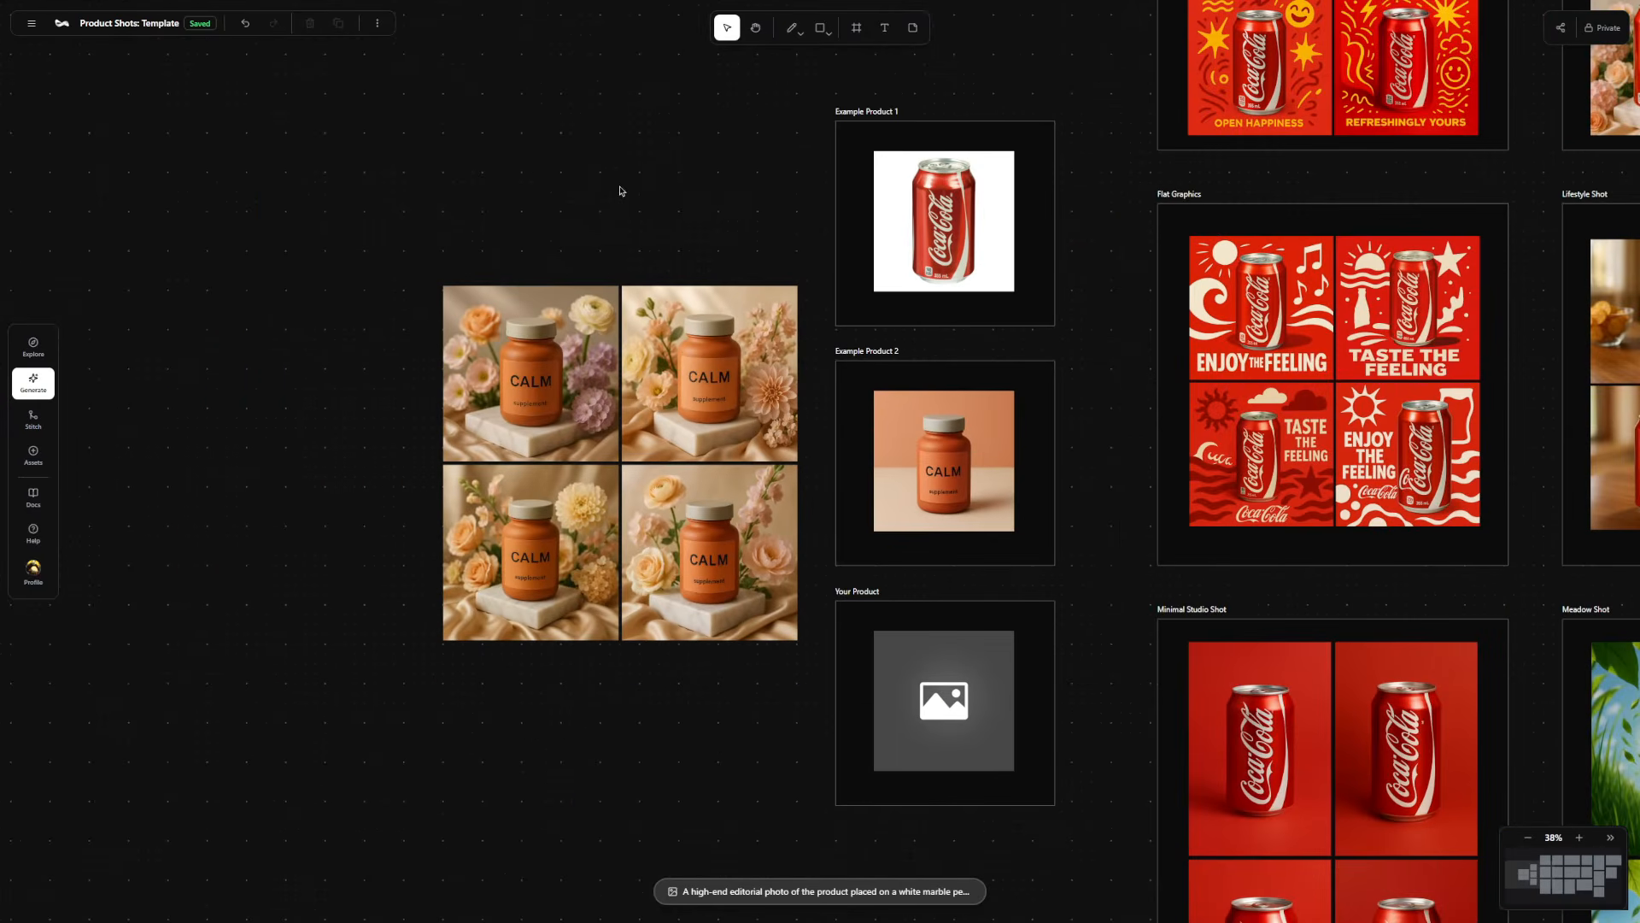
{"action": "left_click", "coordinate": [857, 28]}
{"action": "left_click_drag", "start_coordinate": [422, 260], "coordinate": [822, 654]}
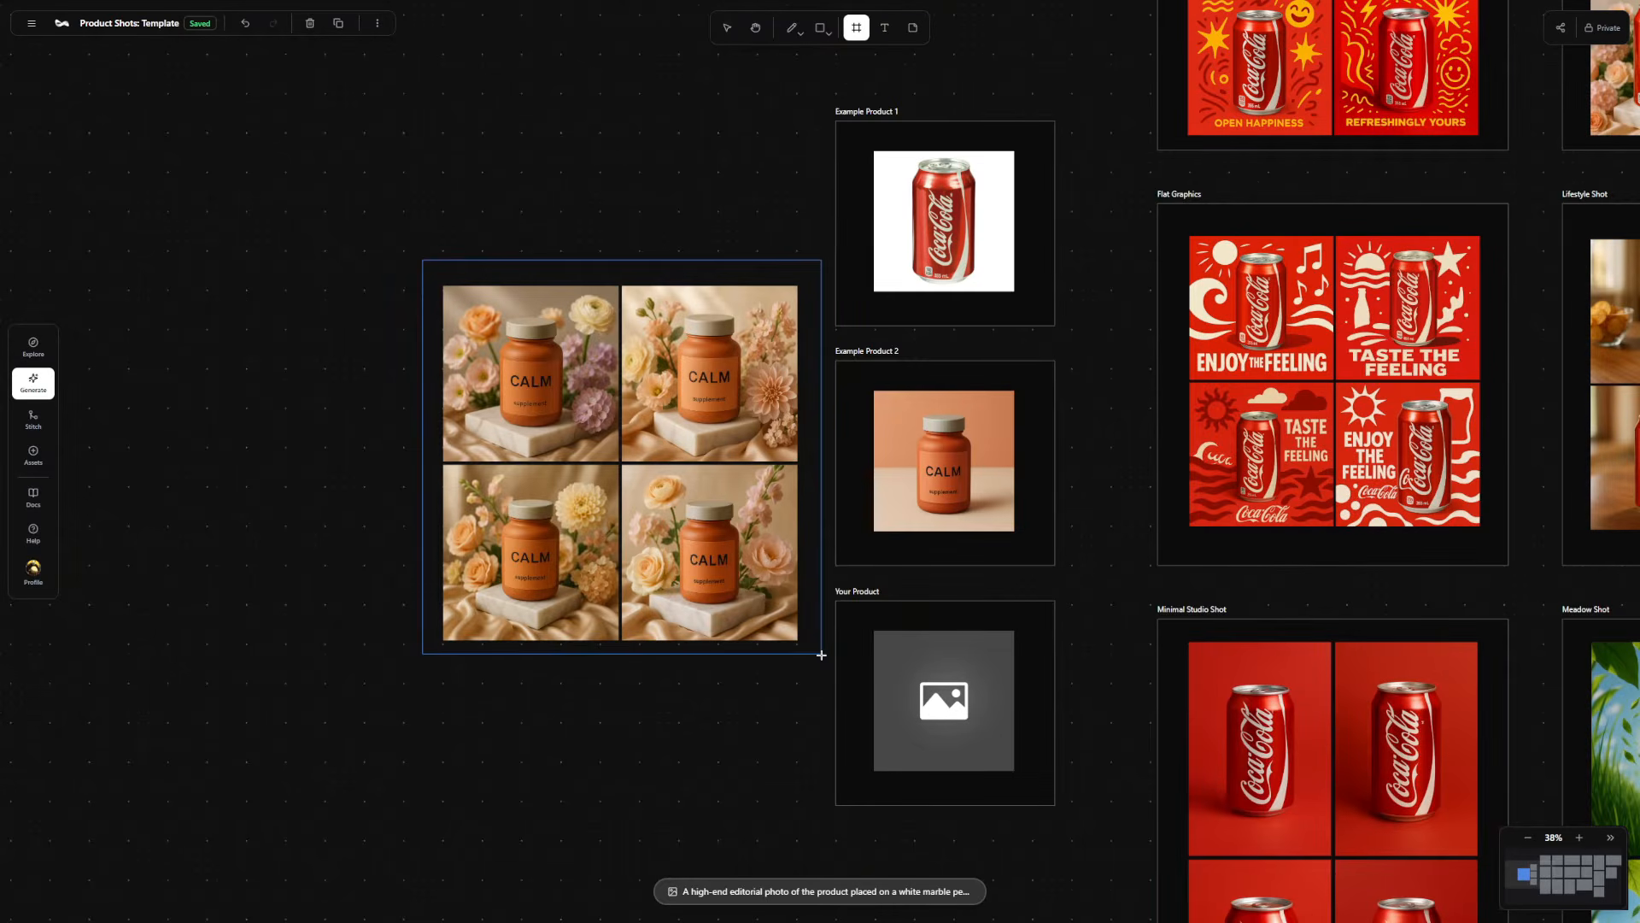
{"action": "double_click", "coordinate": [435, 247]}
{"action": "type", "text": "CALM m"}
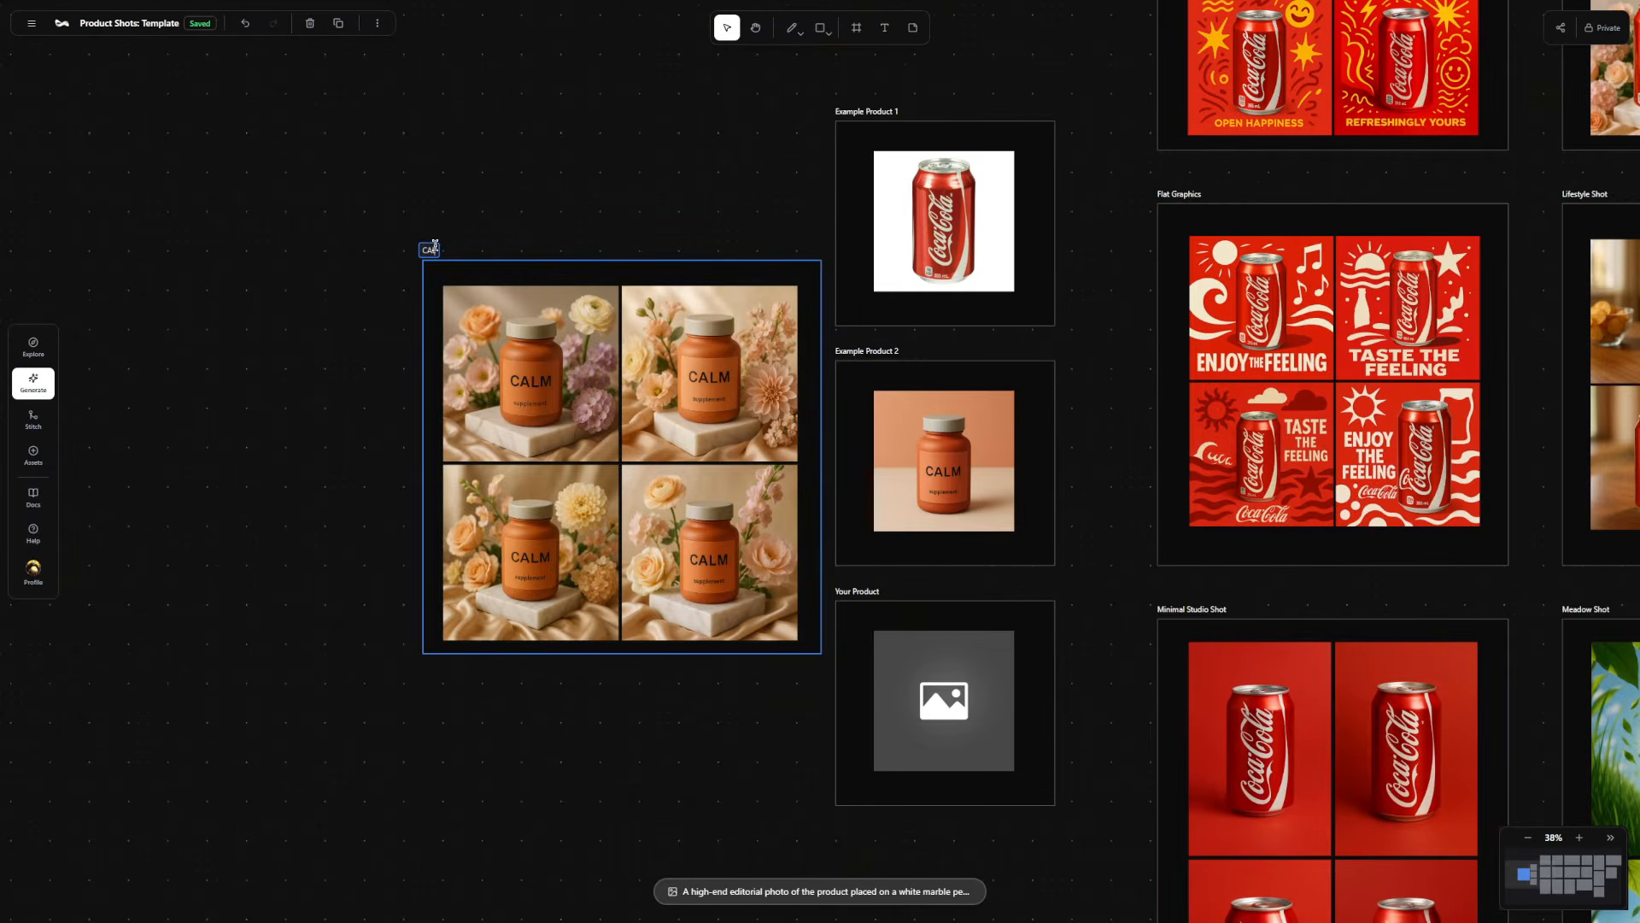
{"action": "type", "text": "arble pedest"}
{"action": "type", "text": "al"}
{"action": "key", "text": "Return"}
{"action": "left_click_drag", "start_coordinate": [509, 273], "coordinate": [495, 256]}
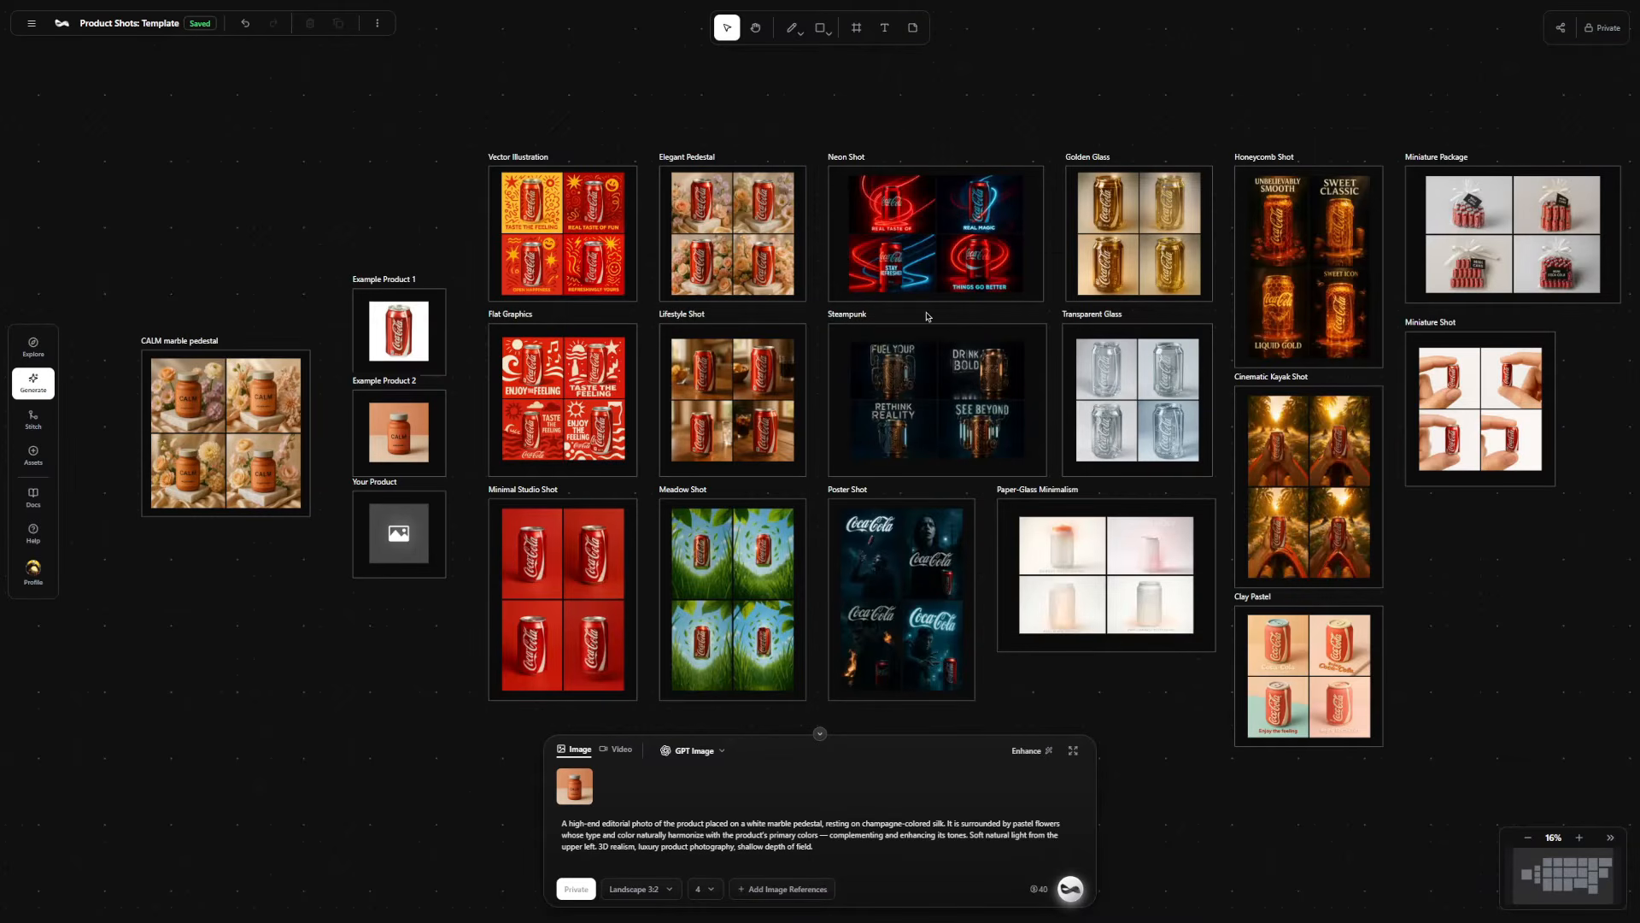
Load the first Steampunk image's prompt and replace the CALM bottle reference with the Your Product placeholder image.
{"action": "left_click", "coordinate": [895, 357]}
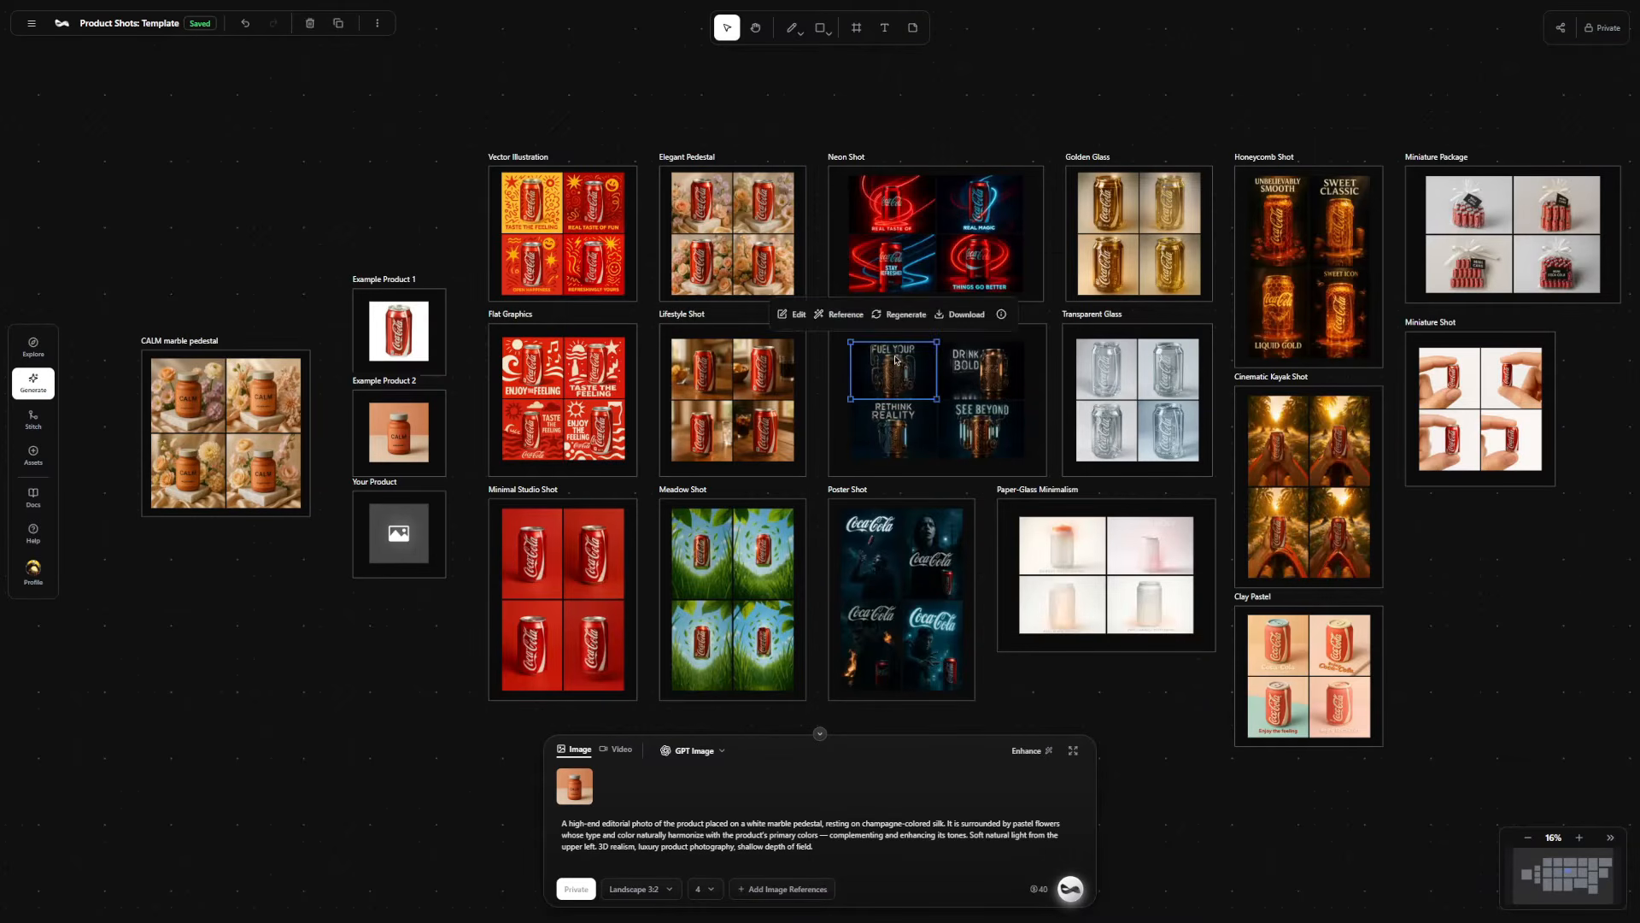
{"action": "left_click", "coordinate": [398, 533]}
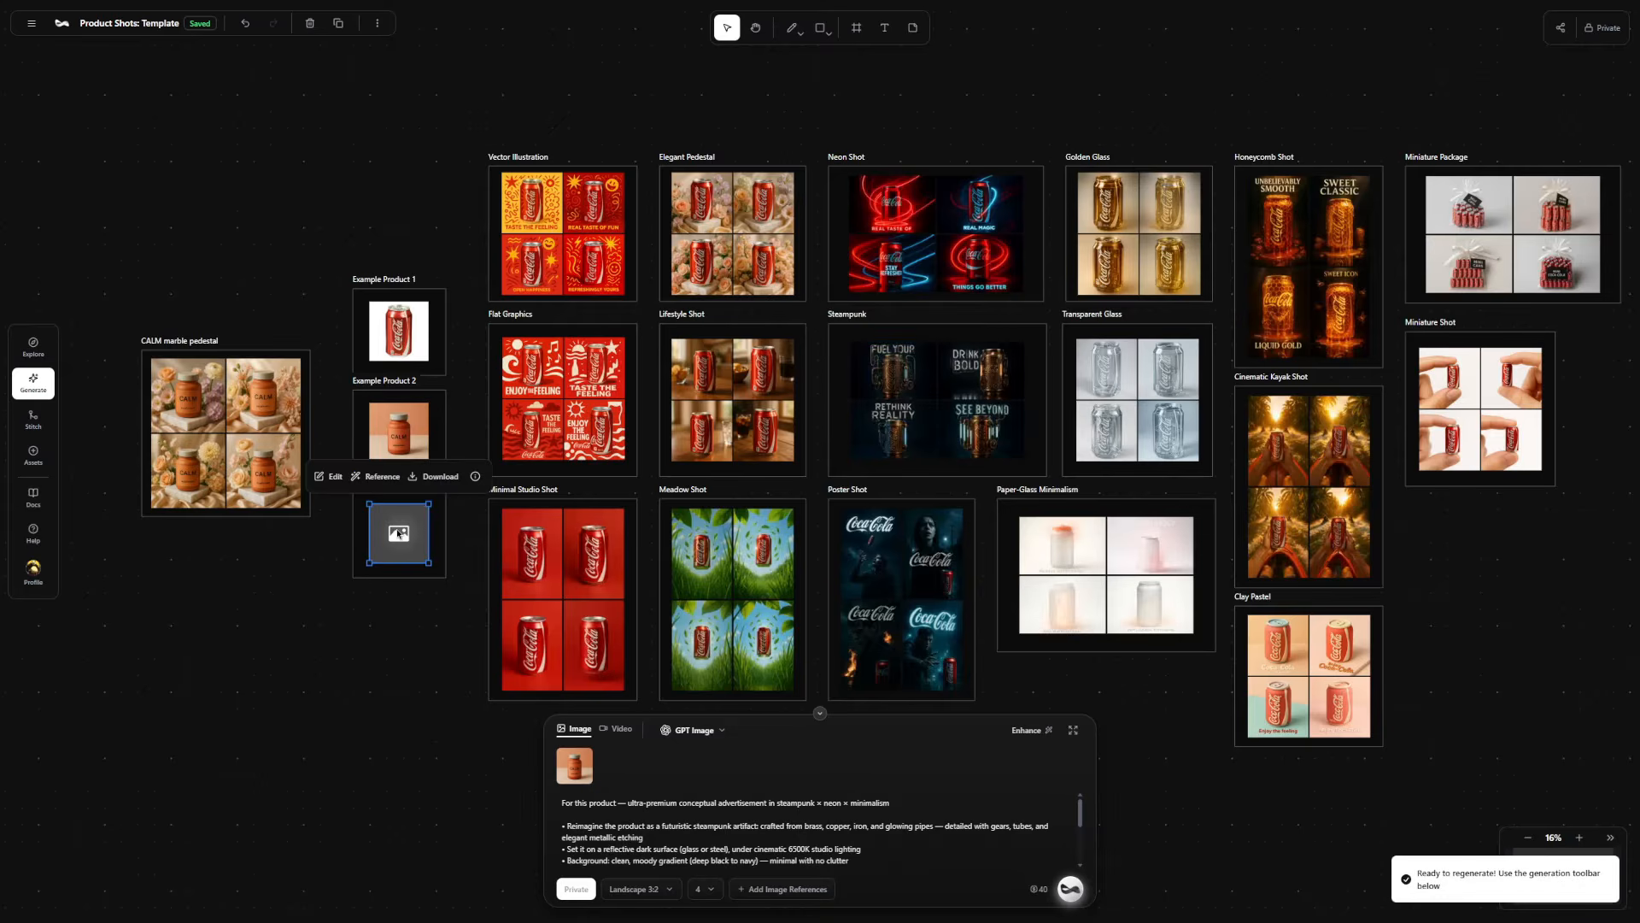
{"action": "left_click", "coordinate": [377, 475]}
{"action": "left_click", "coordinate": [510, 516]}
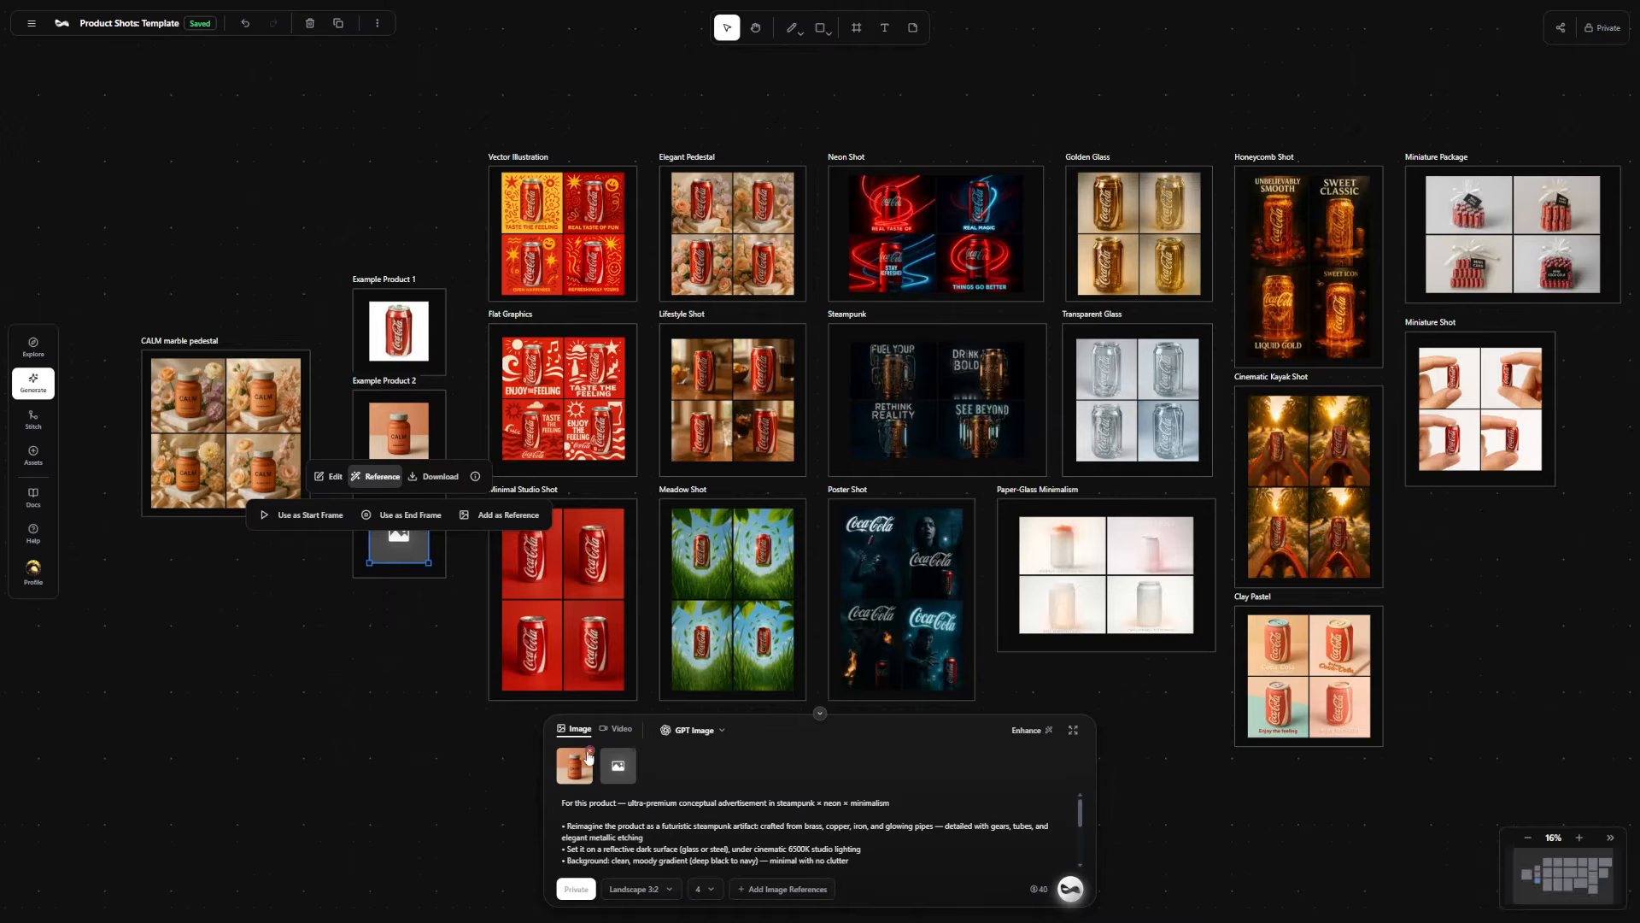
{"action": "left_click", "coordinate": [590, 751]}
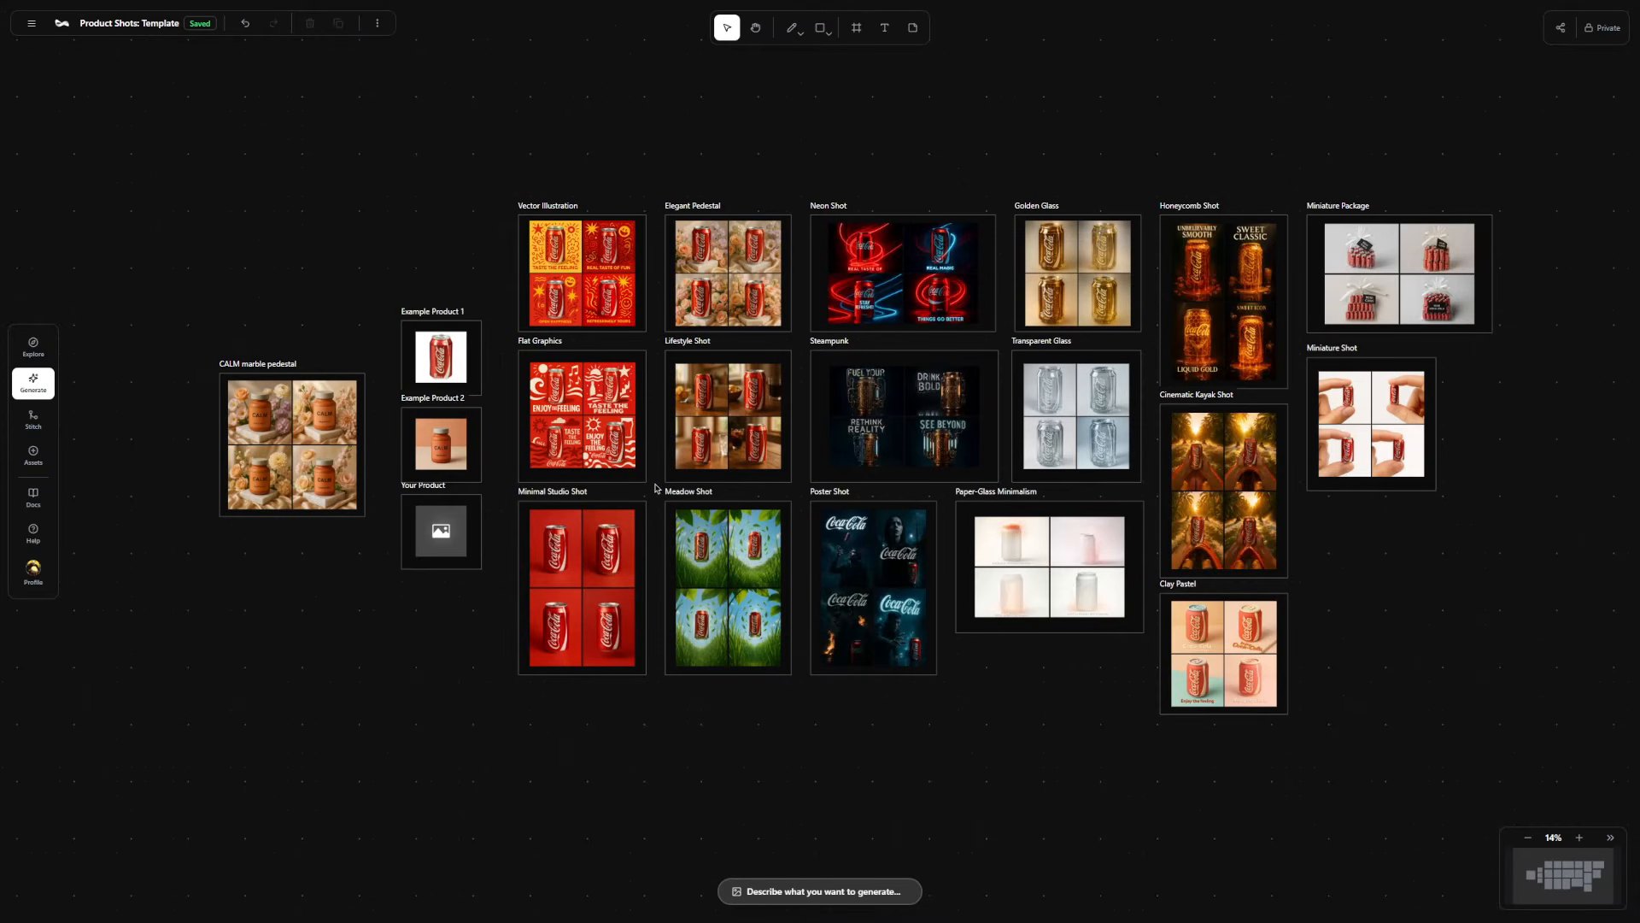
Generate an edit of the lower-right CALM image that changes the marble pedestal to black marble.
{"action": "scroll", "coordinate": [296, 471], "scroll_direction": "up", "scroll_amount": 10}
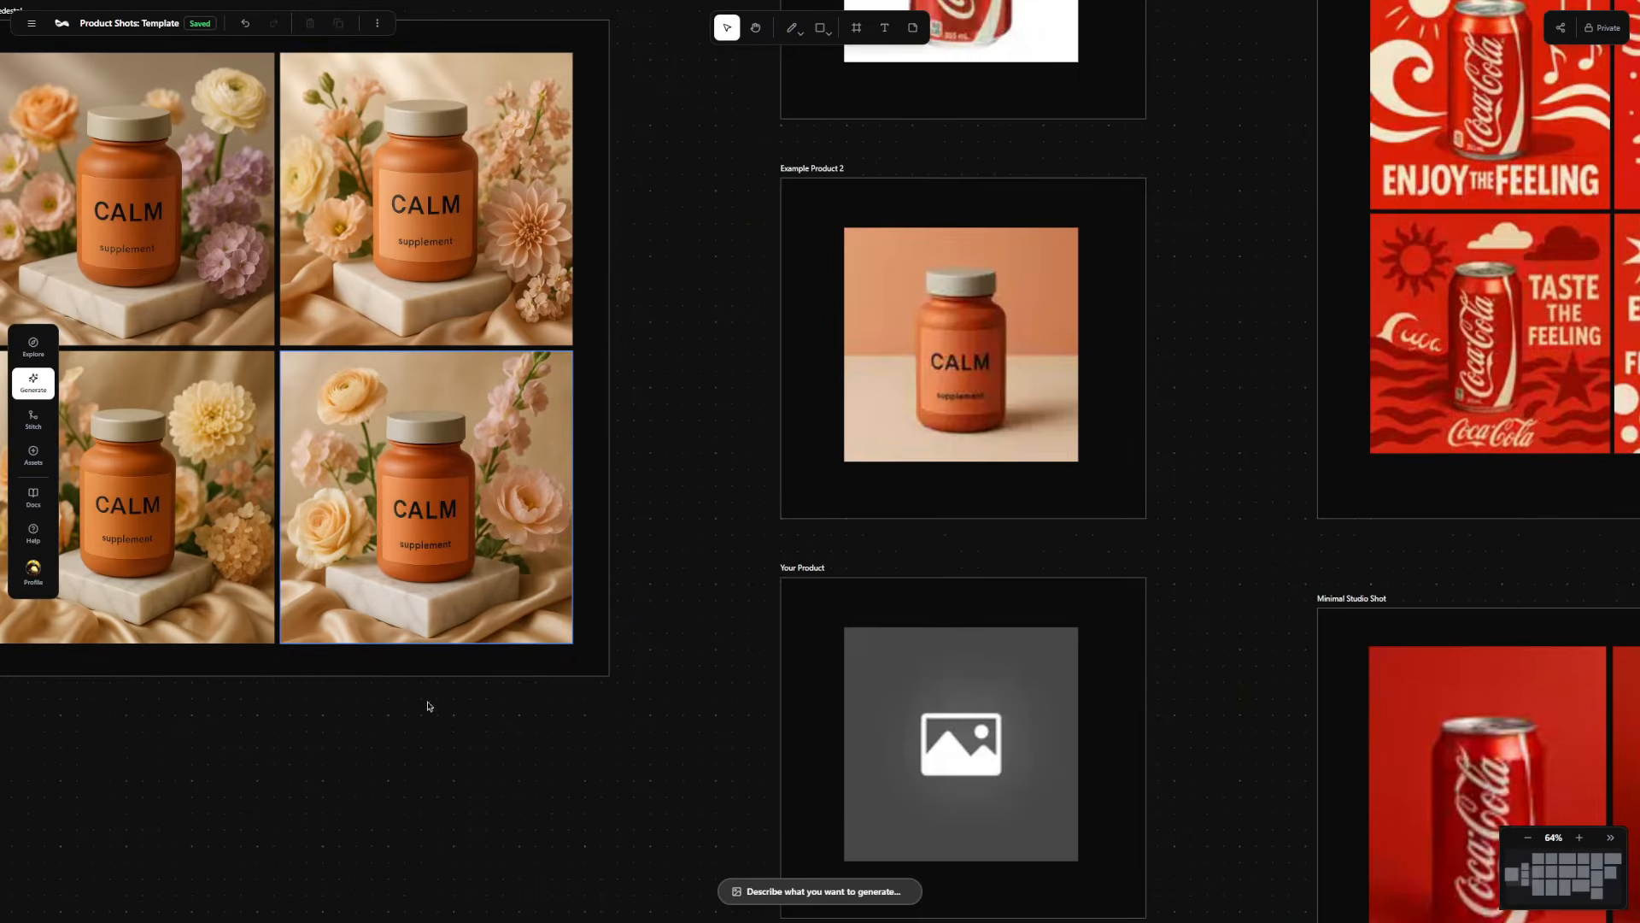
{"action": "scroll", "coordinate": [429, 706], "scroll_direction": "left", "scroll_amount": 5}
{"action": "left_click", "coordinate": [612, 465]}
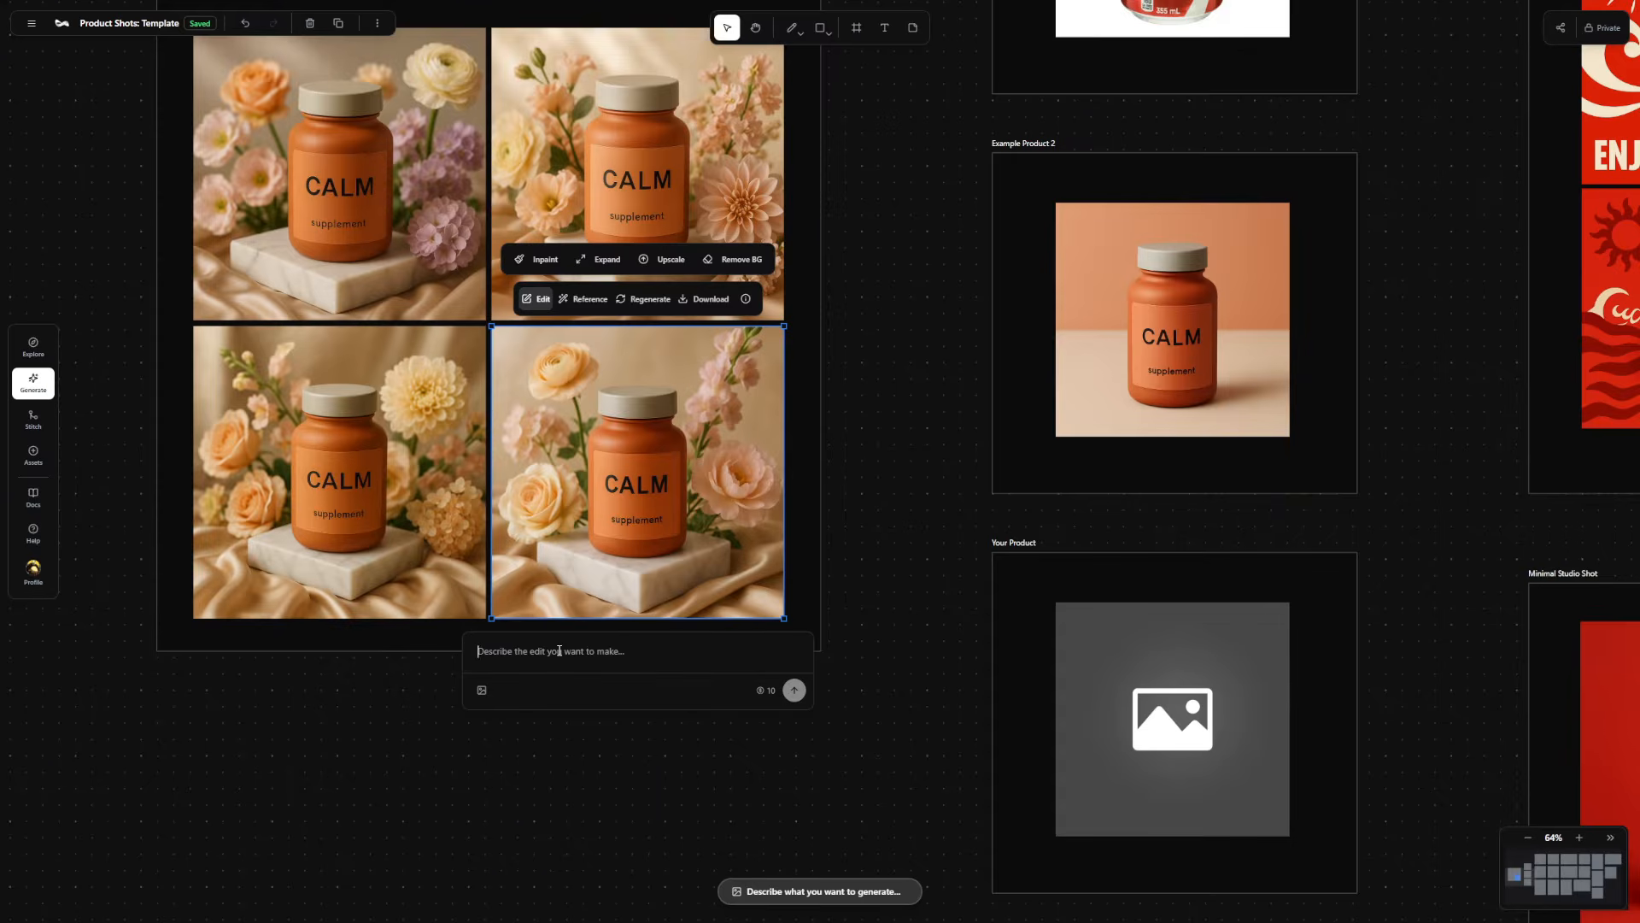
{"action": "type", "text": "Change the mar"}
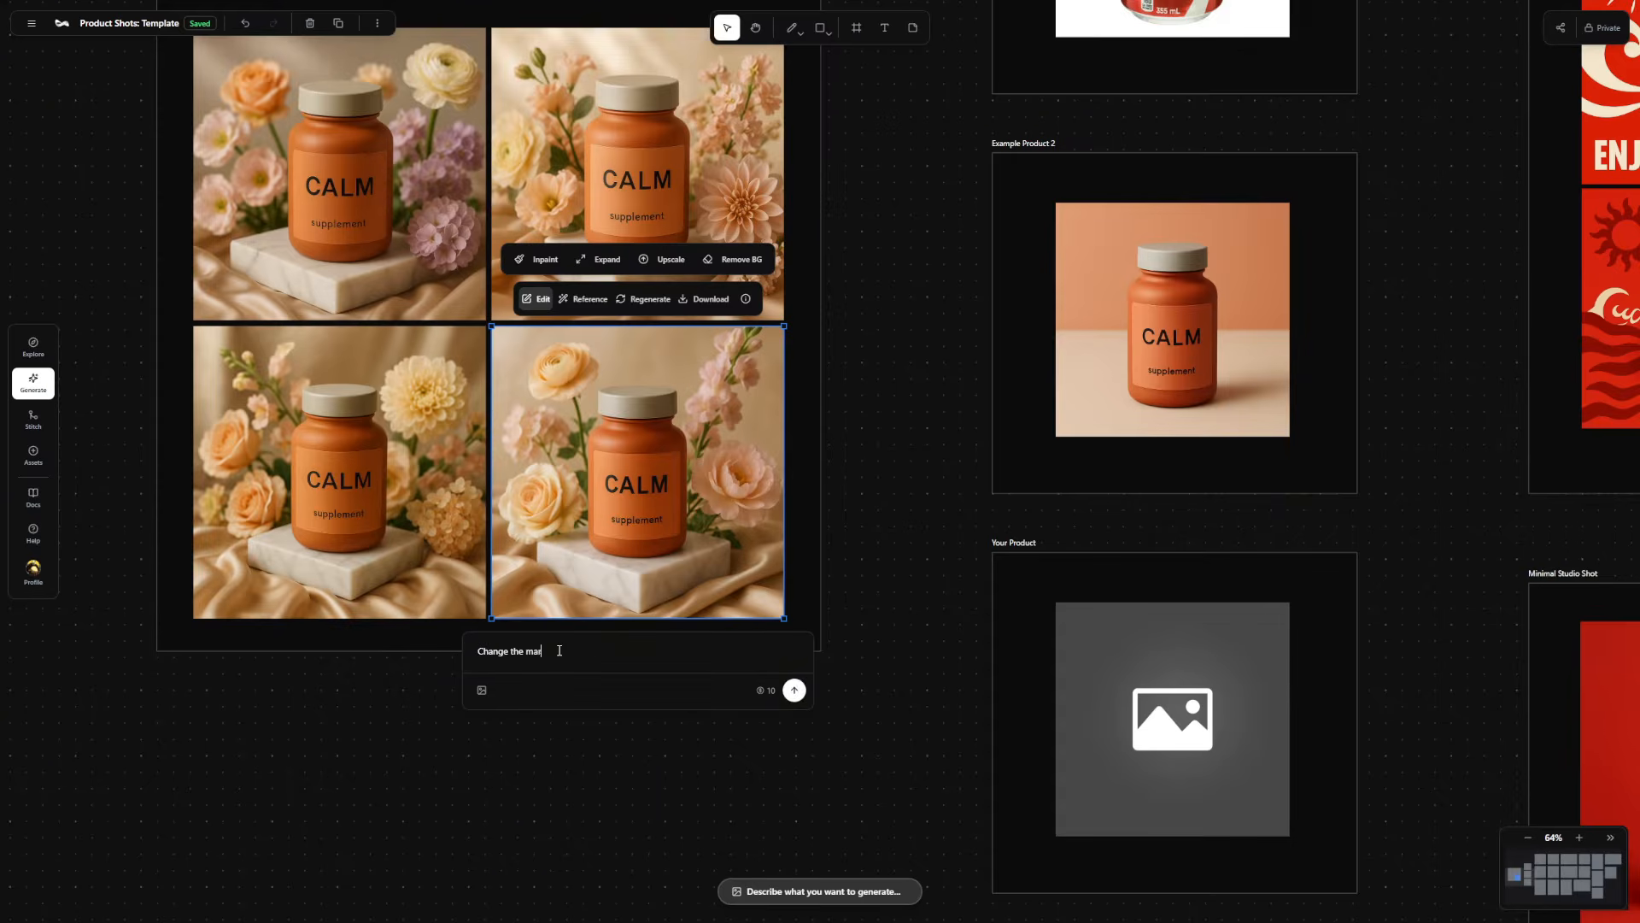
{"action": "type", "text": "ble pedestal to black marble"}
{"action": "left_click", "coordinate": [795, 690]}
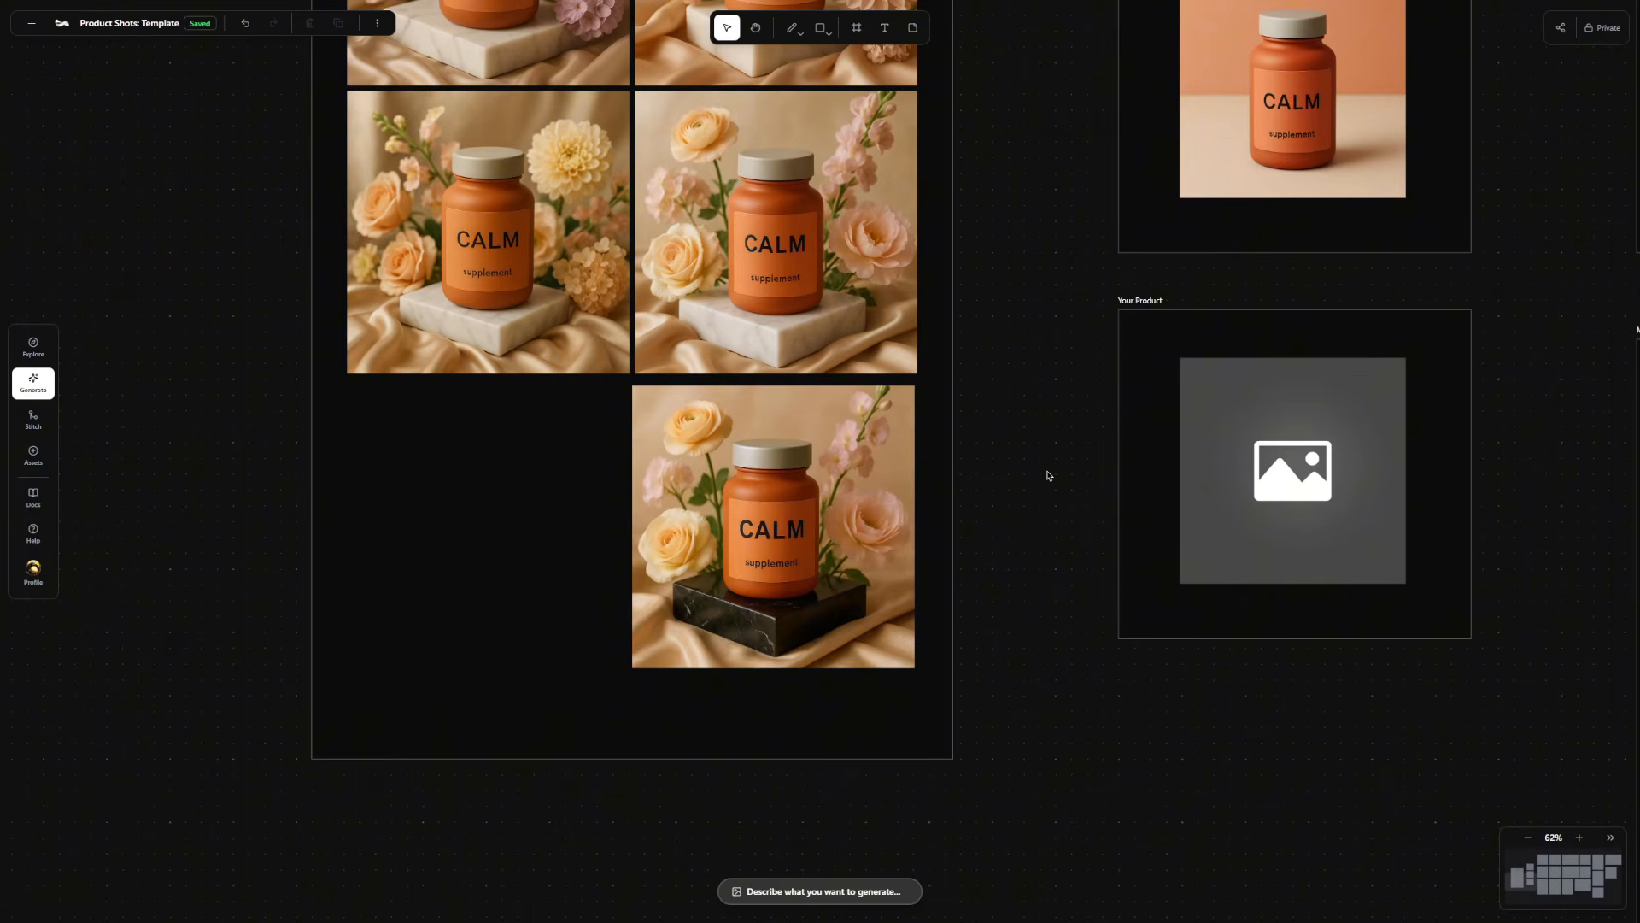
Inspect the black marble version of the CALM image up close and open its upscale settings.
{"action": "scroll", "coordinate": [769, 346], "scroll_direction": "up", "scroll_amount": 2}
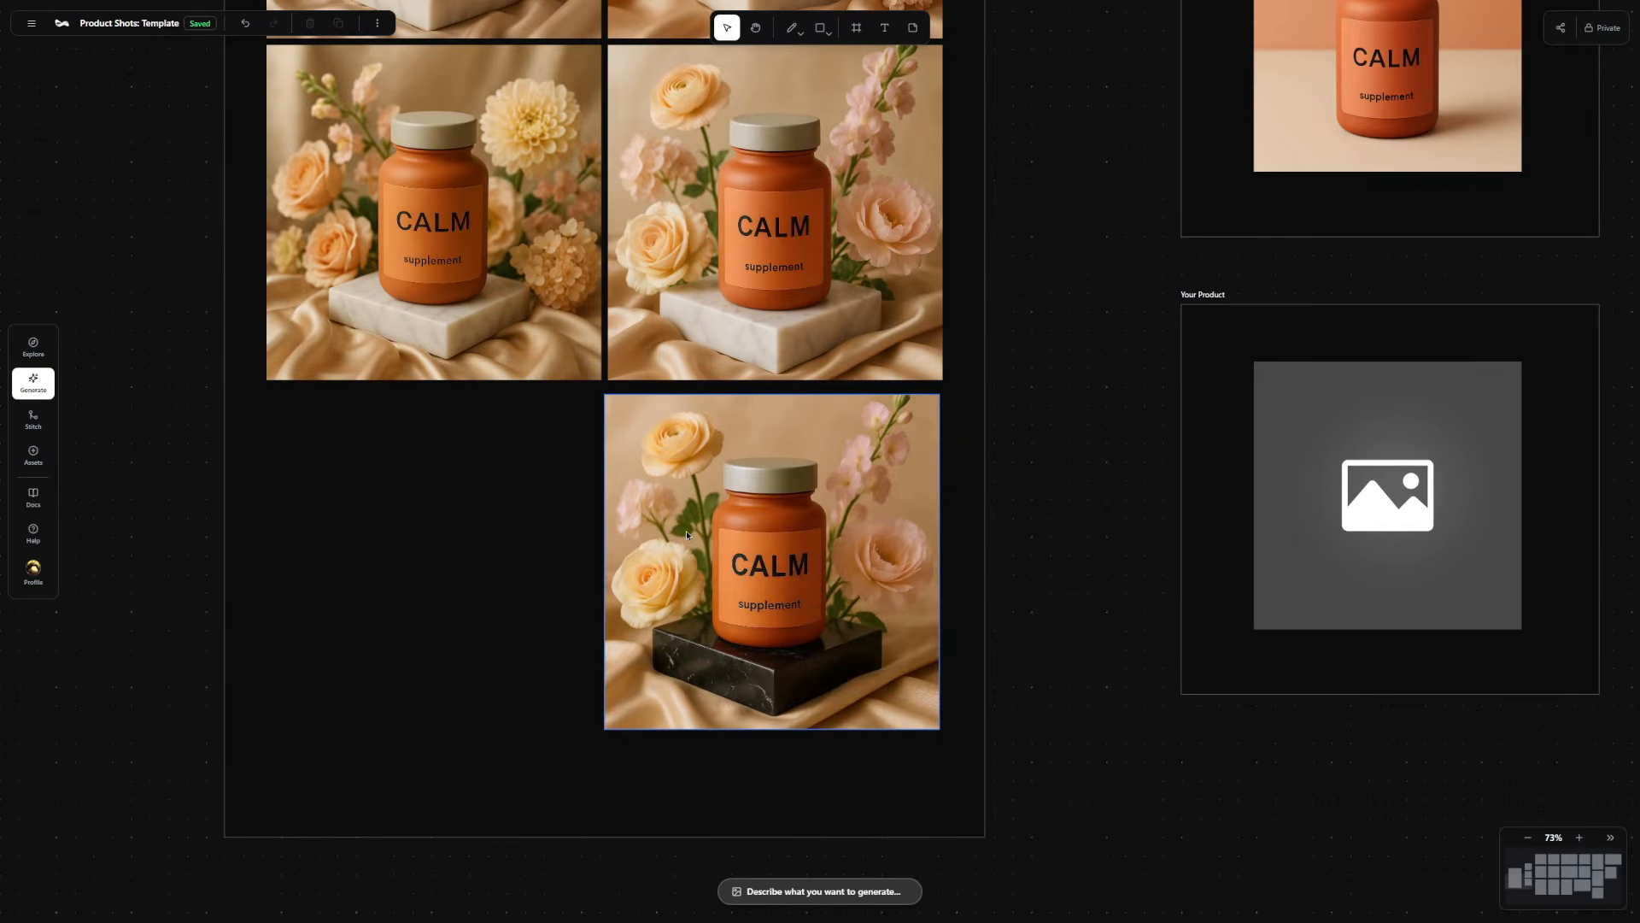
{"action": "scroll", "coordinate": [685, 531], "scroll_direction": "up", "scroll_amount": 10}
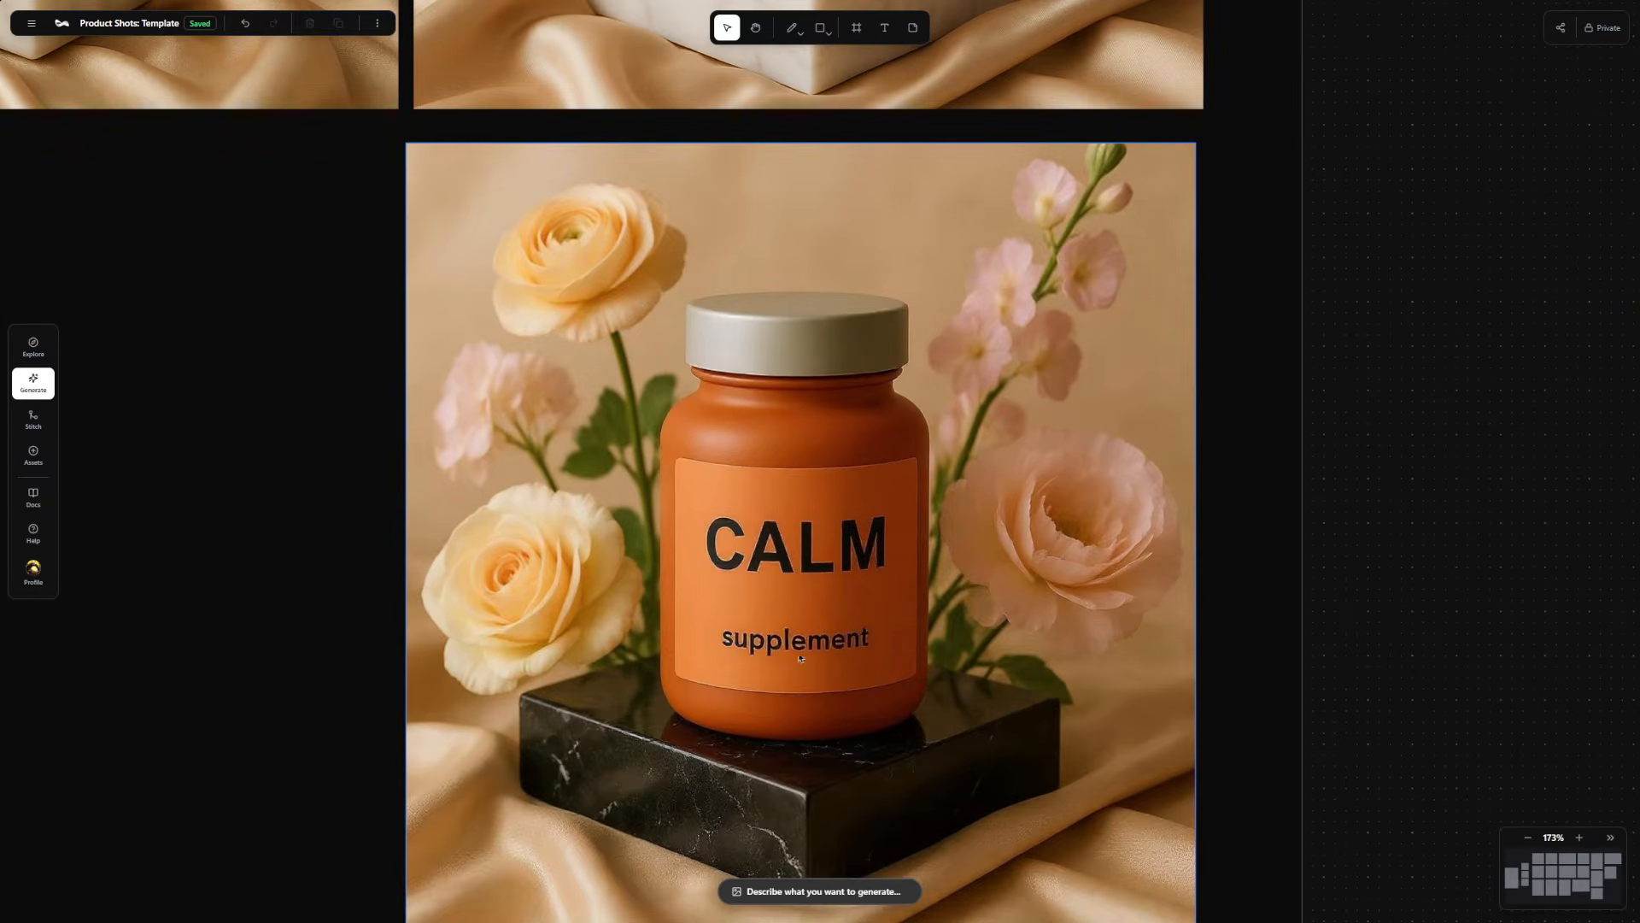
{"action": "scroll", "coordinate": [852, 649], "scroll_direction": "down", "scroll_amount": 7}
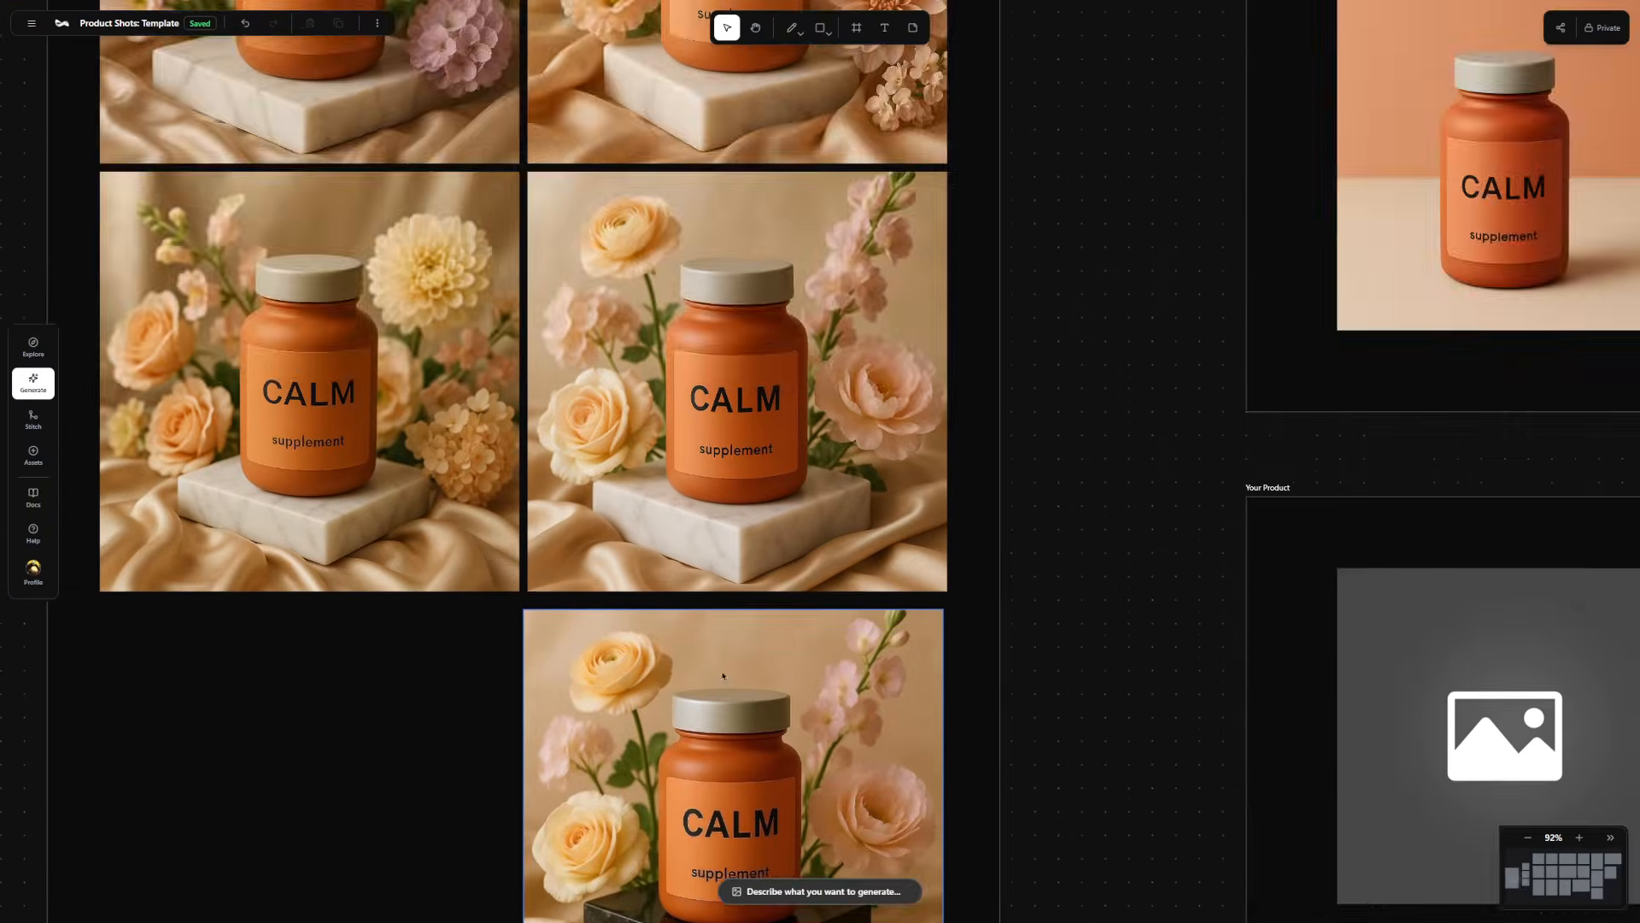
{"action": "left_click_drag", "start_coordinate": [723, 675], "coordinate": [741, 346]}
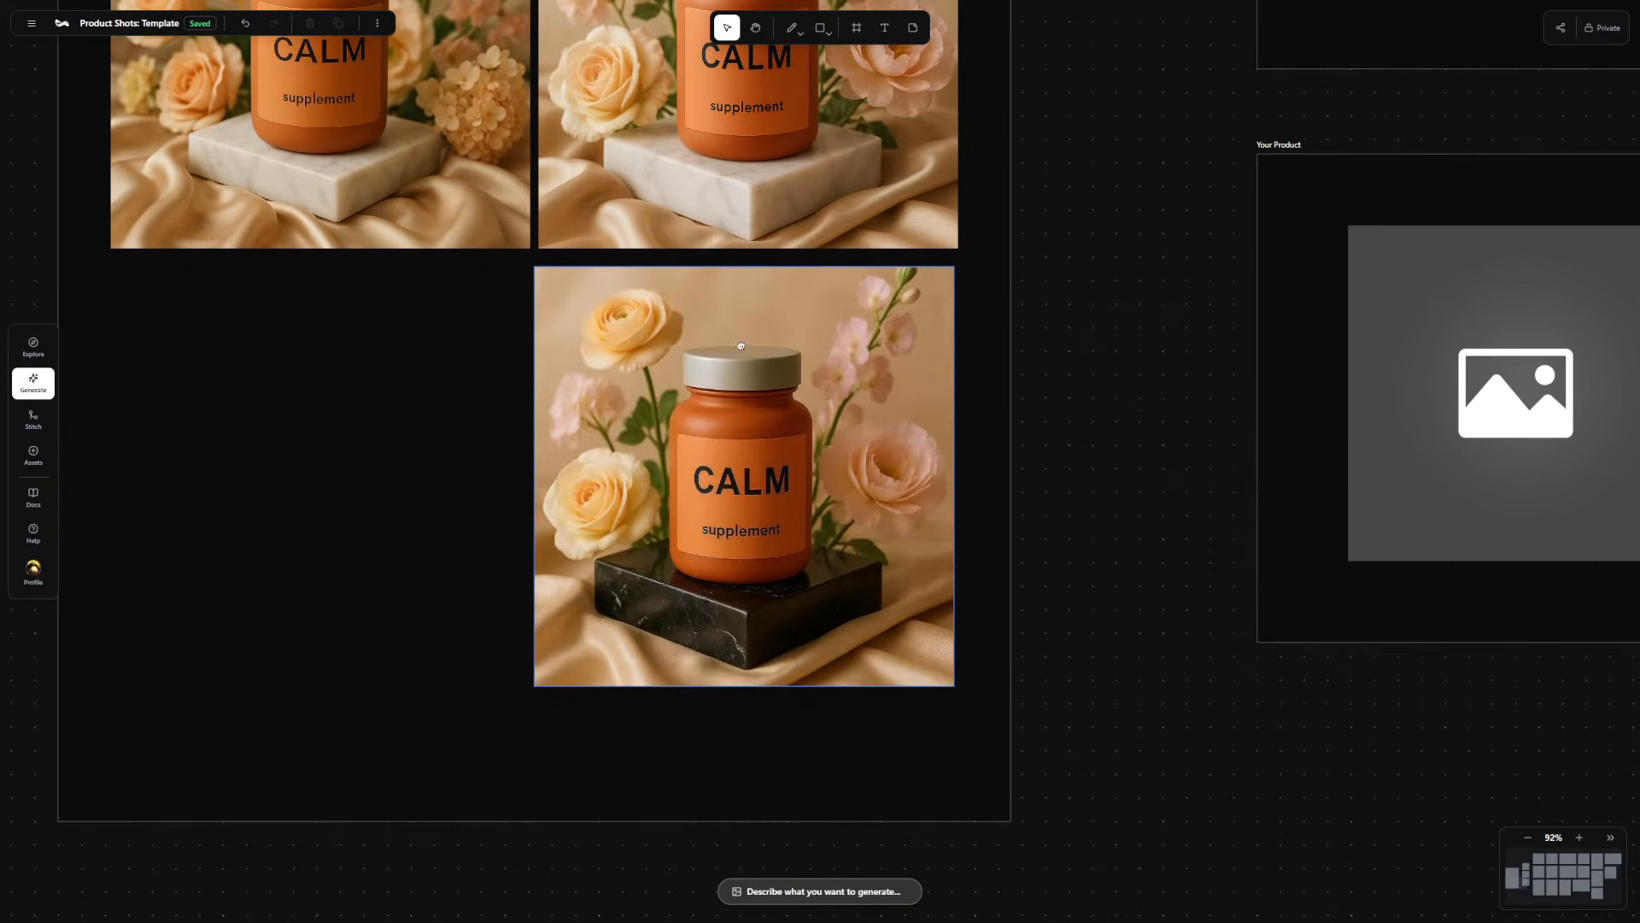
{"action": "scroll", "coordinate": [701, 383], "scroll_direction": "down", "scroll_amount": 1}
{"action": "left_click", "coordinate": [701, 384]}
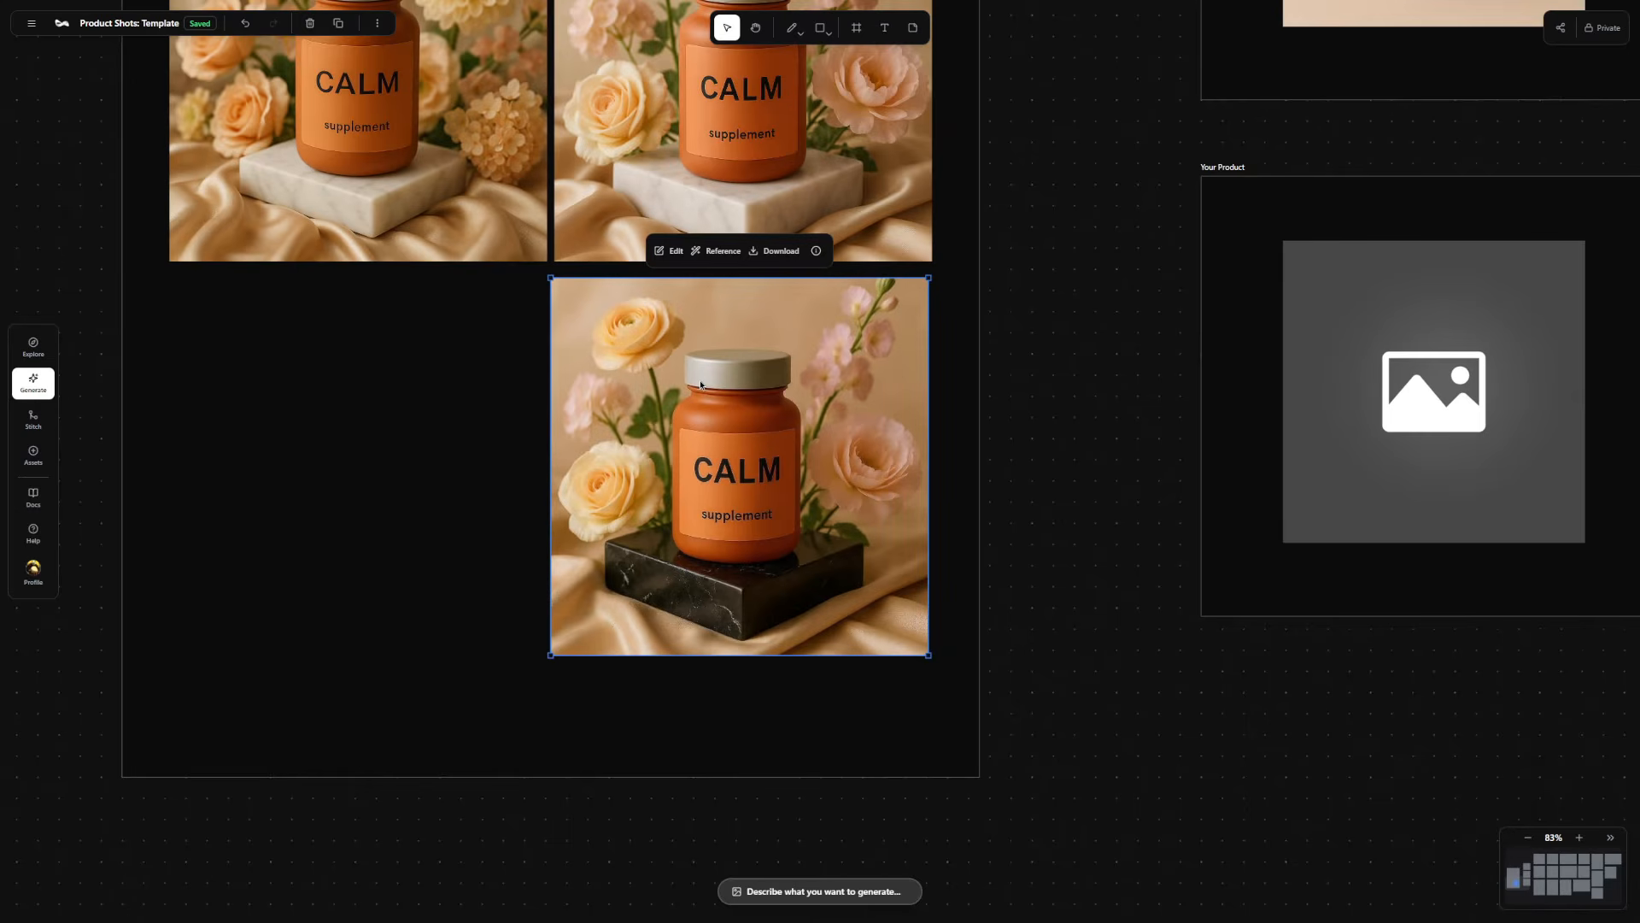
{"action": "left_click", "coordinate": [675, 251]}
{"action": "left_click", "coordinate": [768, 212]}
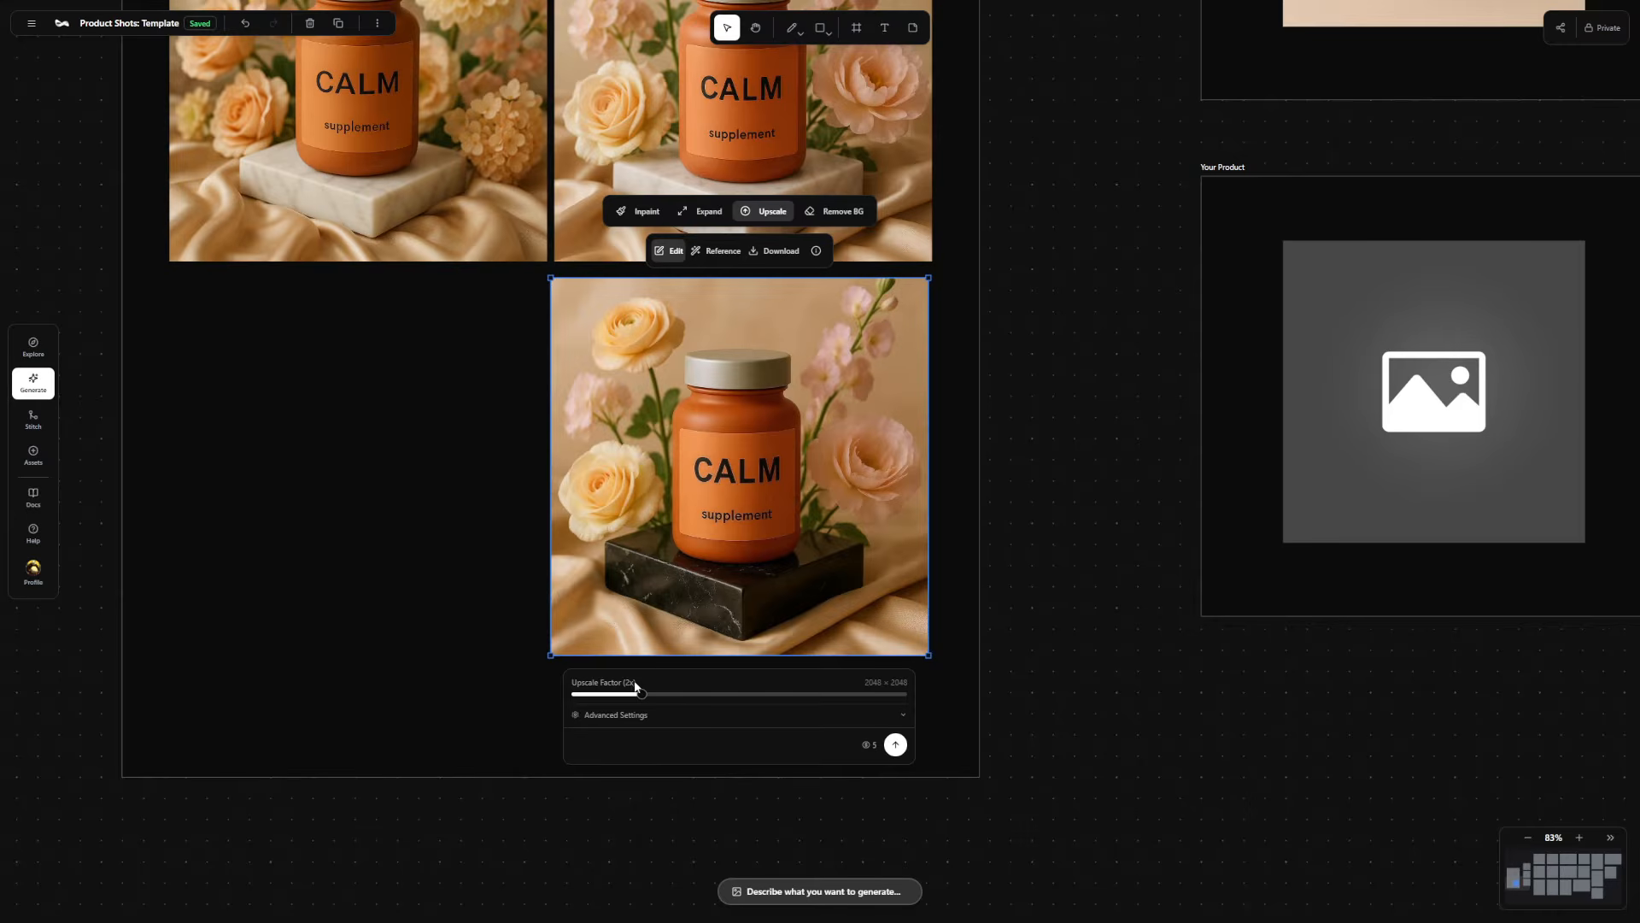
Lower the creativity, raise the resemblance in the advanced settings, and run the 2x upscale.
{"action": "left_click", "coordinate": [903, 716]}
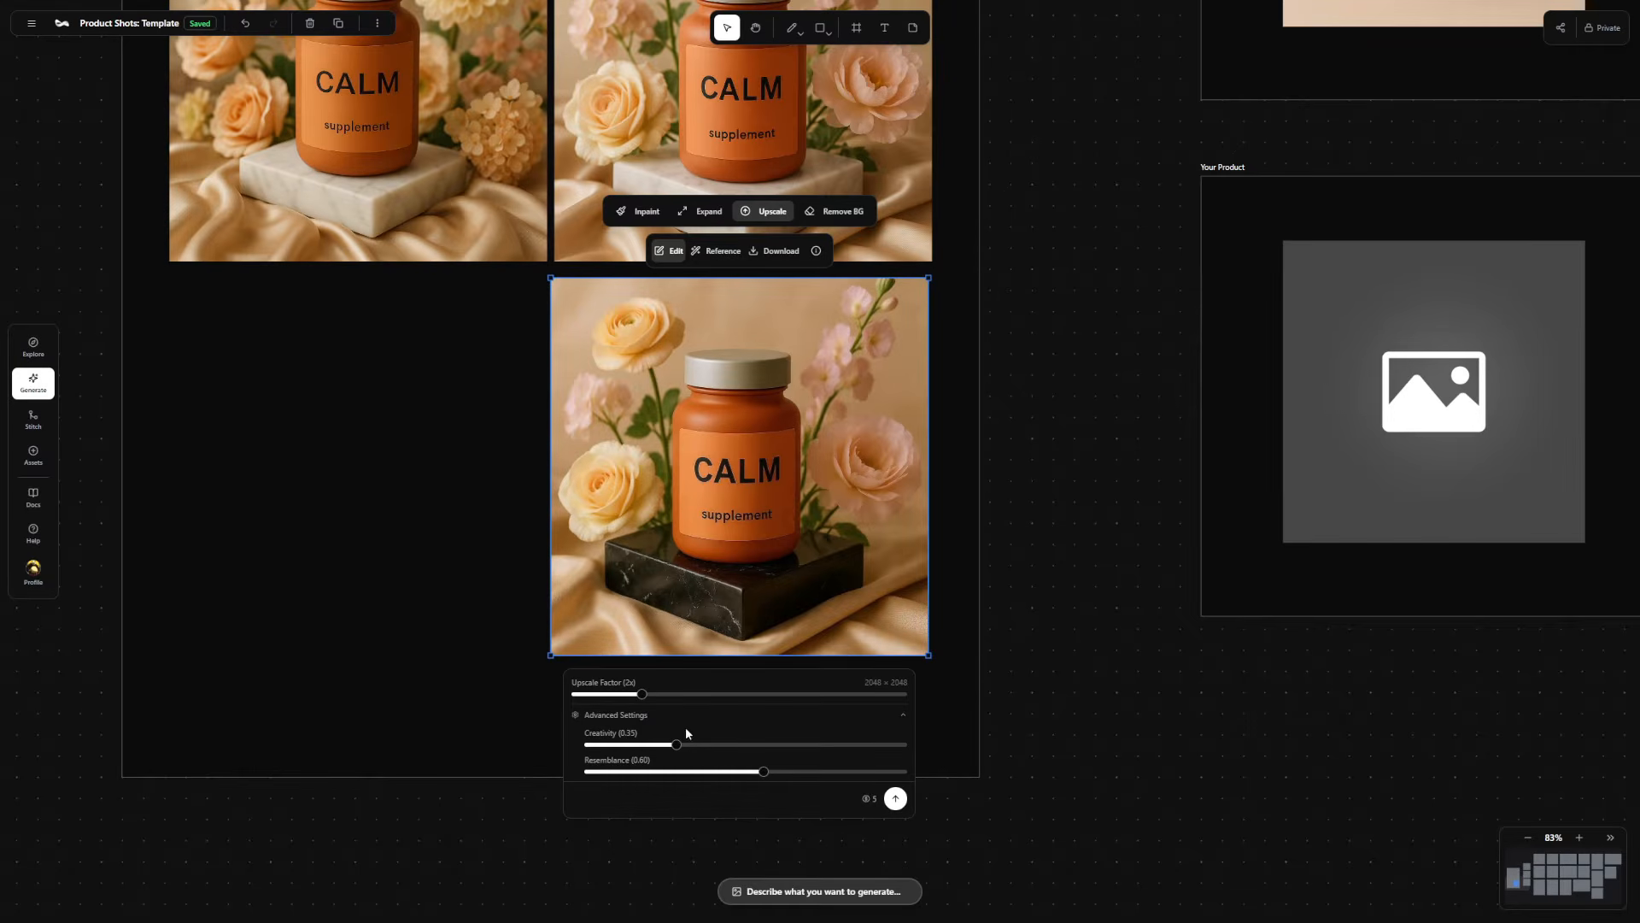
{"action": "left_click_drag", "start_coordinate": [675, 744], "coordinate": [623, 744]}
{"action": "left_click_drag", "start_coordinate": [825, 773], "coordinate": [841, 772]}
{"action": "left_click", "coordinate": [895, 799]}
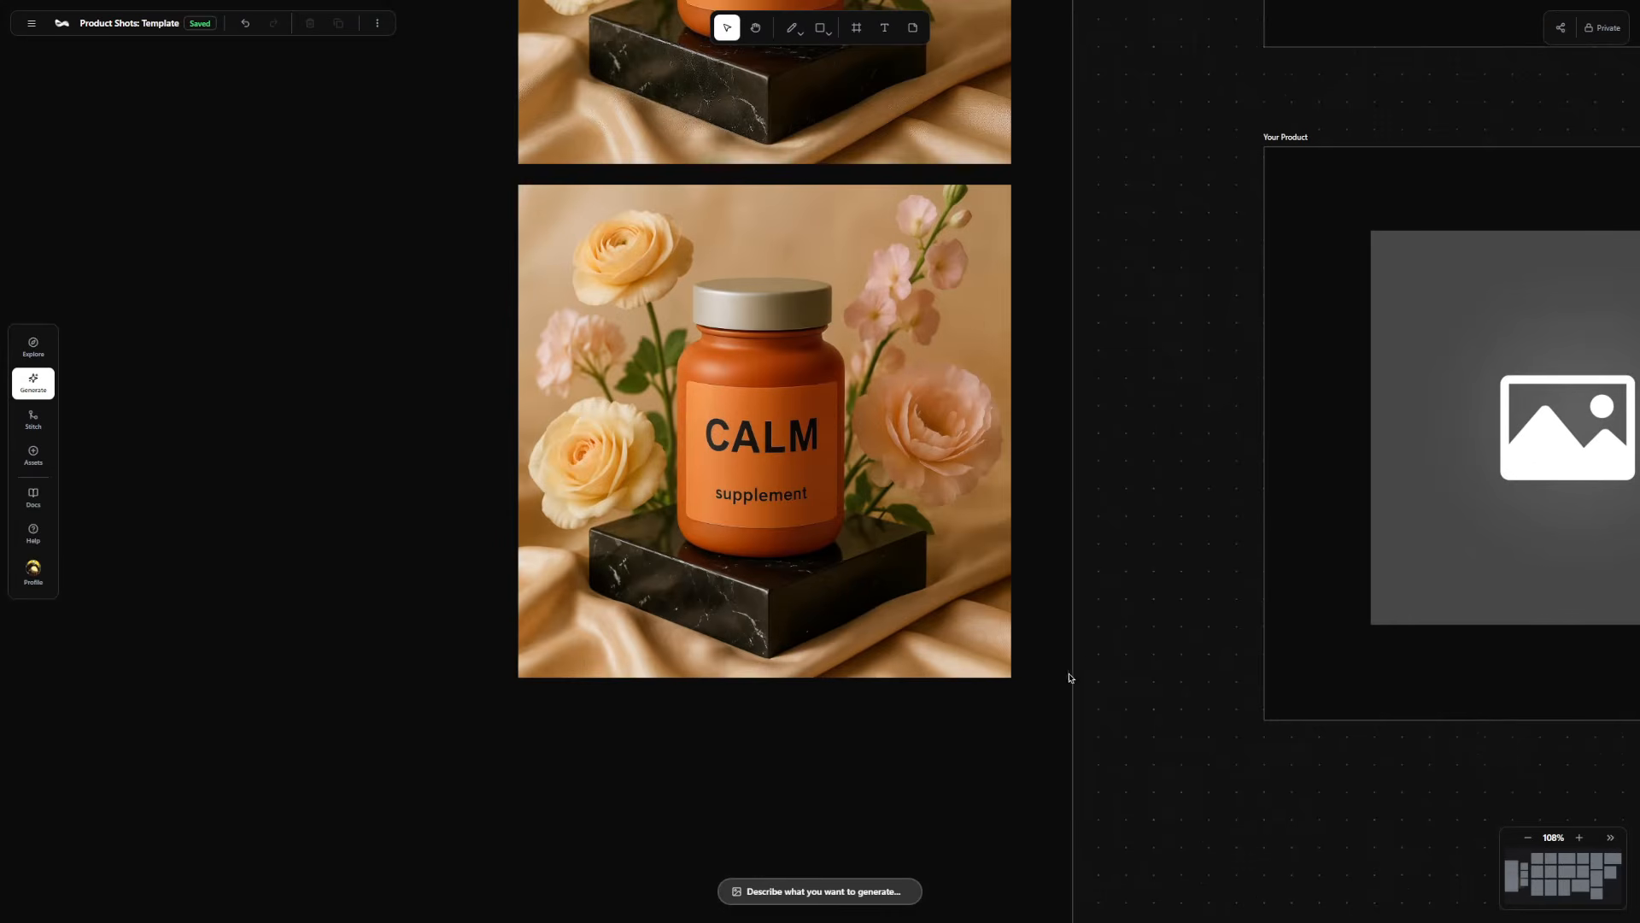
Compare the two black marble CALM images and expand the lower one to a 16:9 aspect ratio.
{"action": "scroll", "coordinate": [1112, 523], "scroll_direction": "up", "scroll_amount": 2}
{"action": "scroll", "coordinate": [1111, 523], "scroll_direction": "up", "scroll_amount": 4}
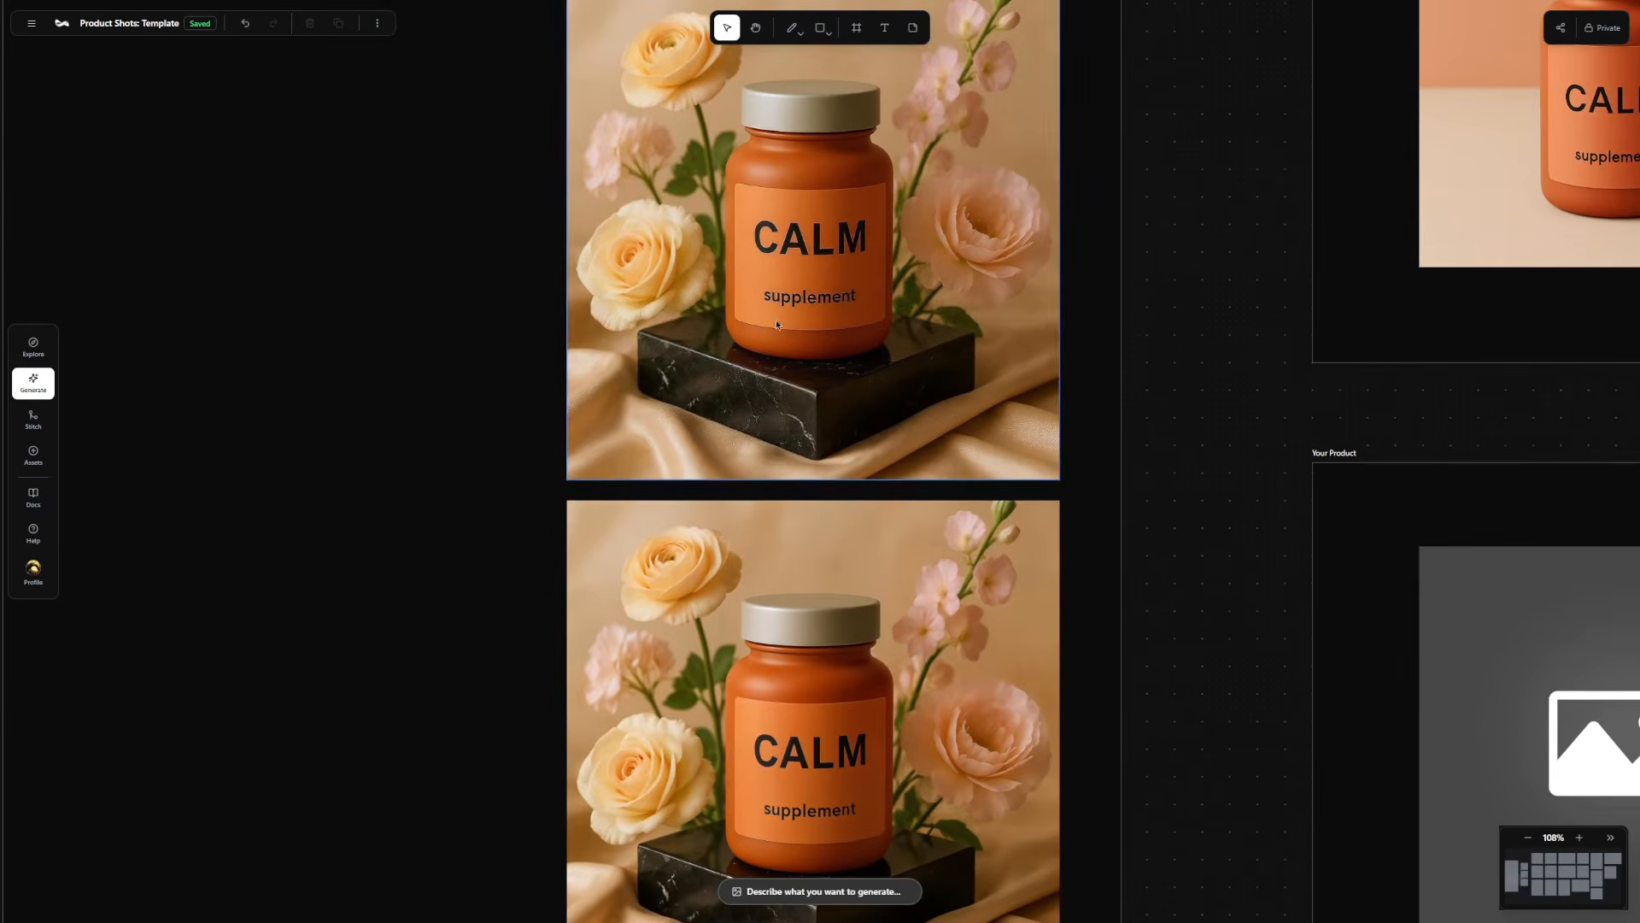
{"action": "scroll", "coordinate": [907, 649], "scroll_direction": "down", "scroll_amount": 3}
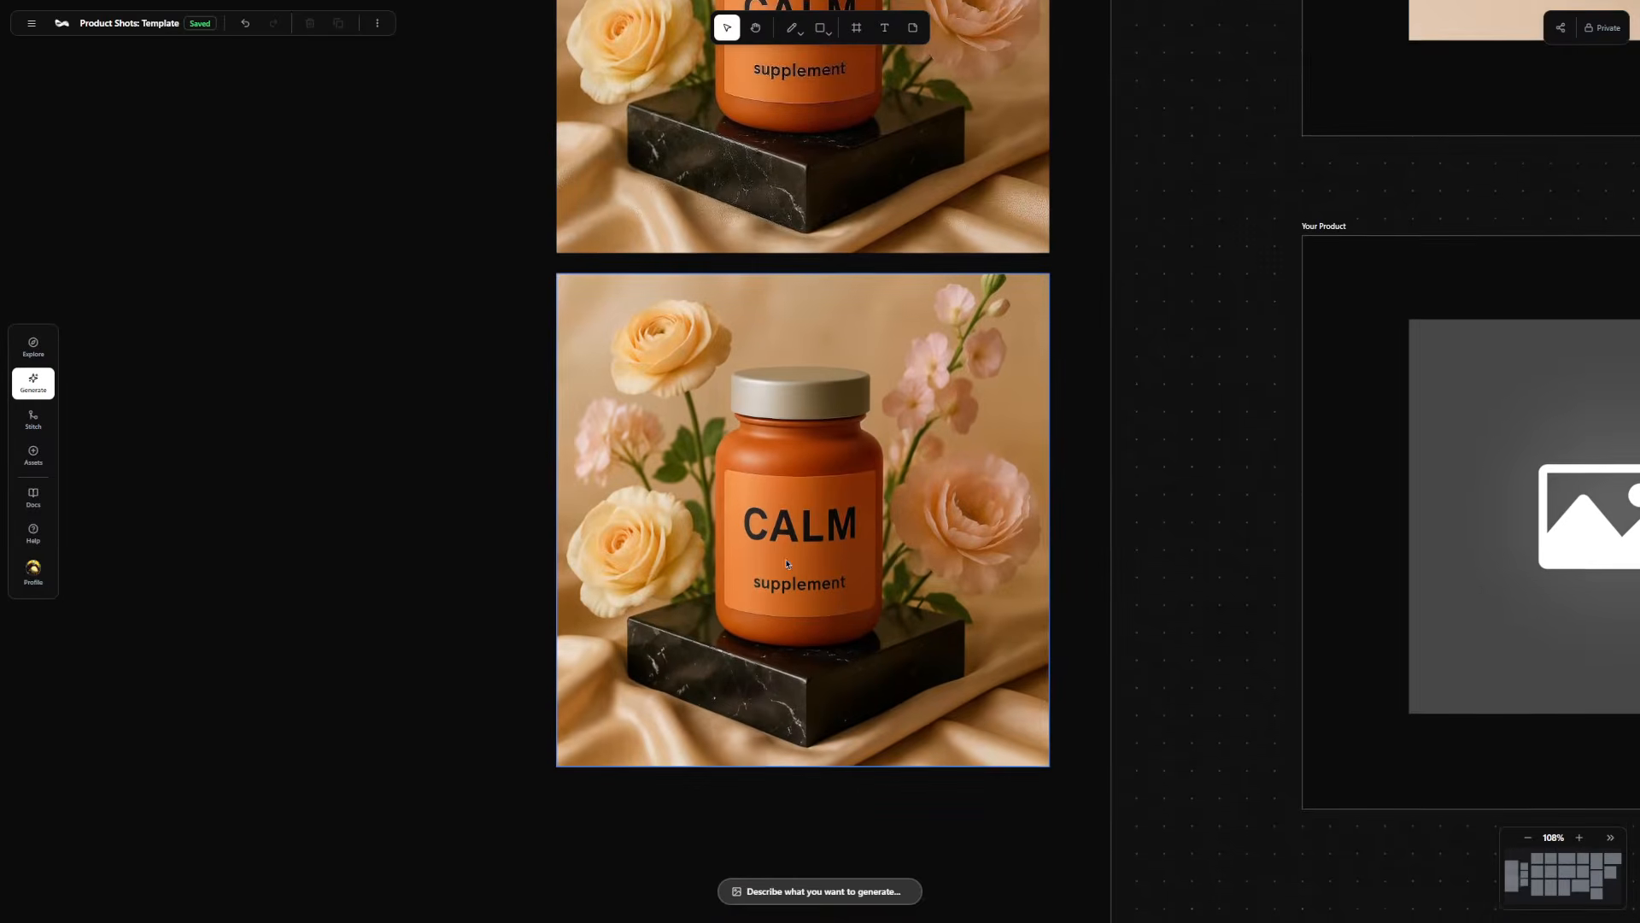
{"action": "scroll", "coordinate": [674, 585], "scroll_direction": "down", "scroll_amount": 10}
{"action": "scroll", "coordinate": [528, 553], "scroll_direction": "up", "scroll_amount": 6}
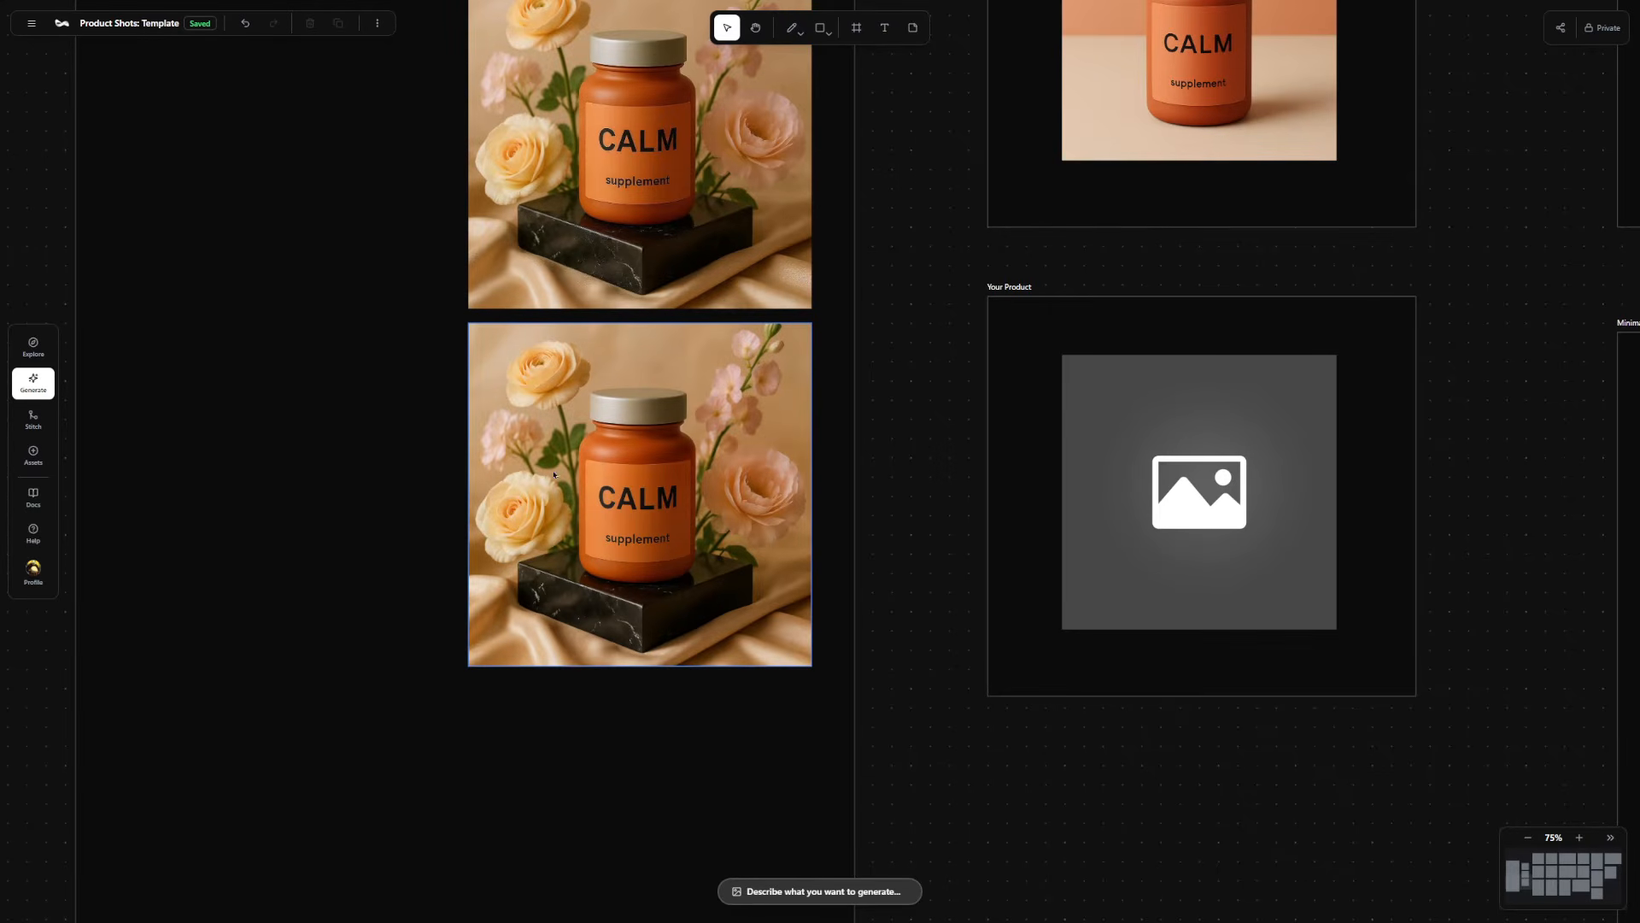
{"action": "left_click", "coordinate": [533, 440]}
{"action": "scroll", "coordinate": [678, 441], "scroll_direction": "left", "scroll_amount": 2}
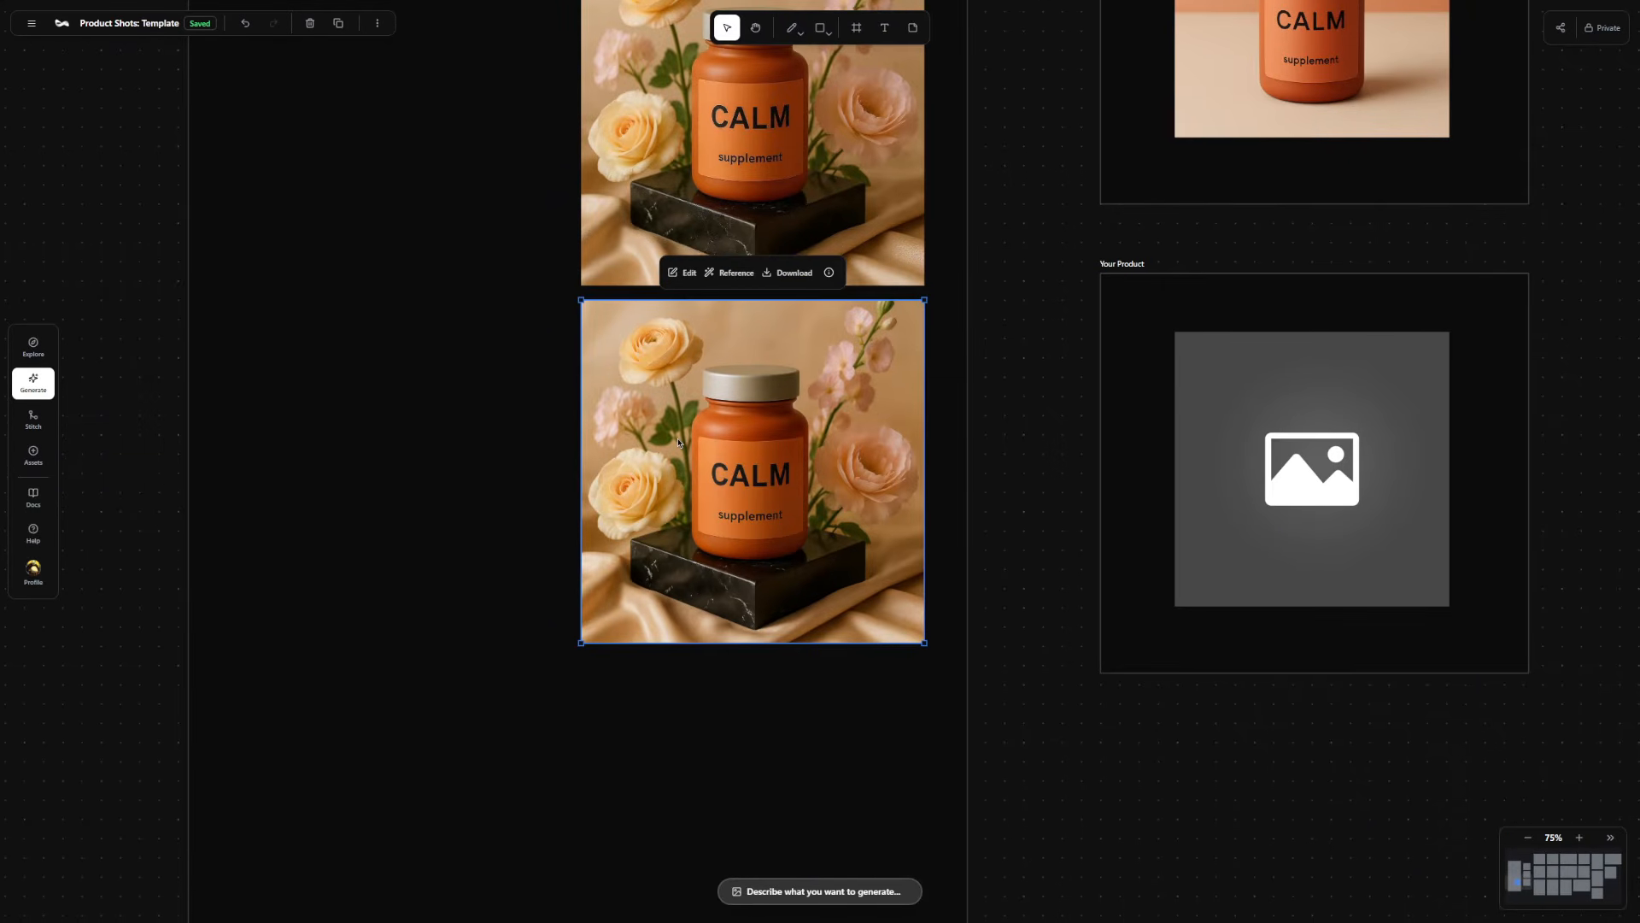
{"action": "left_click", "coordinate": [683, 273]}
{"action": "left_click", "coordinate": [721, 233]}
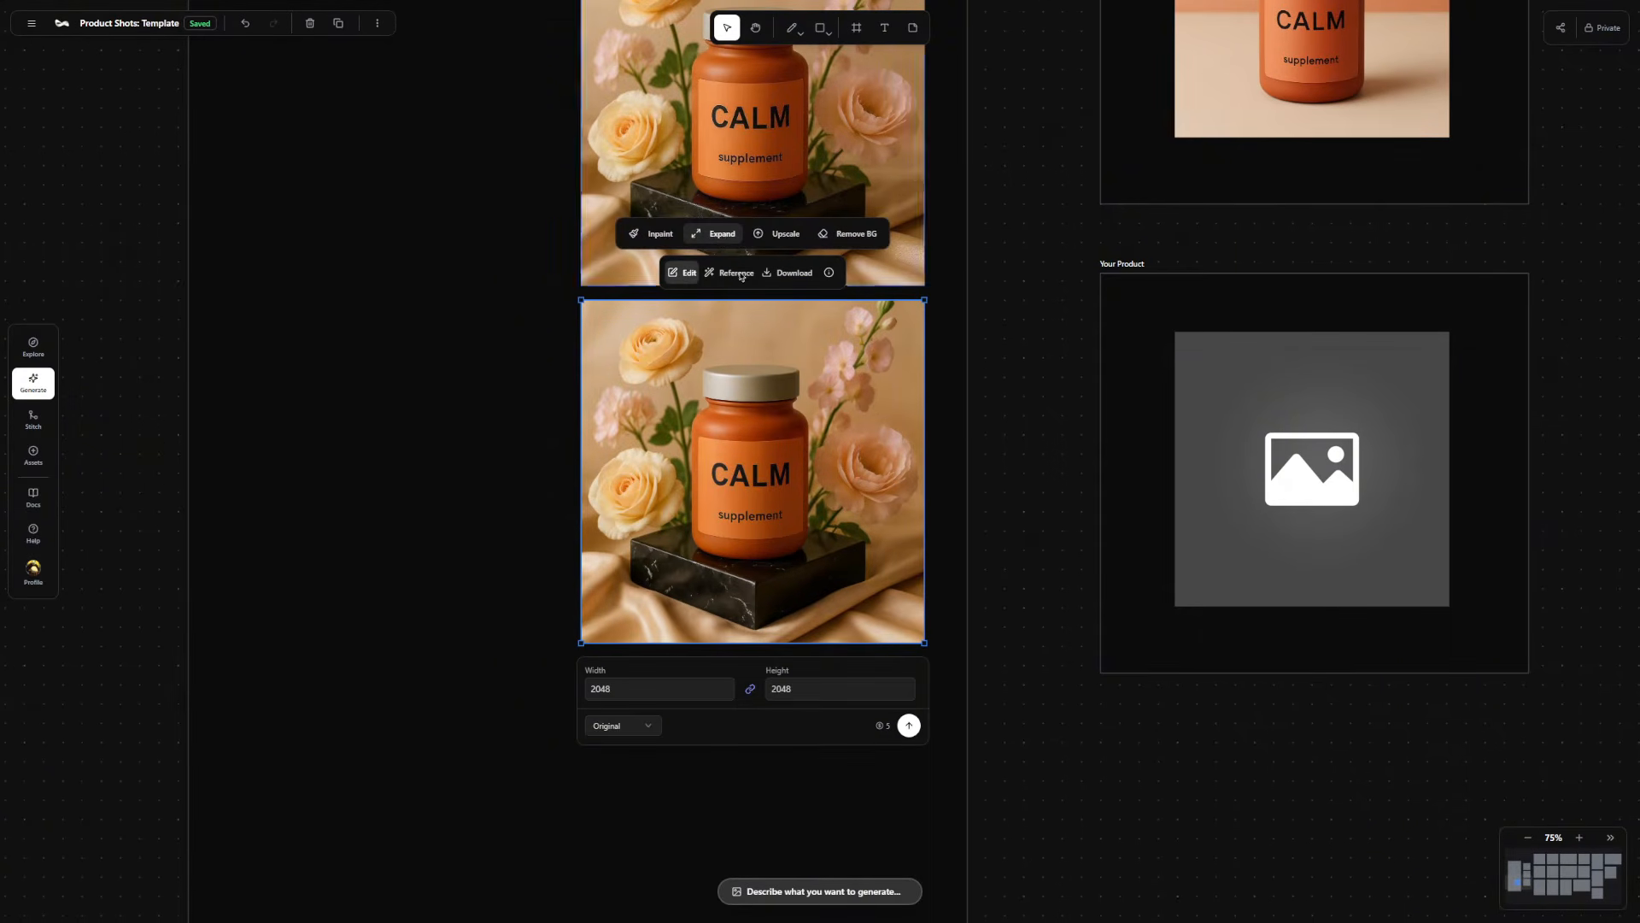
{"action": "left_click", "coordinate": [656, 728]}
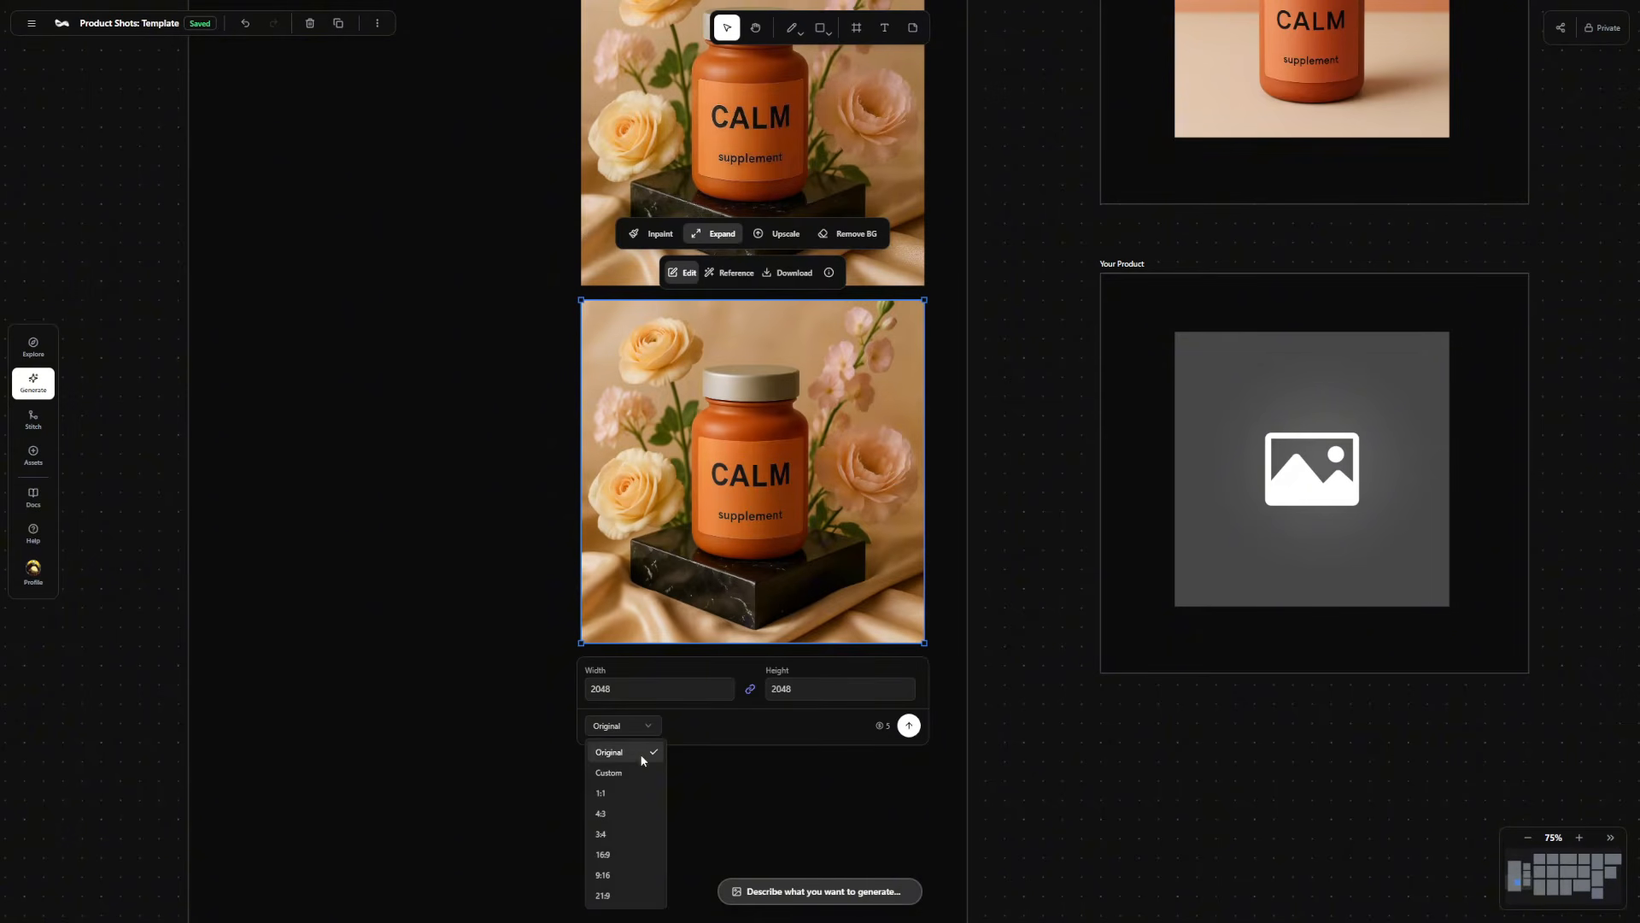
{"action": "left_click", "coordinate": [607, 857]}
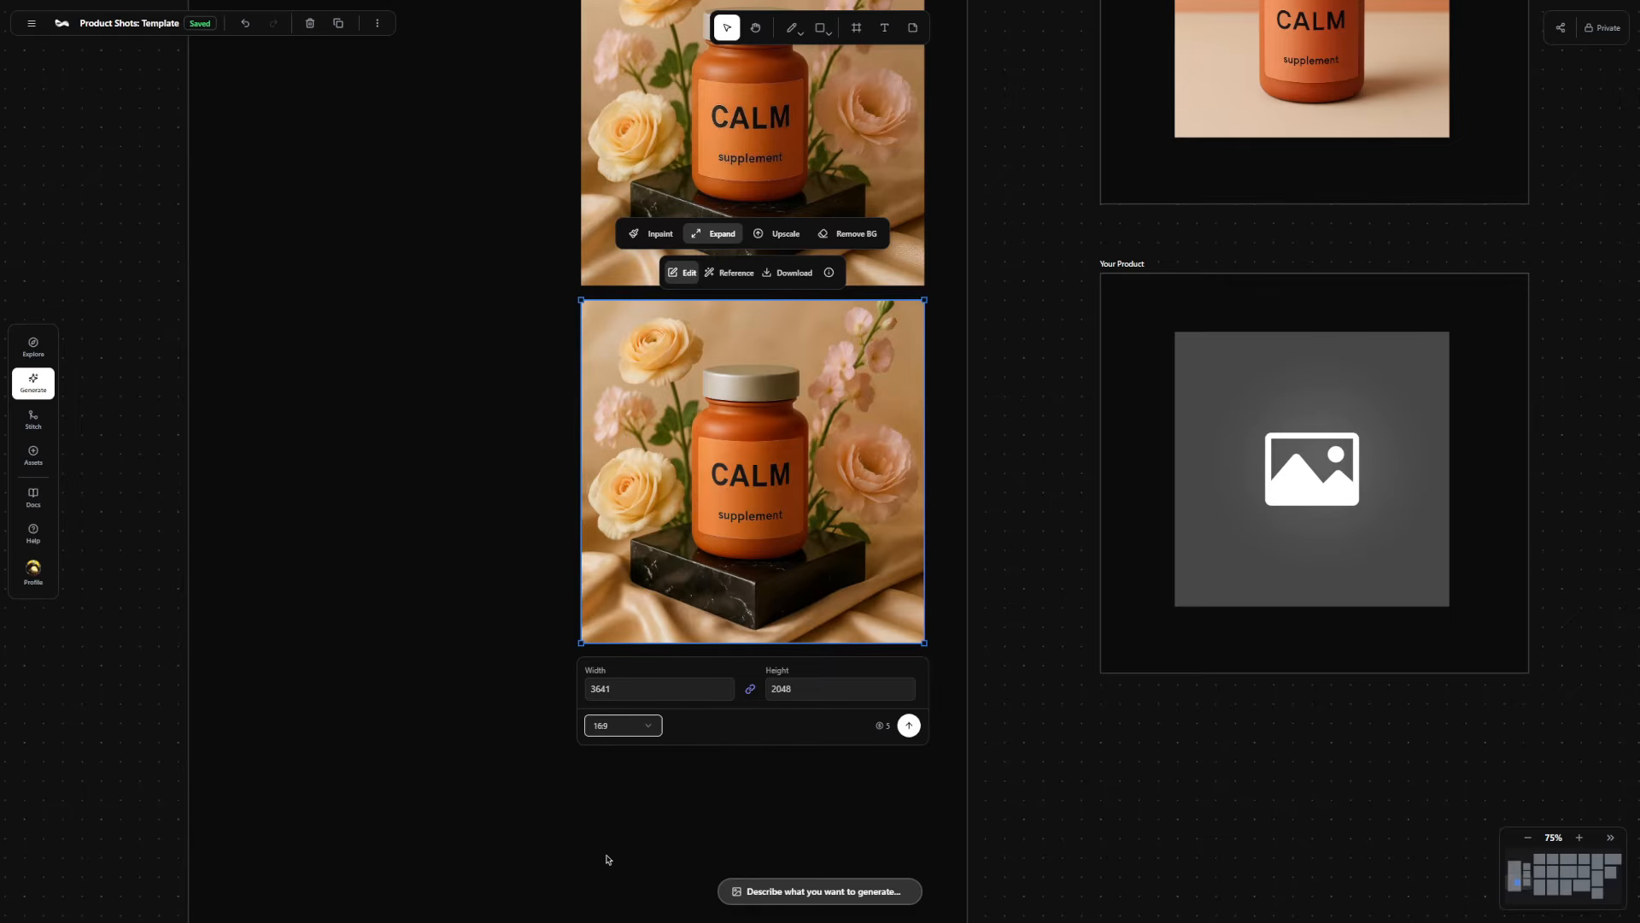
{"action": "left_click", "coordinate": [909, 726]}
Expand the same black marble CALM image to a 9:16 aspect ratio and view the expanded versions.
{"action": "scroll", "coordinate": [1067, 417], "scroll_direction": "down", "scroll_amount": 3}
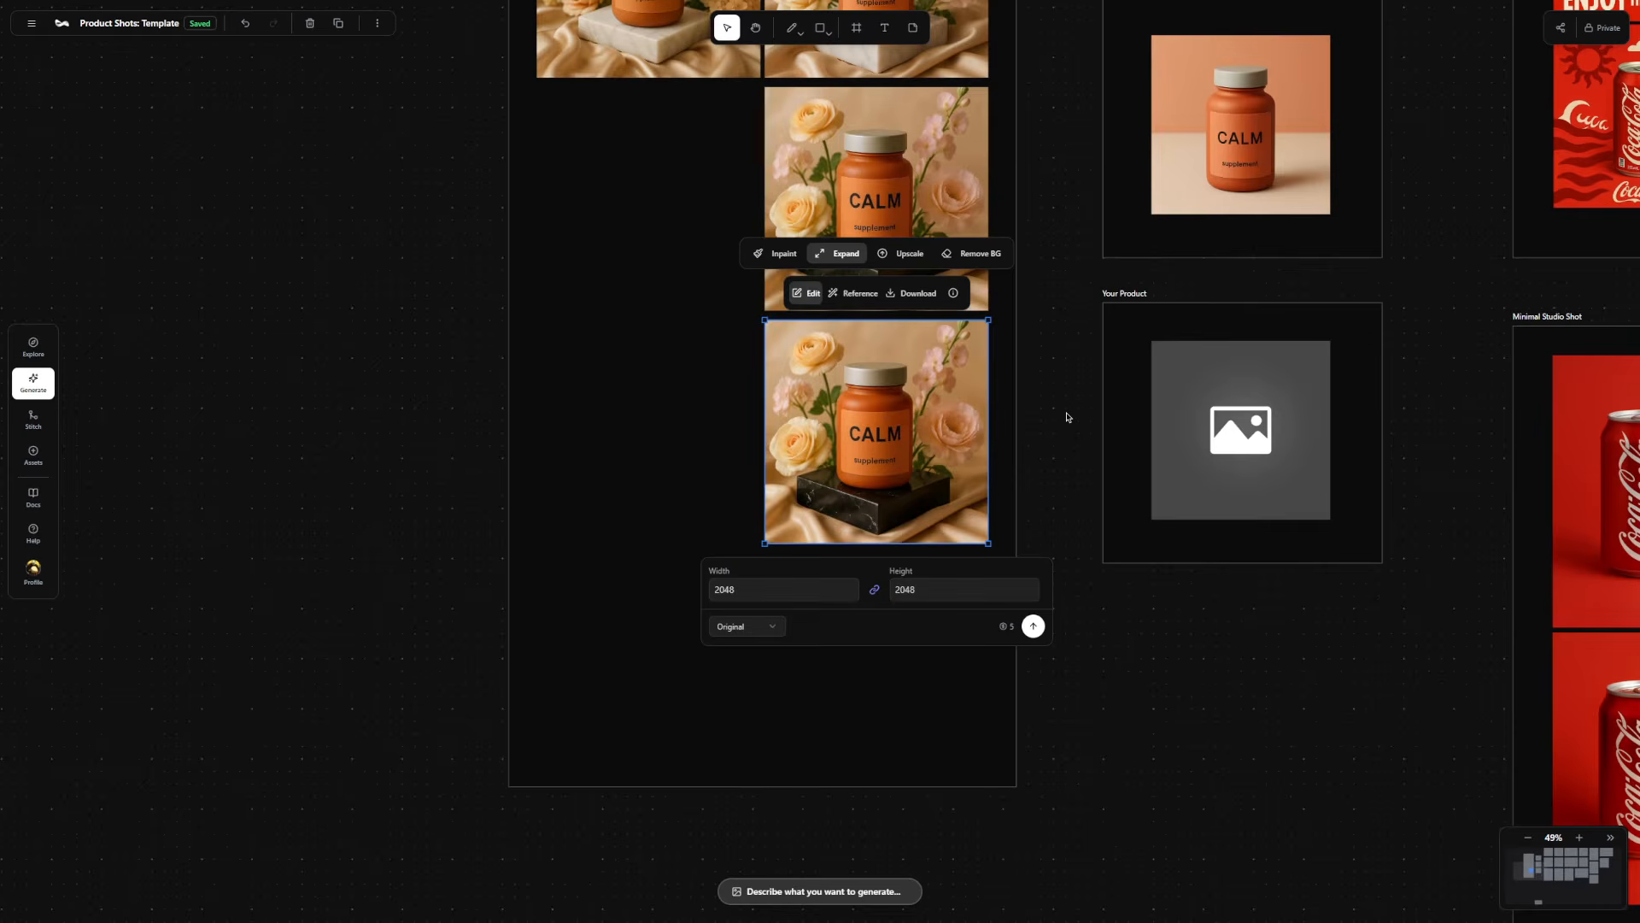
{"action": "left_click", "coordinate": [769, 629]}
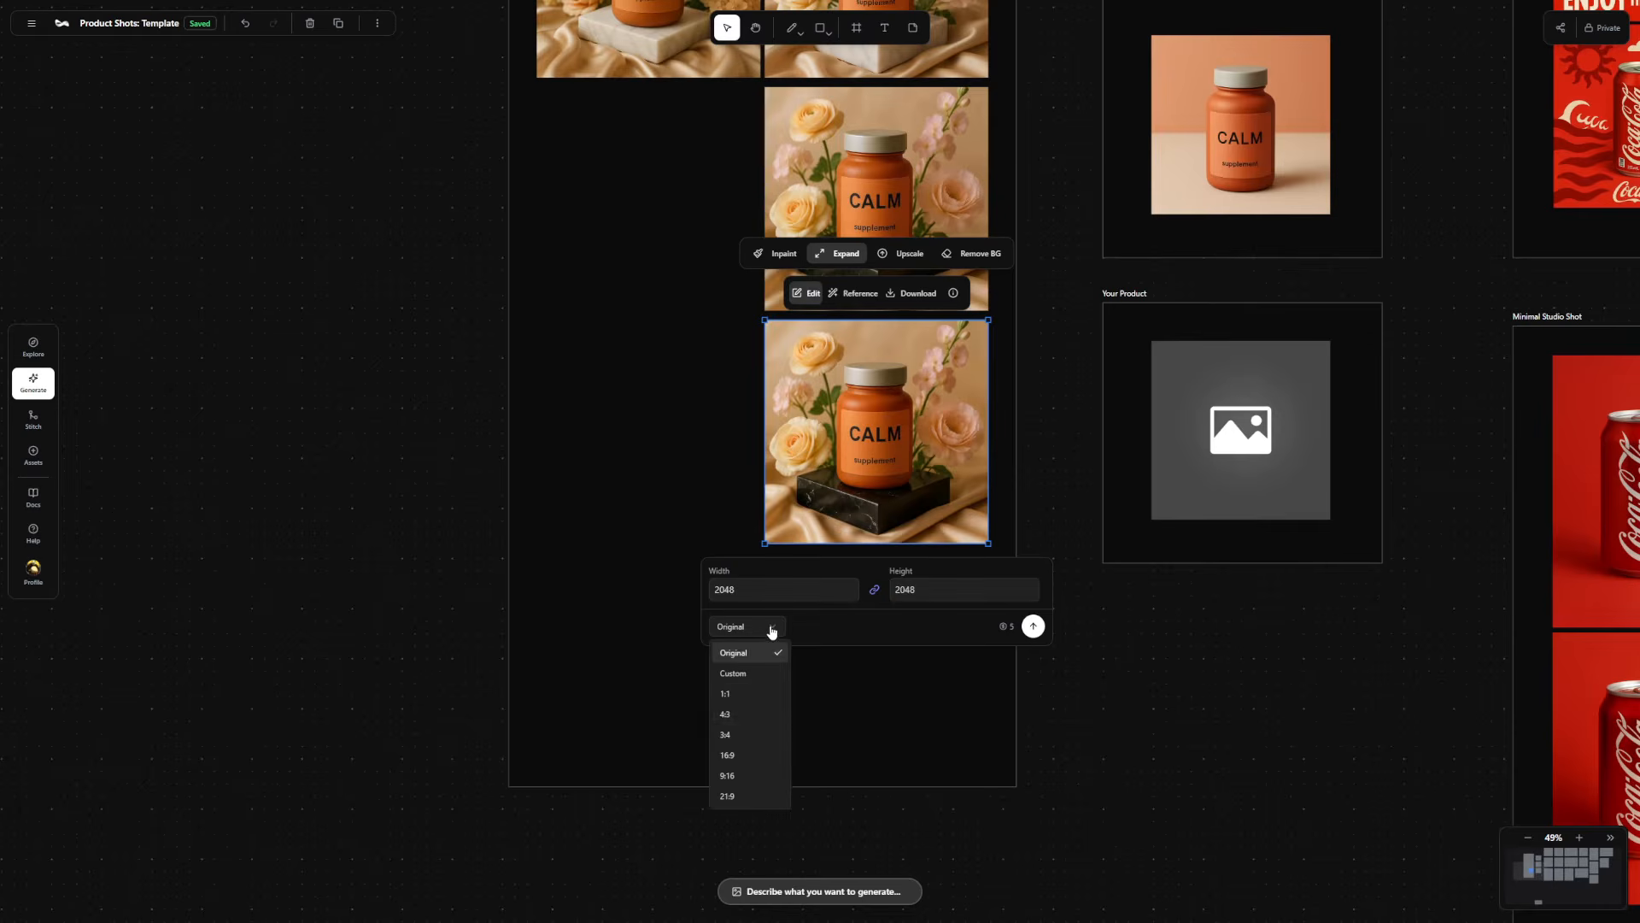
{"action": "left_click", "coordinate": [727, 775]}
{"action": "left_click", "coordinate": [1033, 626]}
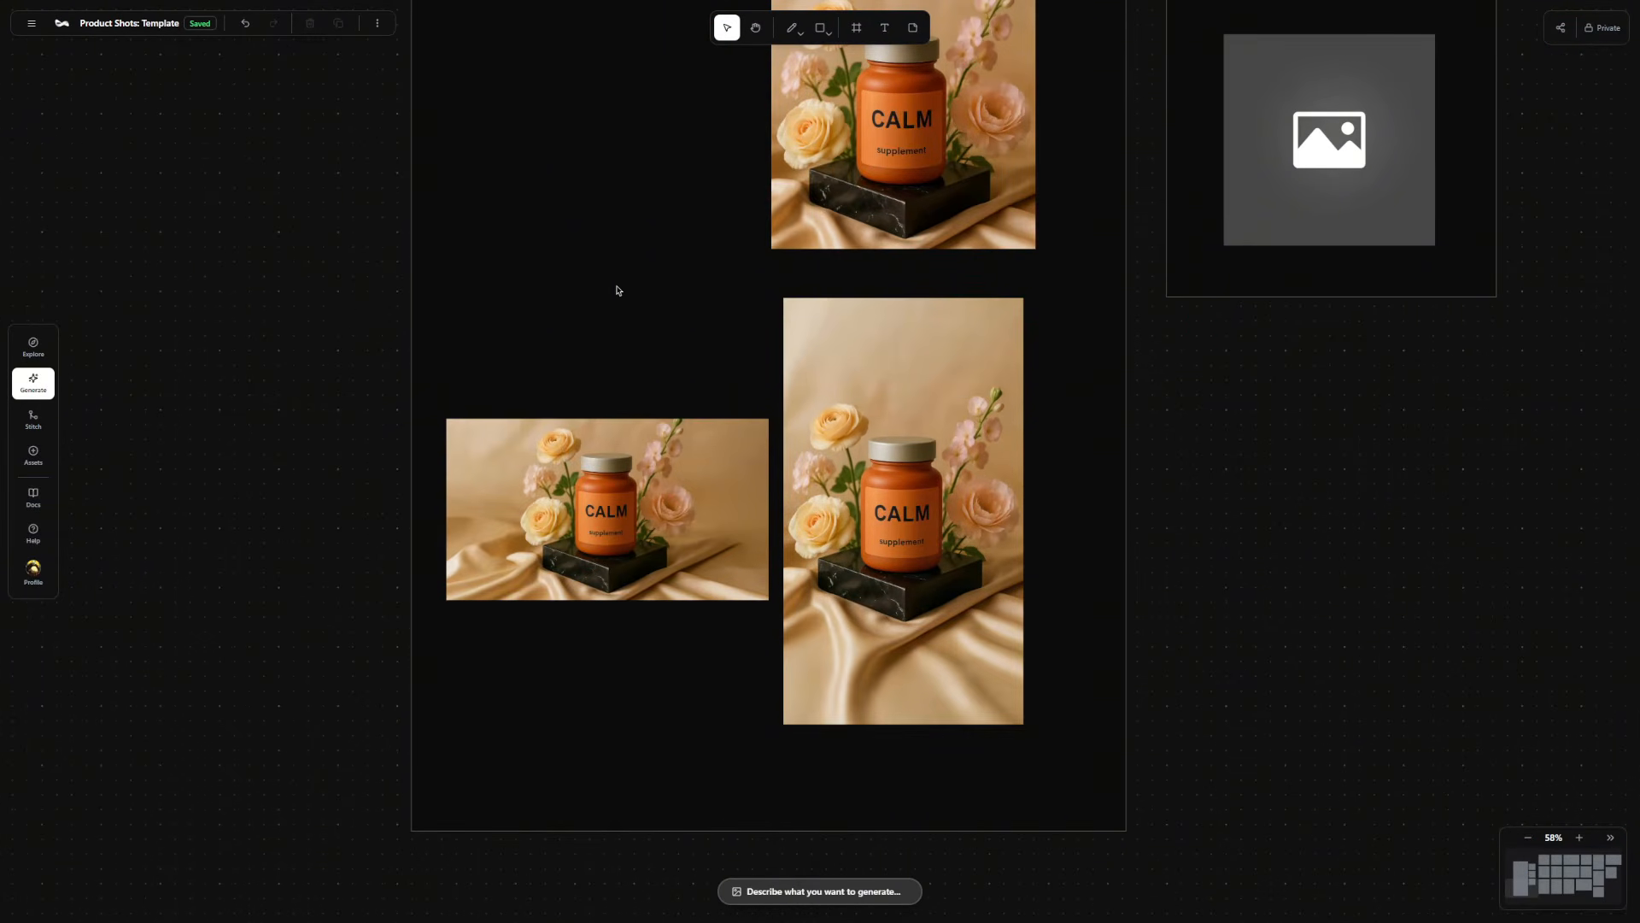
{"action": "left_click_drag", "start_coordinate": [715, 248], "coordinate": [708, 431]}
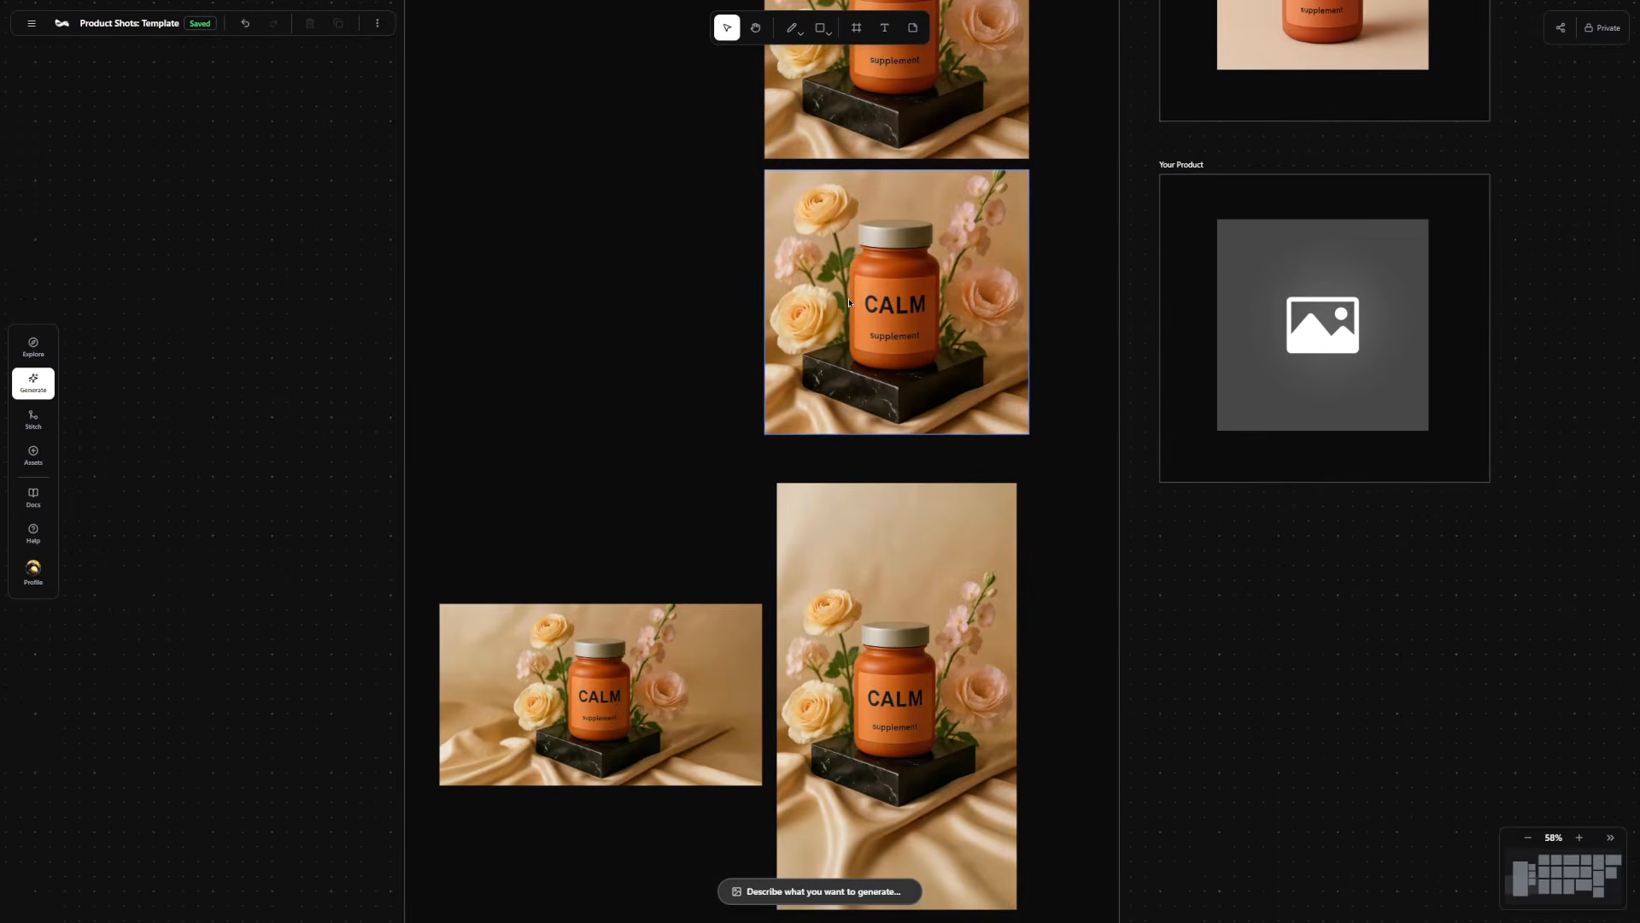
{"action": "scroll", "coordinate": [924, 233], "scroll_direction": "up", "scroll_amount": 5}
Remove the background from the first Miniature Package image and download the transparent cutout.
{"action": "left_click_drag", "start_coordinate": [823, 567], "coordinate": [887, 209]}
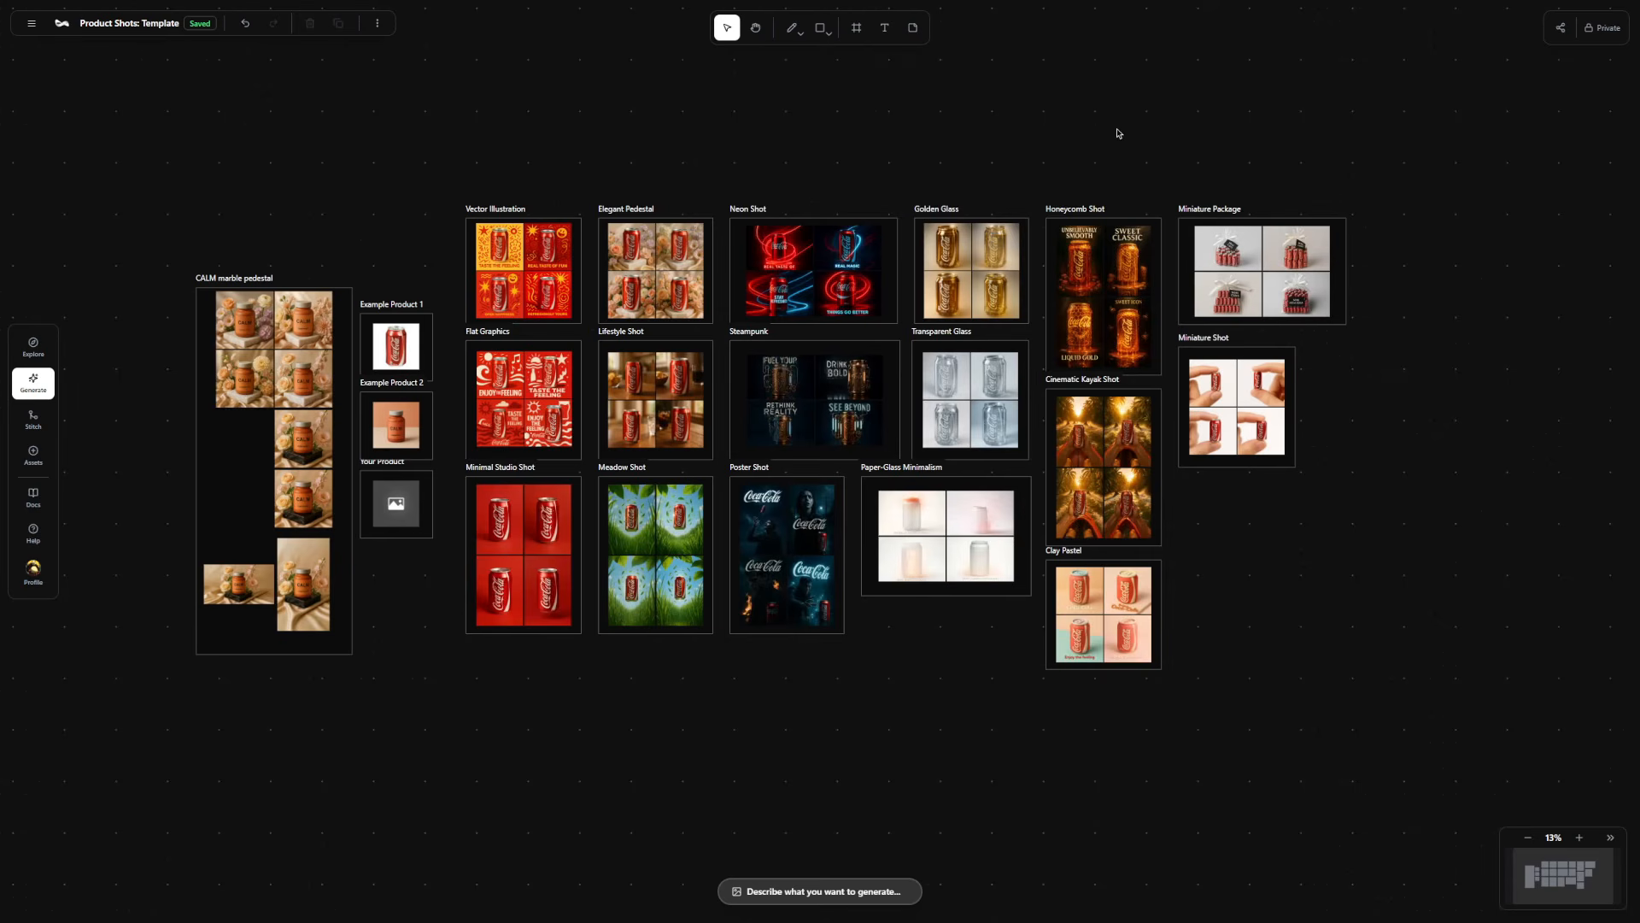
{"action": "left_click_drag", "start_coordinate": [1116, 135], "coordinate": [944, 141]}
{"action": "scroll", "coordinate": [1099, 233], "scroll_direction": "up", "scroll_amount": 5}
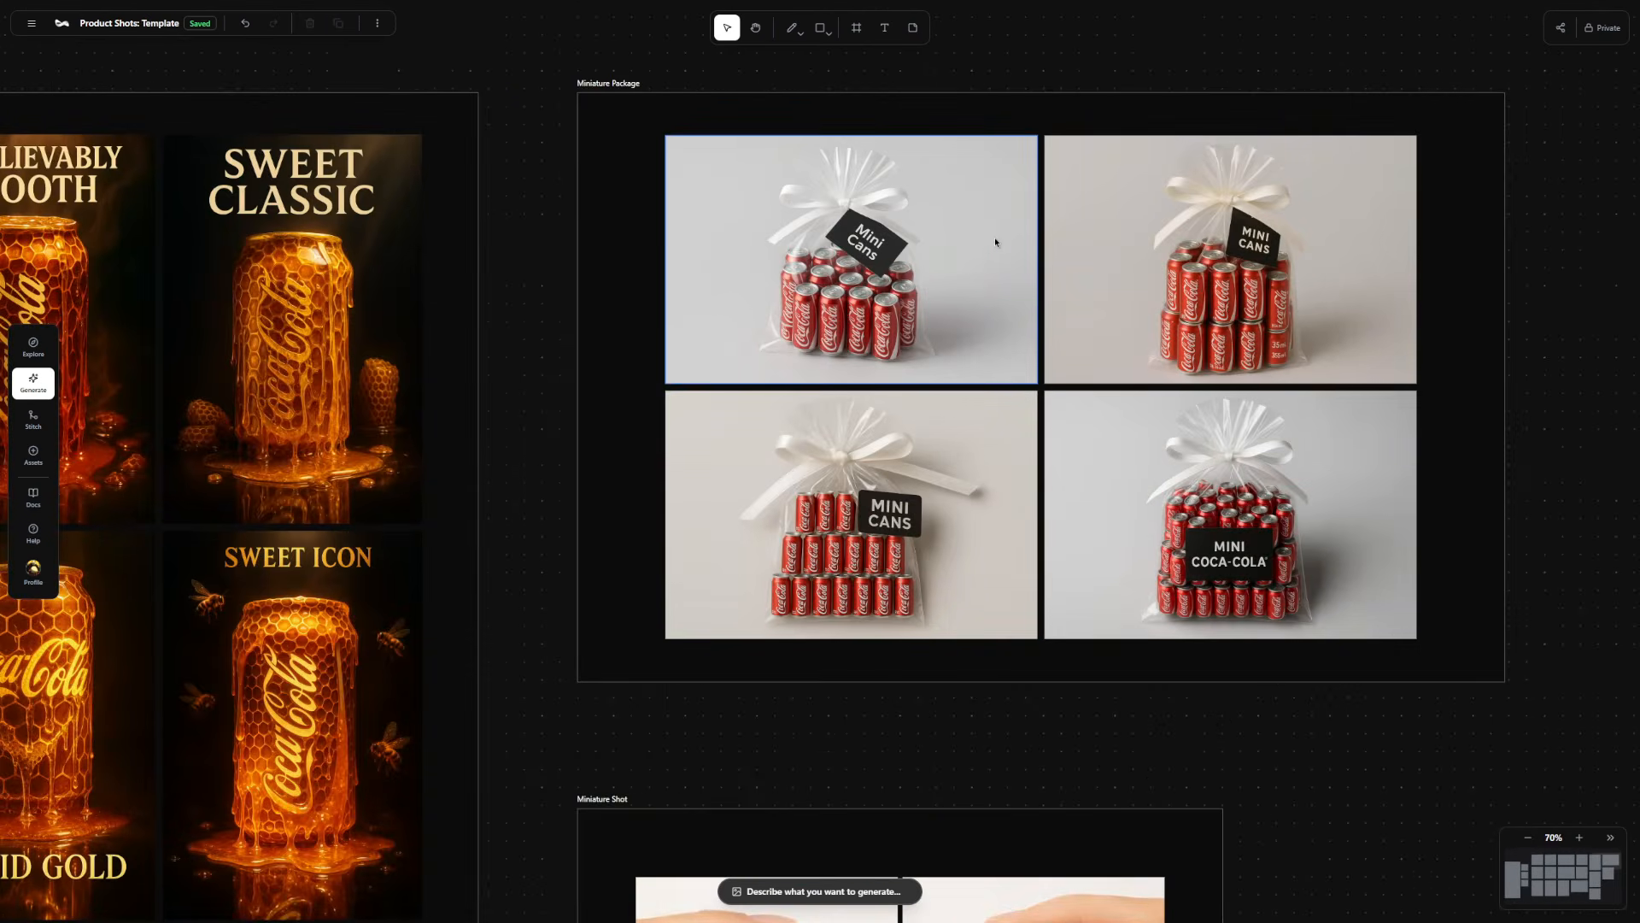
{"action": "left_click_drag", "start_coordinate": [995, 243], "coordinate": [907, 352]}
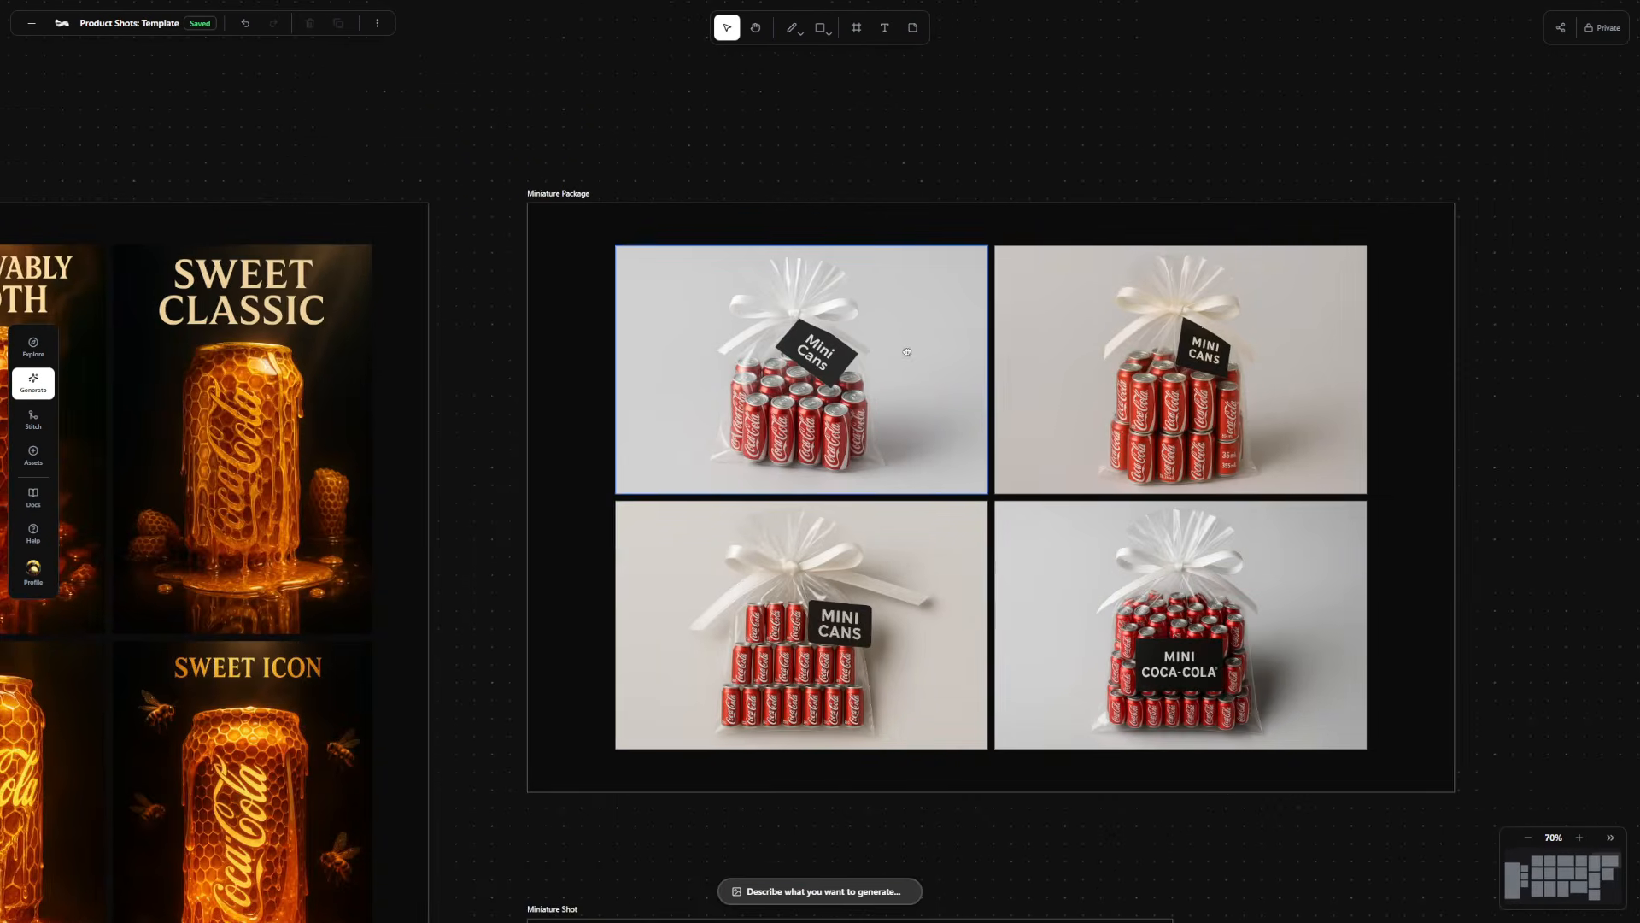
{"action": "left_click", "coordinate": [812, 365]}
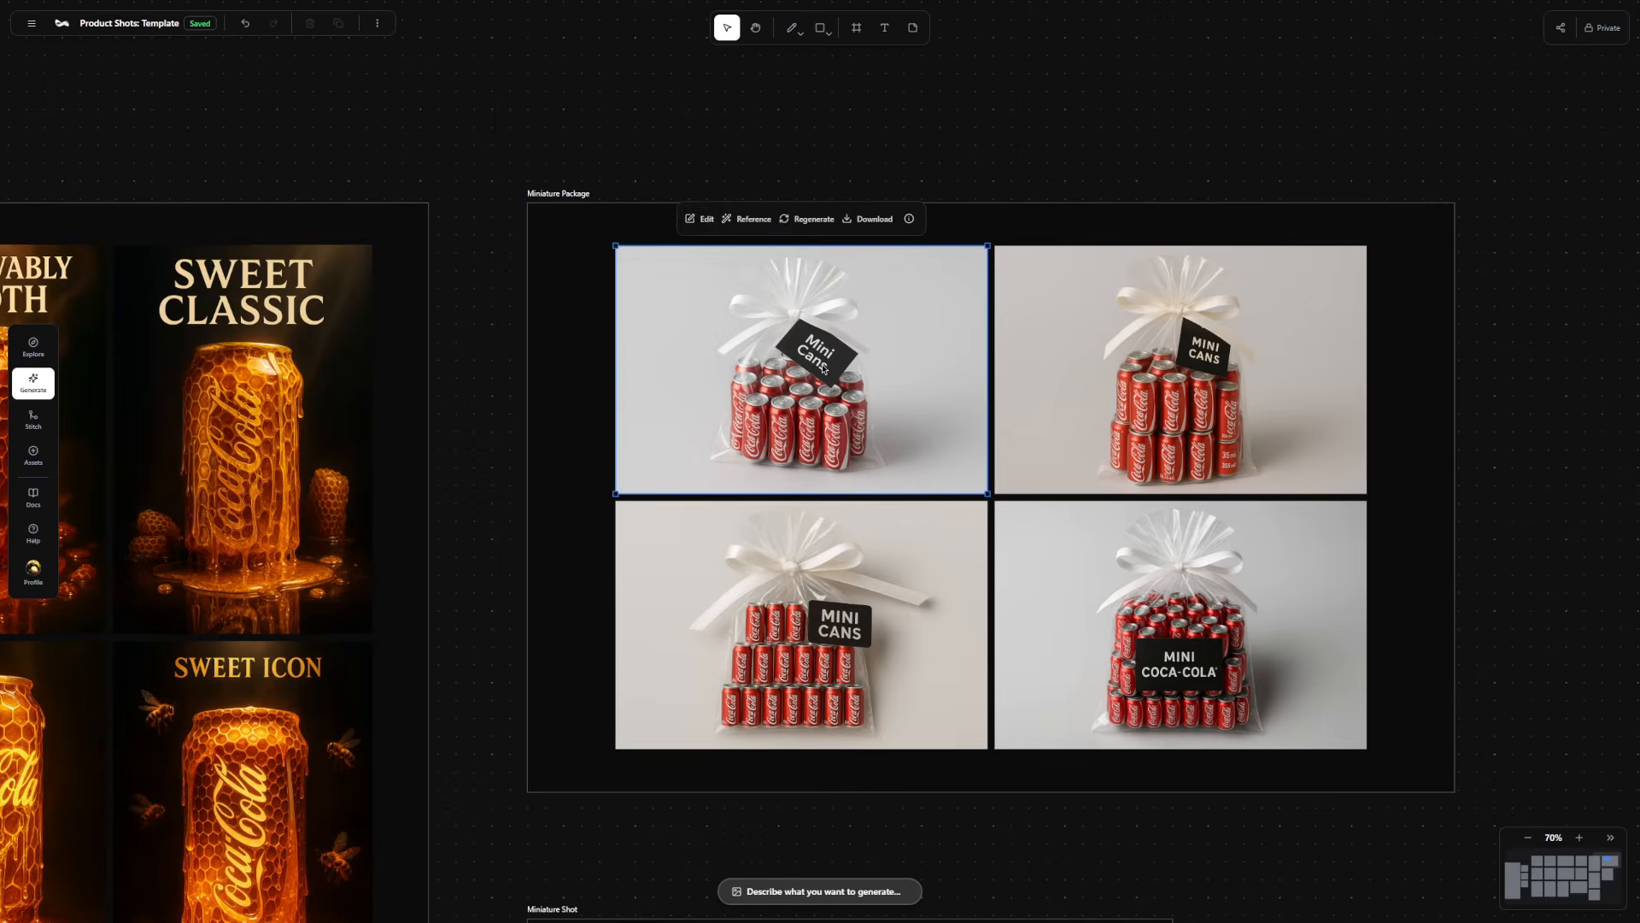
{"action": "left_click", "coordinate": [698, 219]}
{"action": "left_click", "coordinate": [903, 182]}
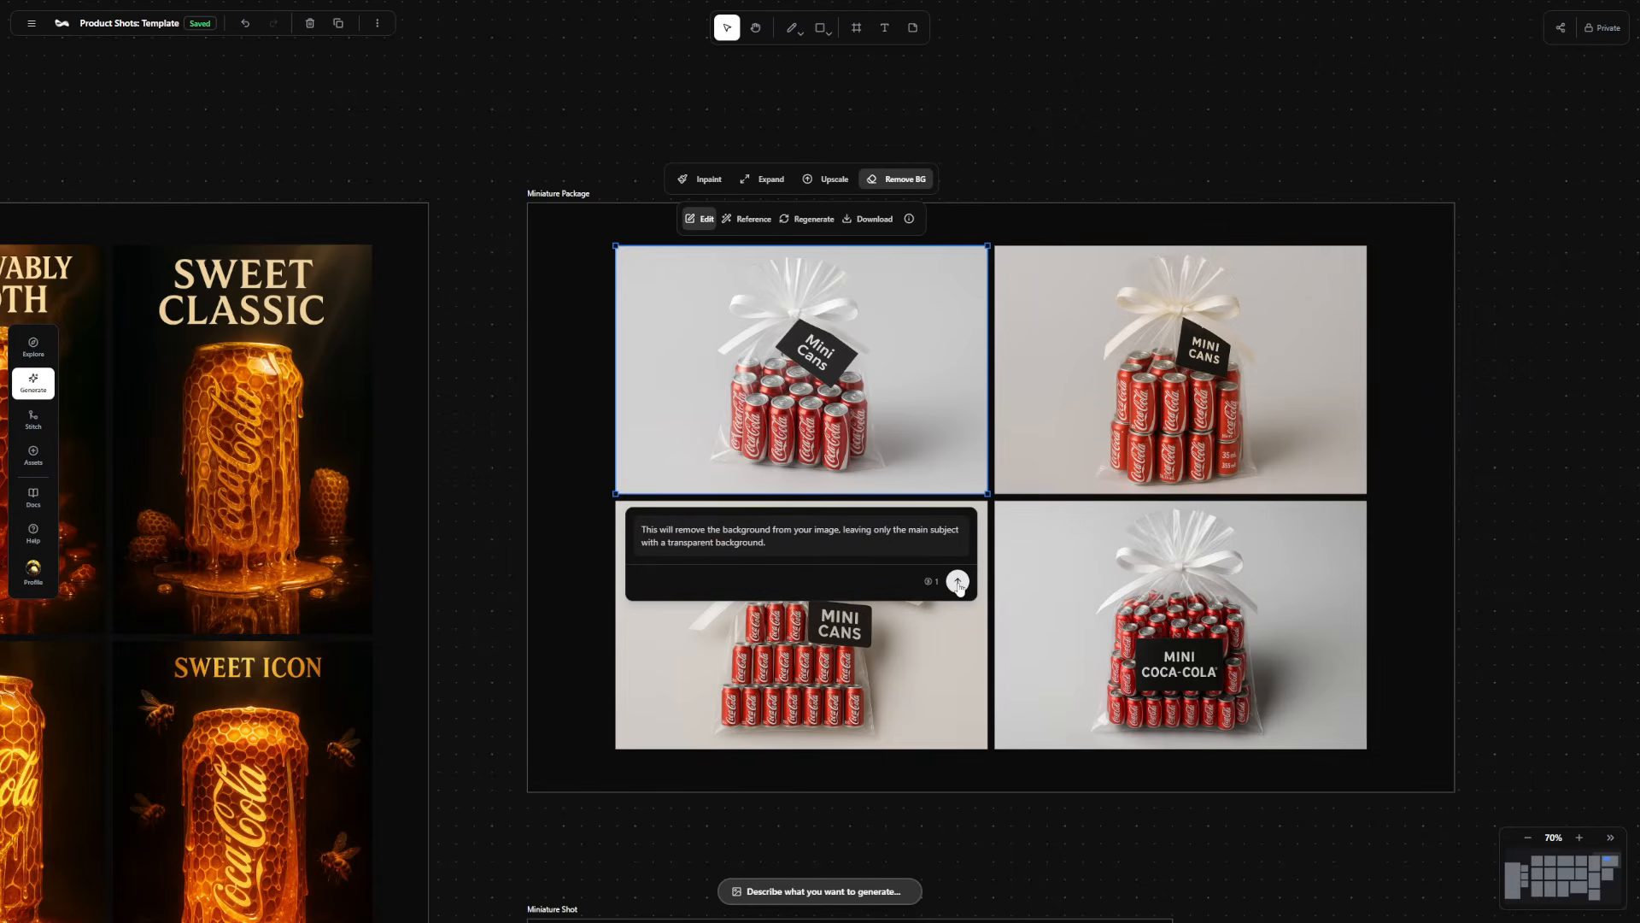
{"action": "left_click", "coordinate": [958, 583]}
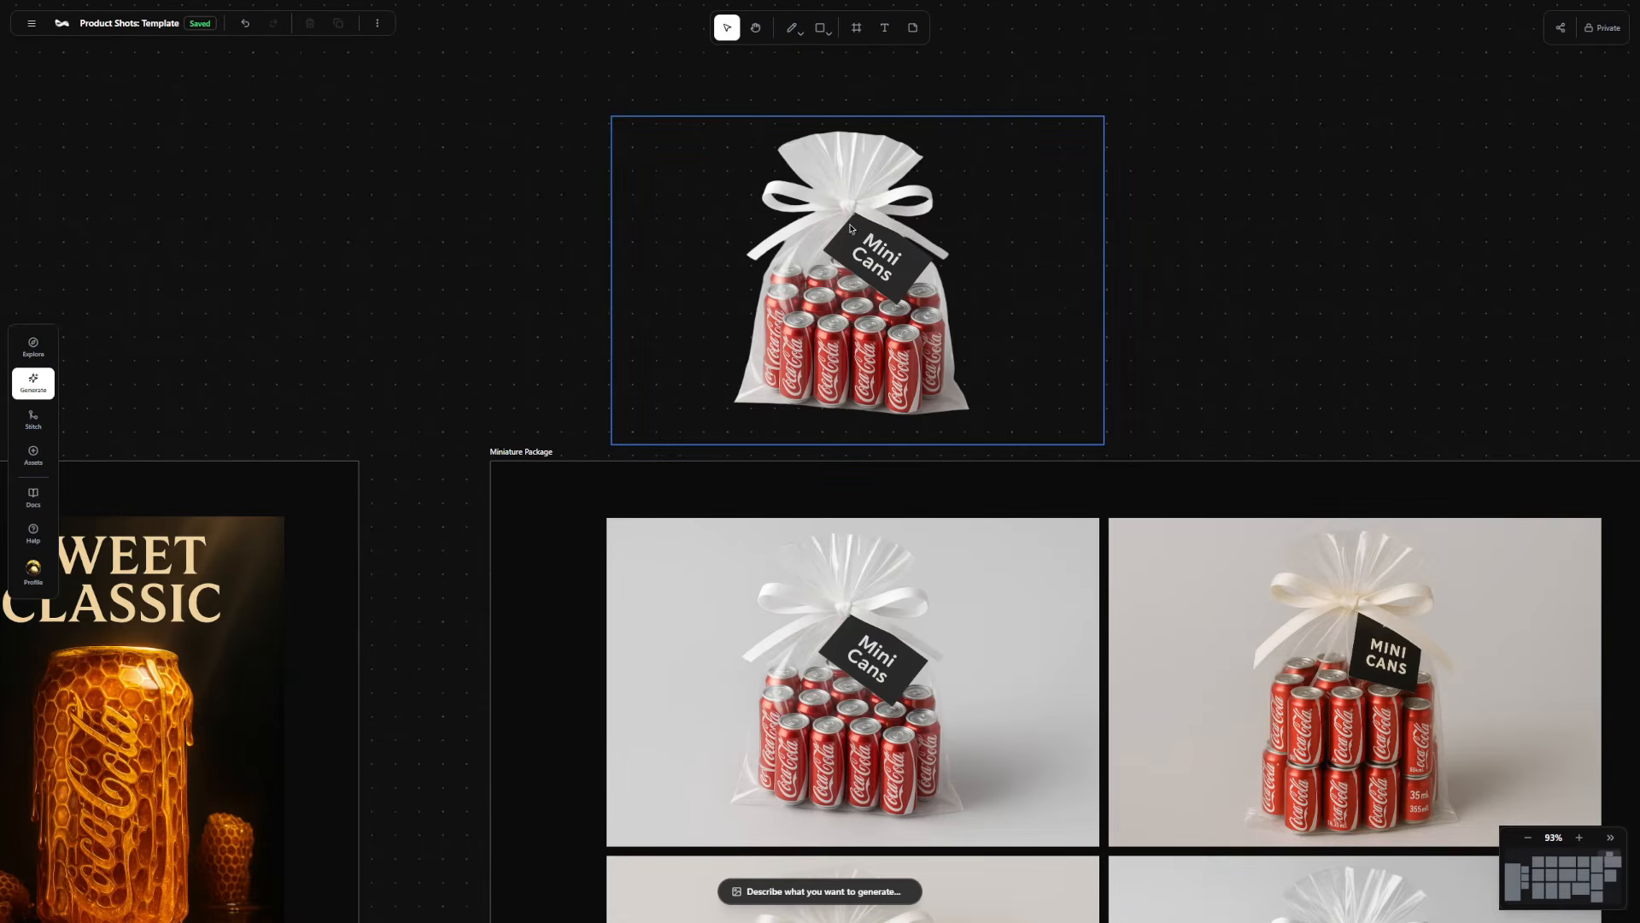
{"action": "left_click", "coordinate": [882, 152]}
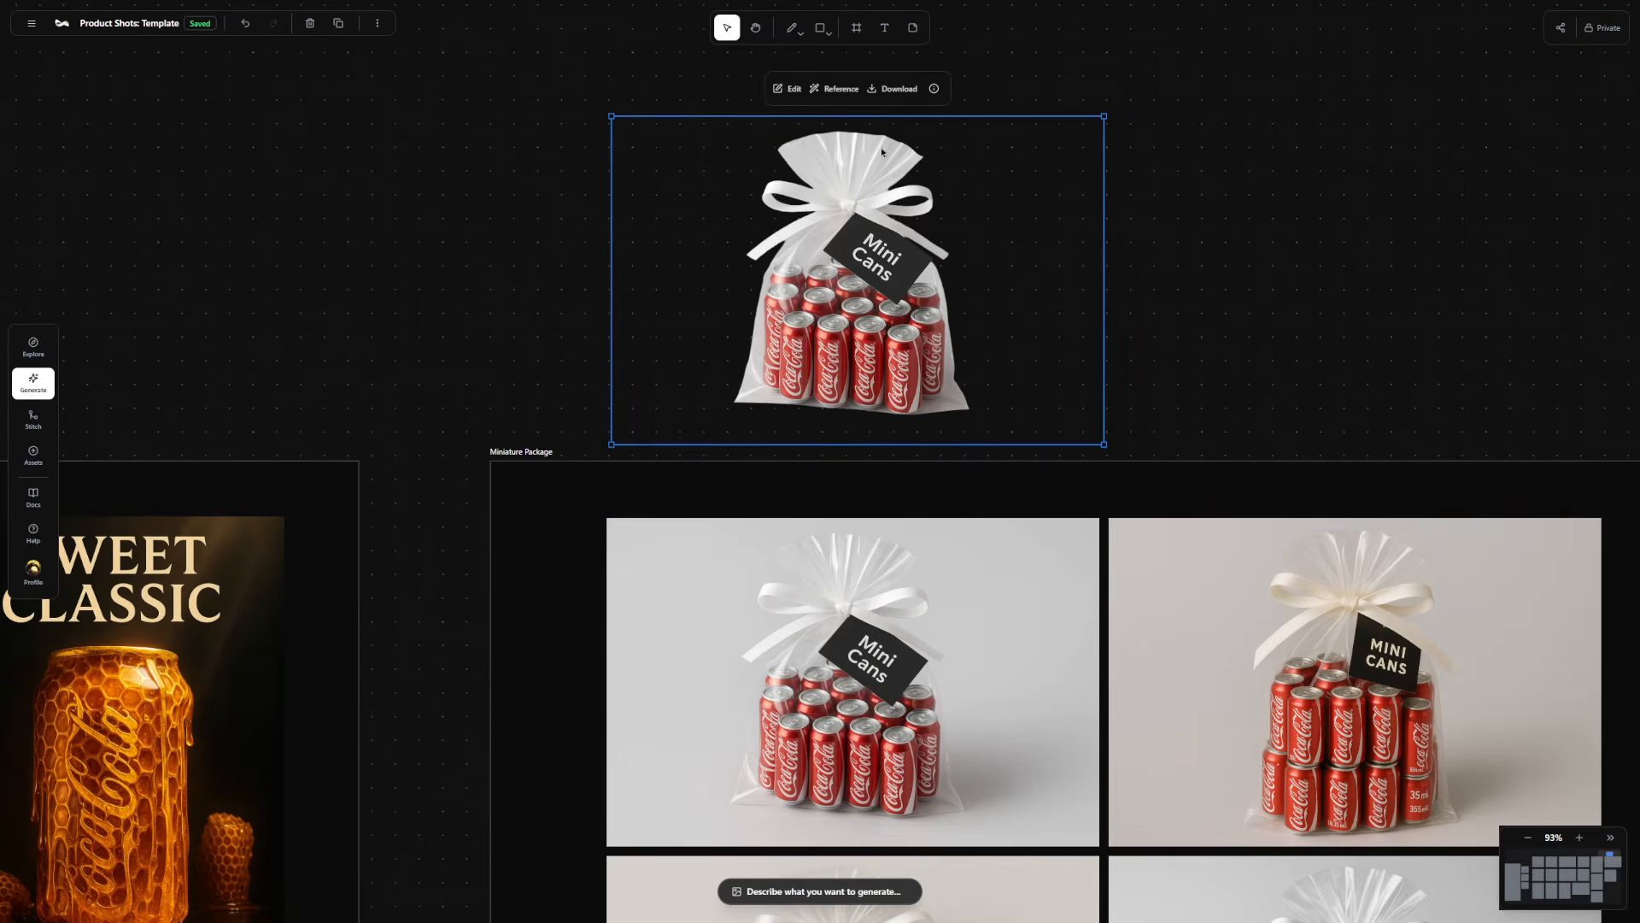
{"action": "left_click", "coordinate": [890, 89]}
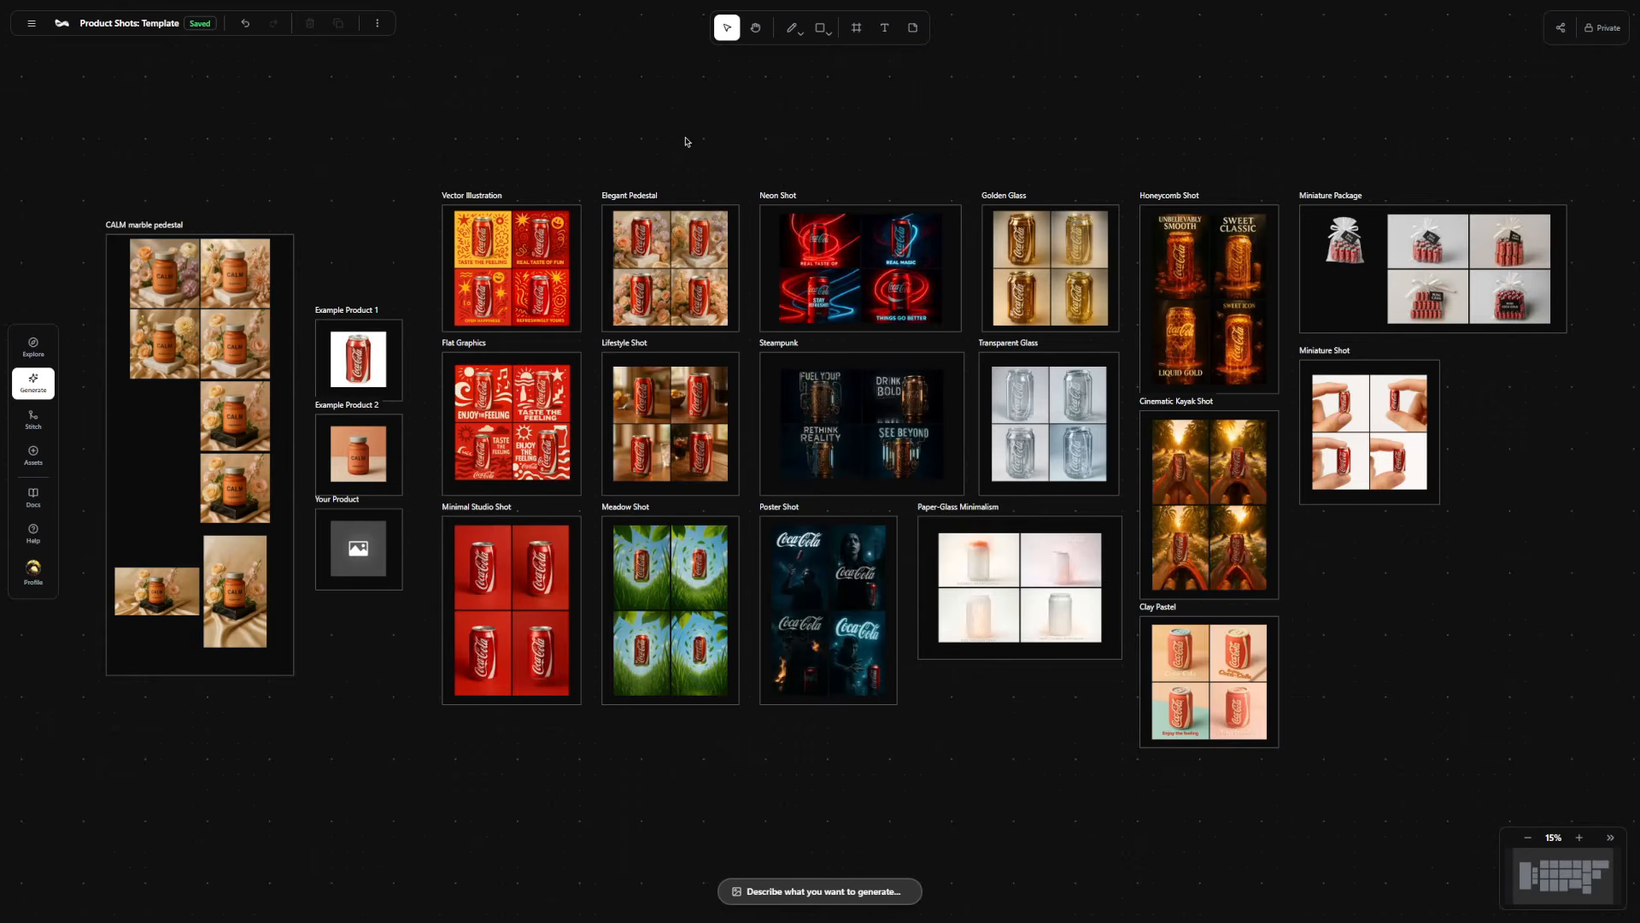
Use the first Miniature Package image with its background as the video start frame and choose the Kling 1.6 engine.
{"action": "scroll", "coordinate": [824, 139], "scroll_direction": "right", "scroll_amount": 5}
{"action": "scroll", "coordinate": [968, 238], "scroll_direction": "up", "scroll_amount": 2}
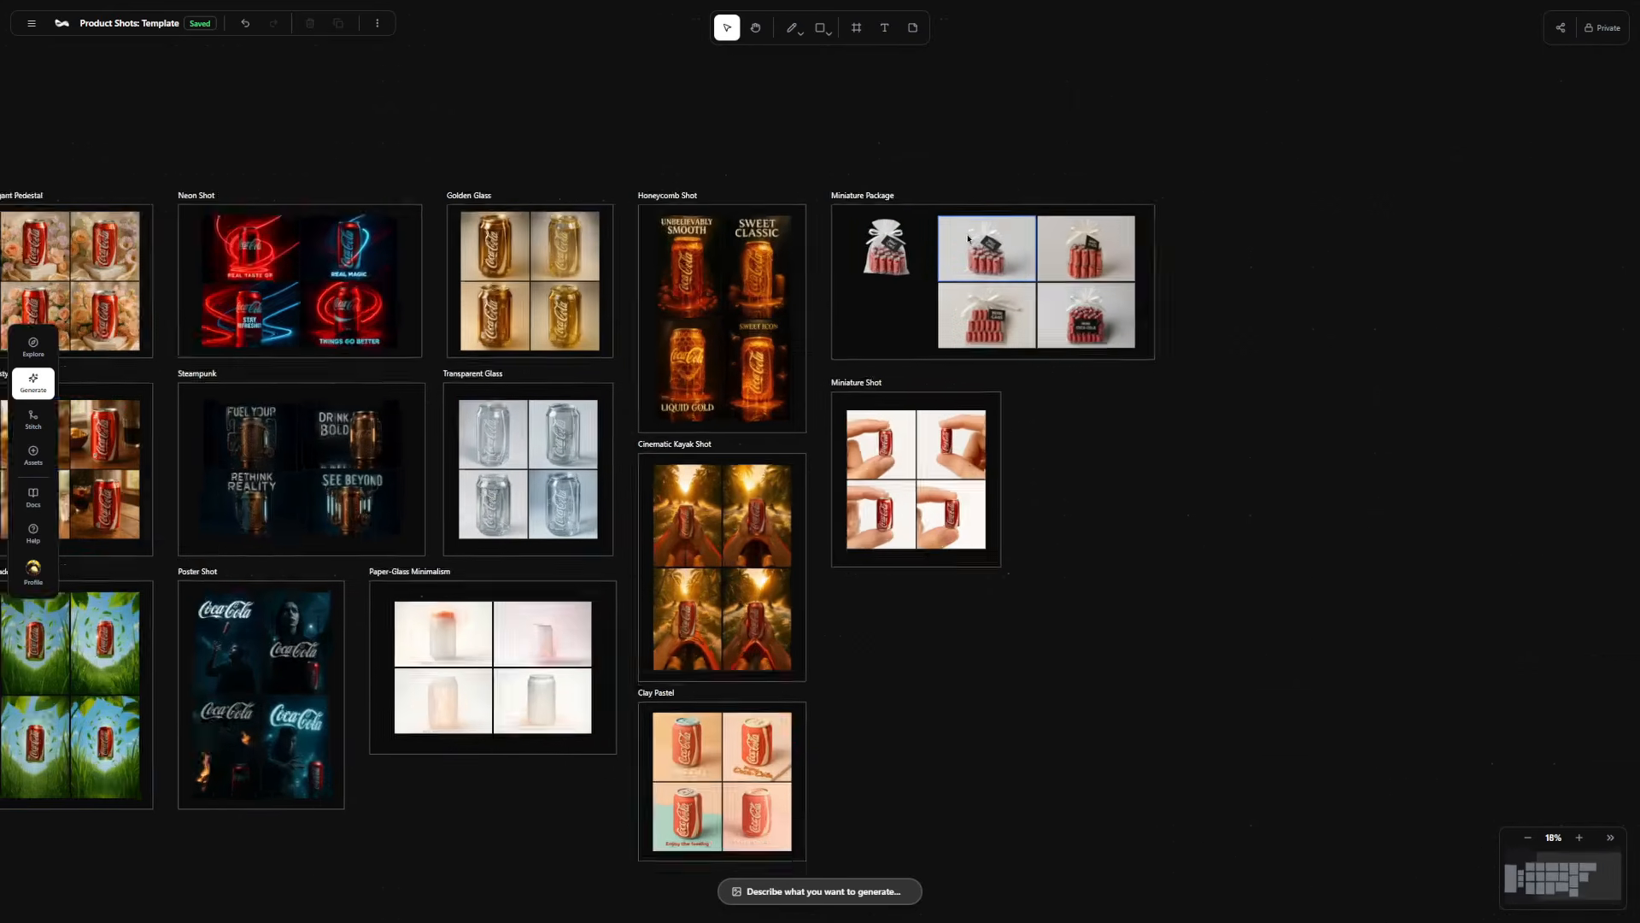
{"action": "scroll", "coordinate": [968, 238], "scroll_direction": "up", "scroll_amount": 10}
{"action": "left_click", "coordinate": [942, 260]}
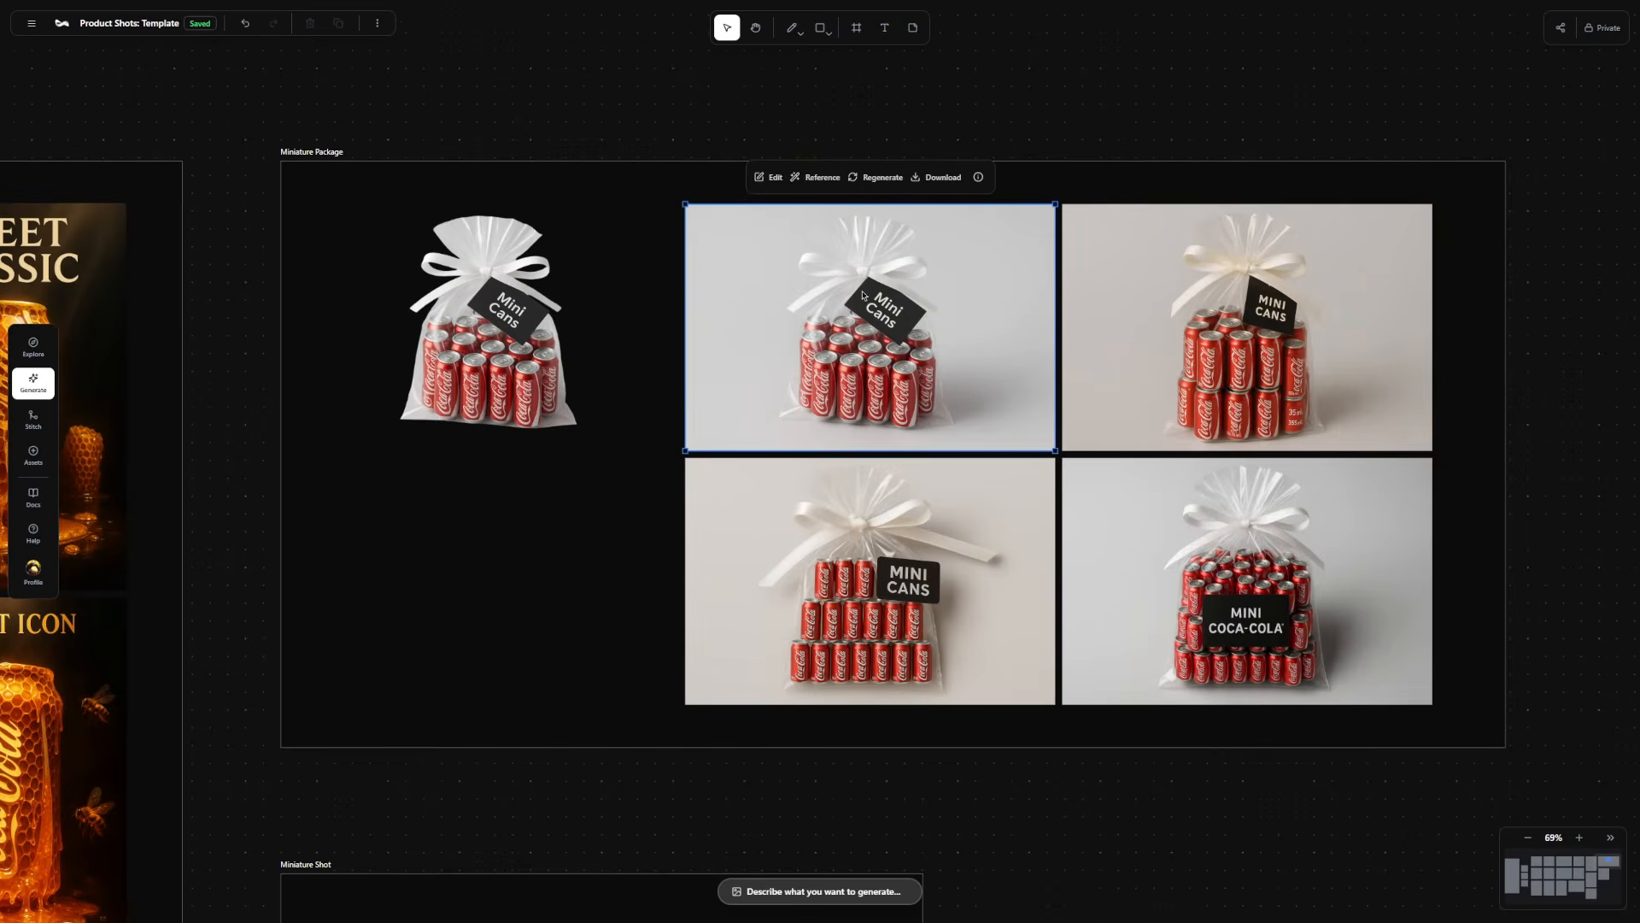
{"action": "left_click", "coordinate": [822, 177]}
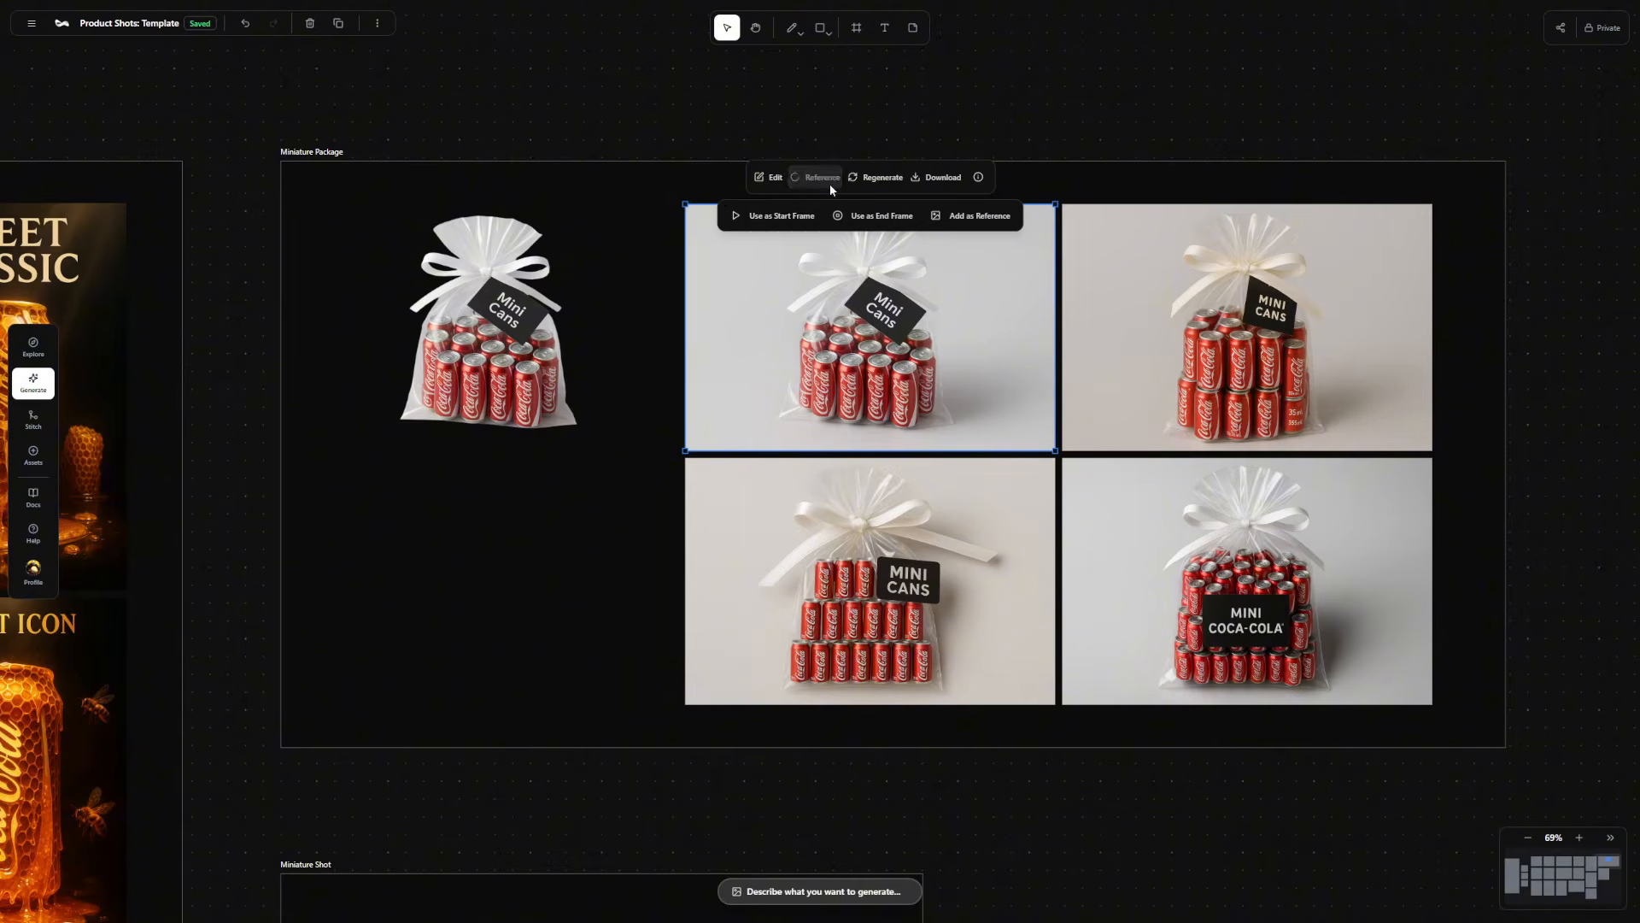
{"action": "left_click", "coordinate": [778, 216]}
{"action": "left_click", "coordinate": [703, 774]}
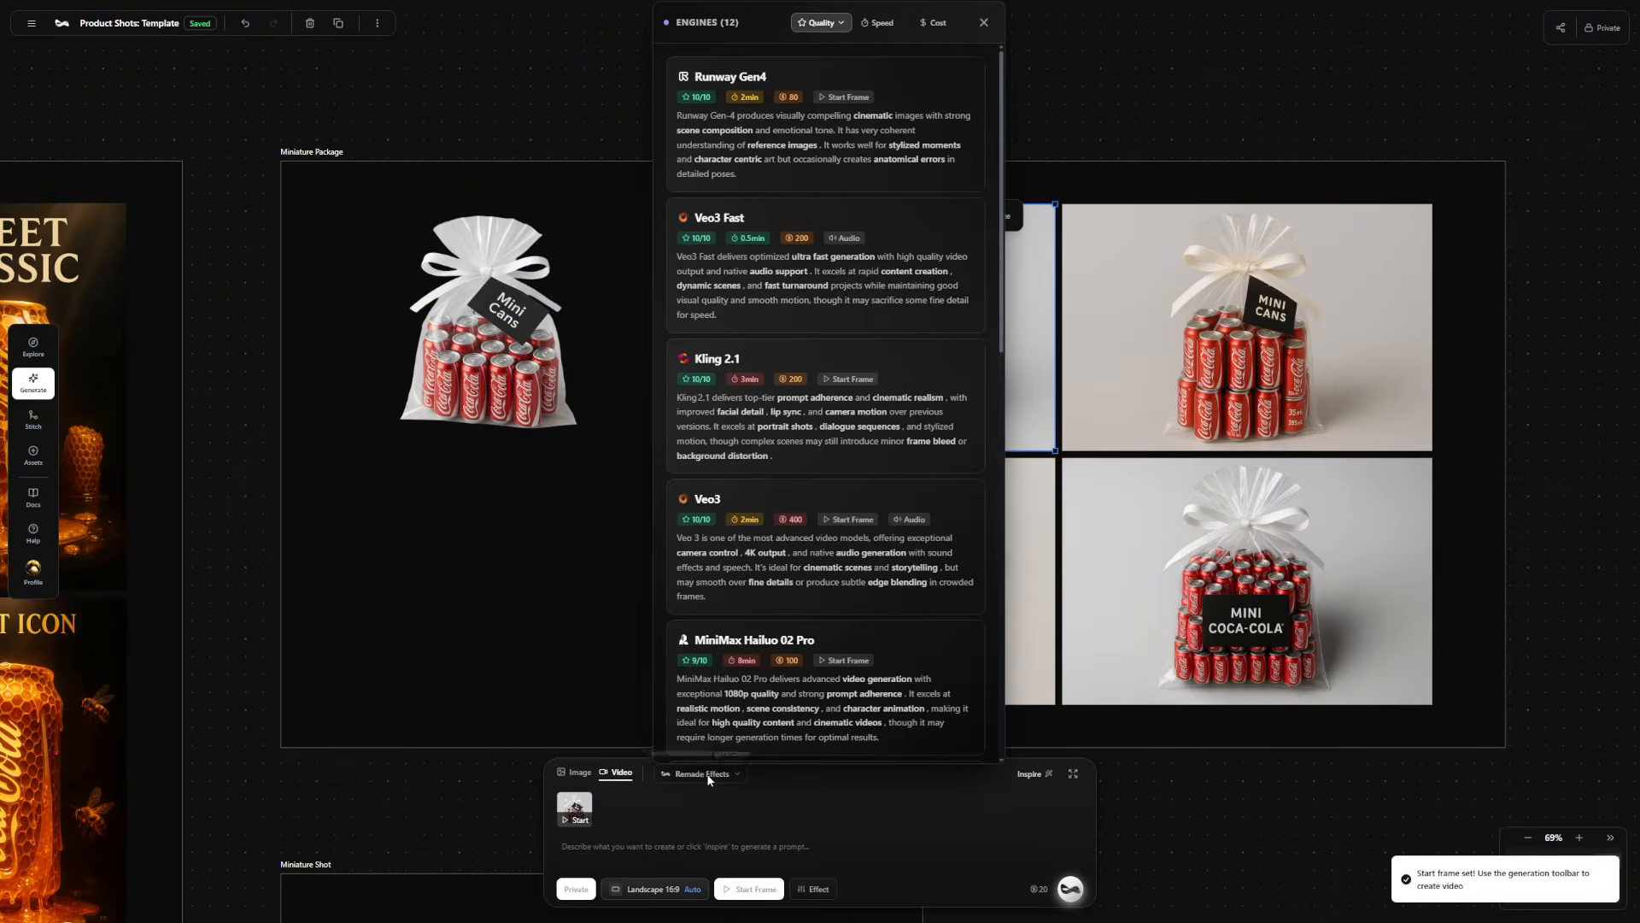
{"action": "scroll", "coordinate": [850, 641], "scroll_direction": "down", "scroll_amount": 6}
{"action": "left_click", "coordinate": [884, 384]}
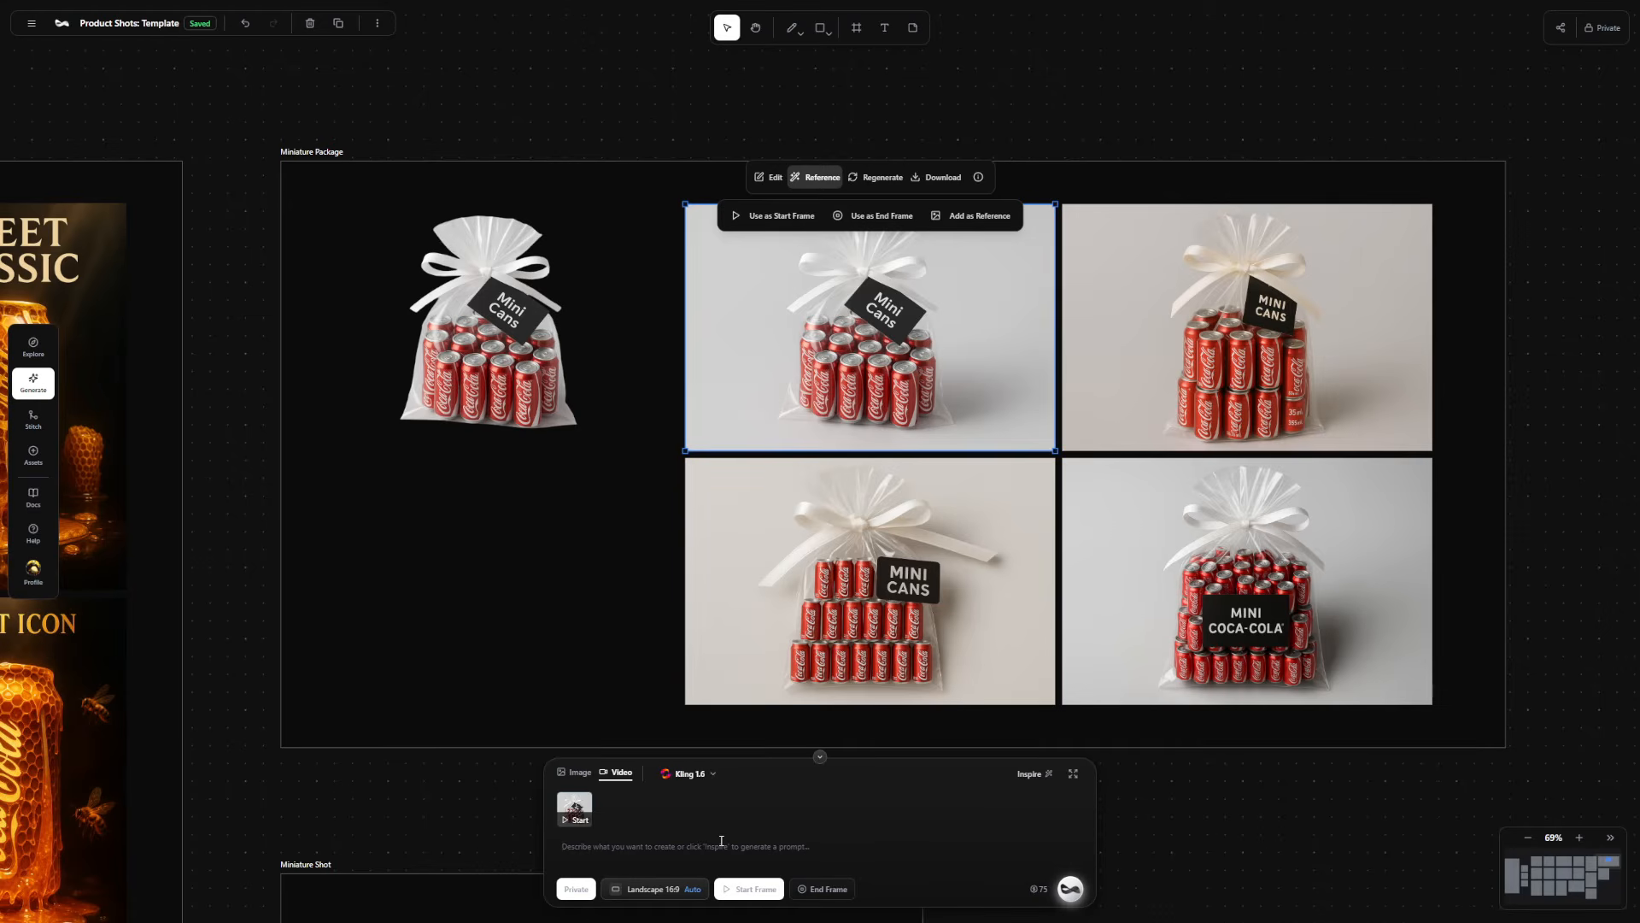
Generate a video with the prompt "A man picks up the bag and walks out of frame".
{"action": "type", "text": "A man picks up"}
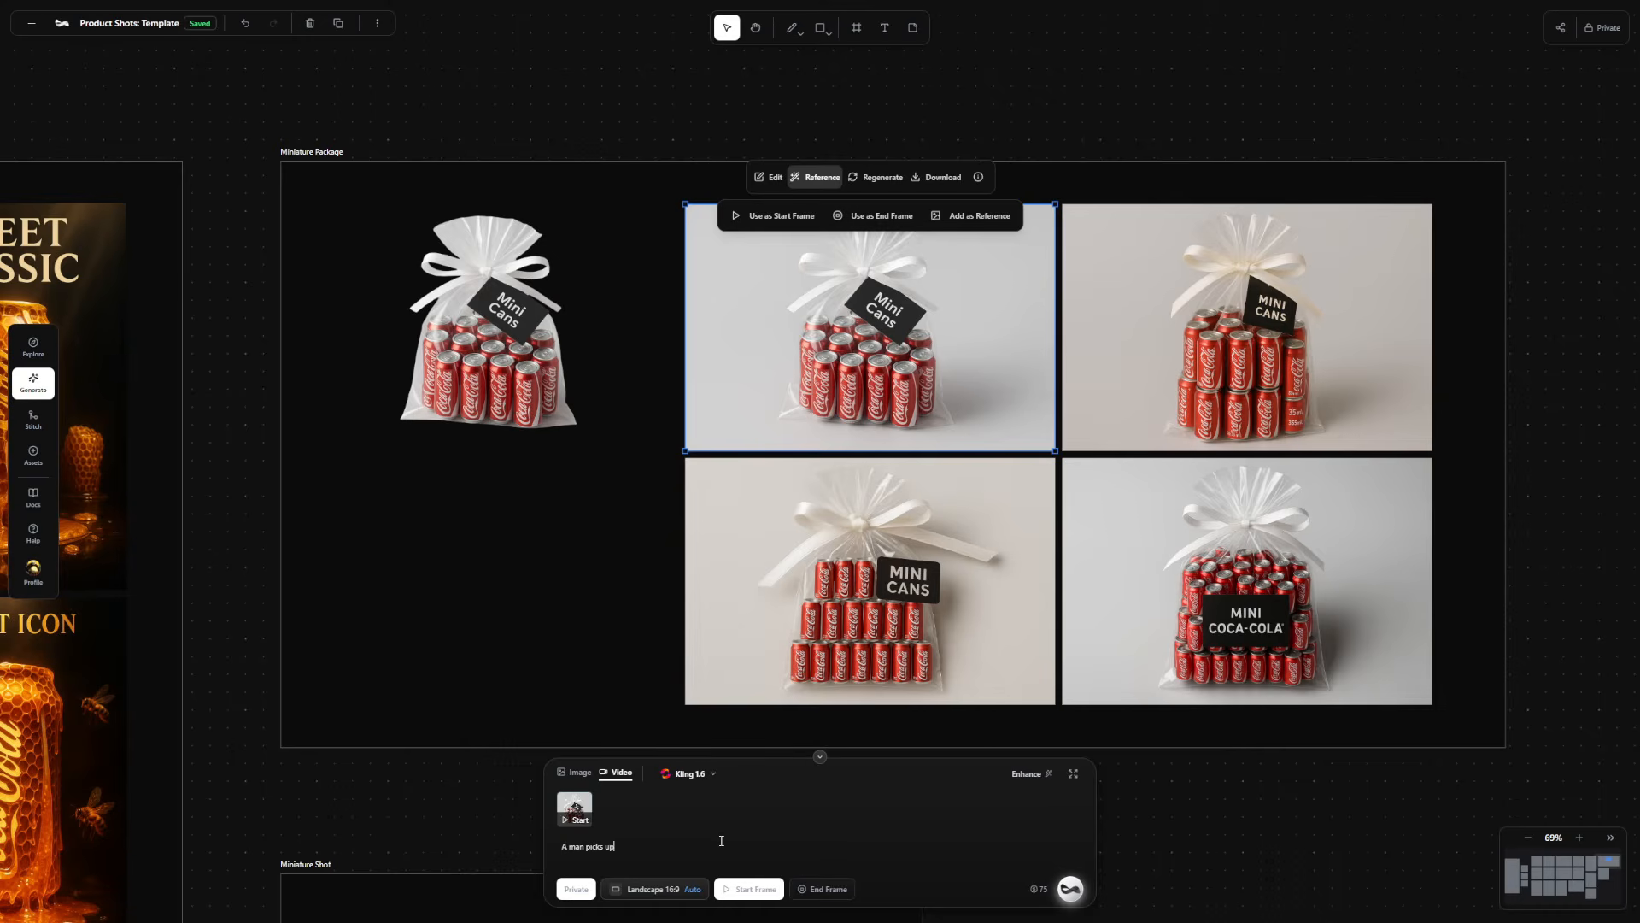
{"action": "type", "text": " the bag and walks out of frame"}
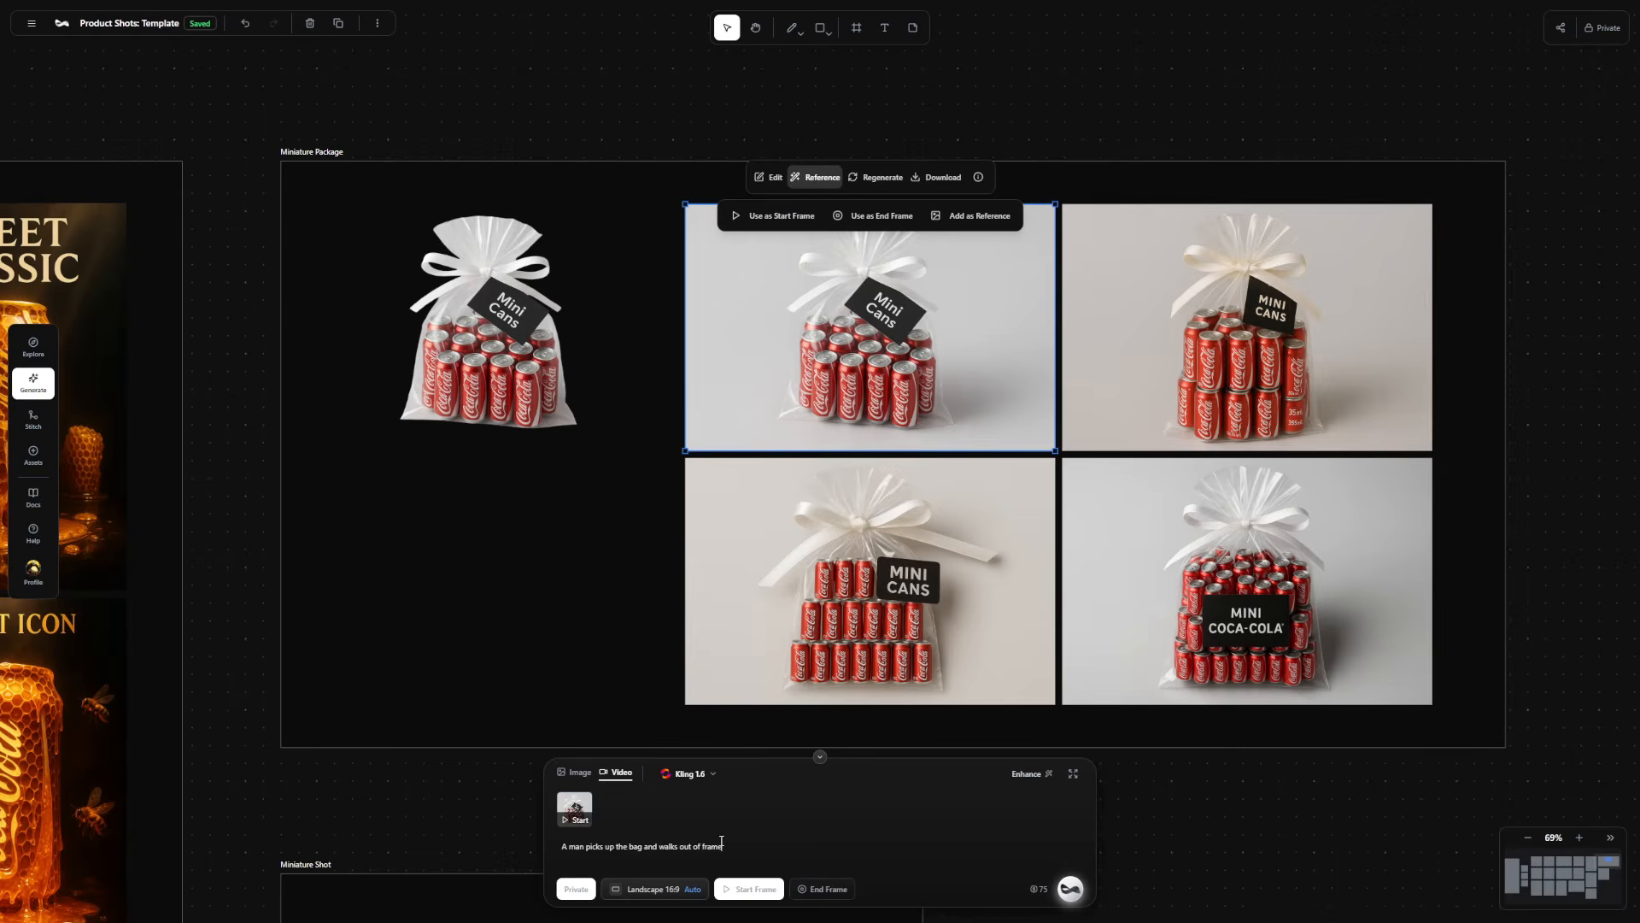
{"action": "left_click", "coordinate": [1070, 889]}
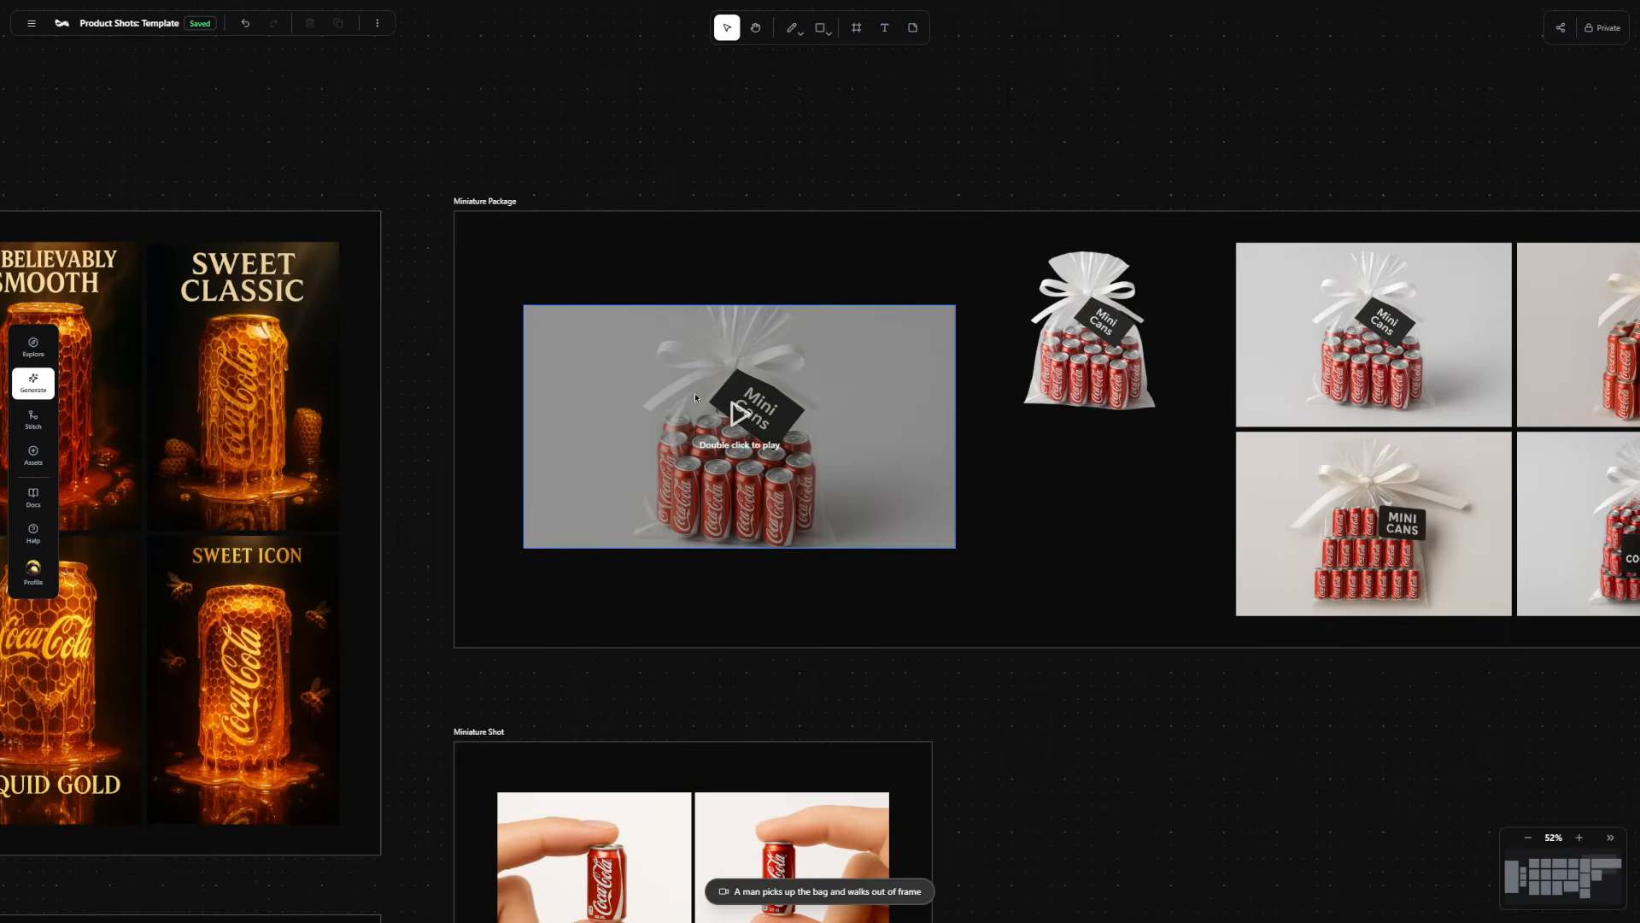
Play the generated Mini Cans video in the Miniature Package frame.
{"action": "scroll", "coordinate": [699, 410], "scroll_direction": "up", "scroll_amount": 5}
{"action": "double_click", "coordinate": [766, 427]}
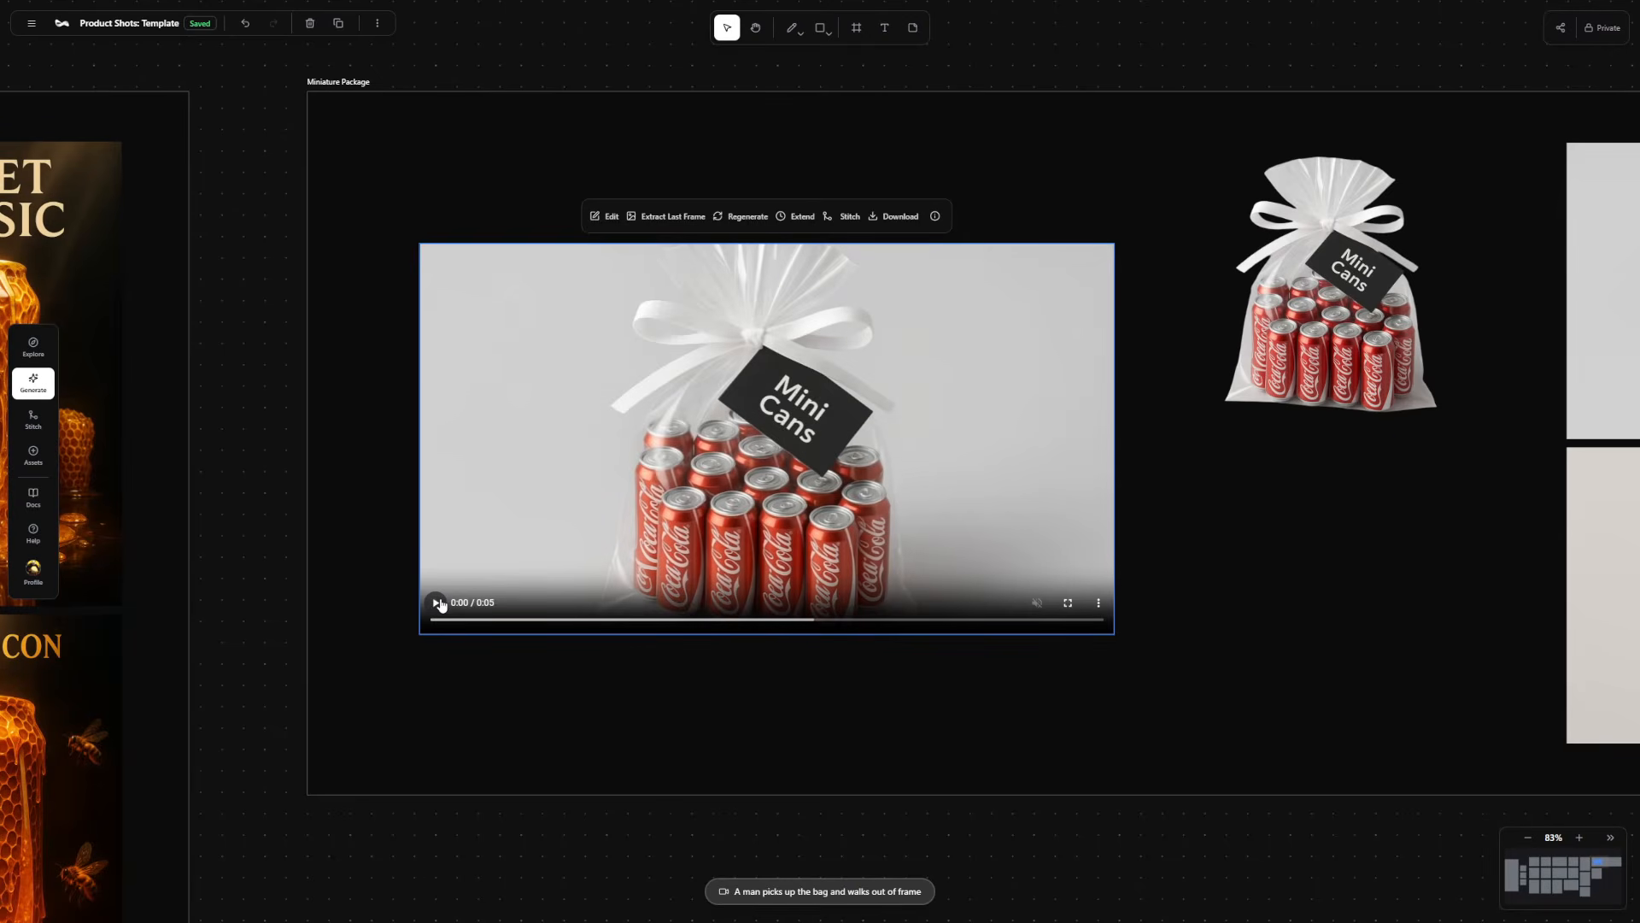
{"action": "scroll", "coordinate": [350, 349], "scroll_direction": "up", "scroll_amount": 1}
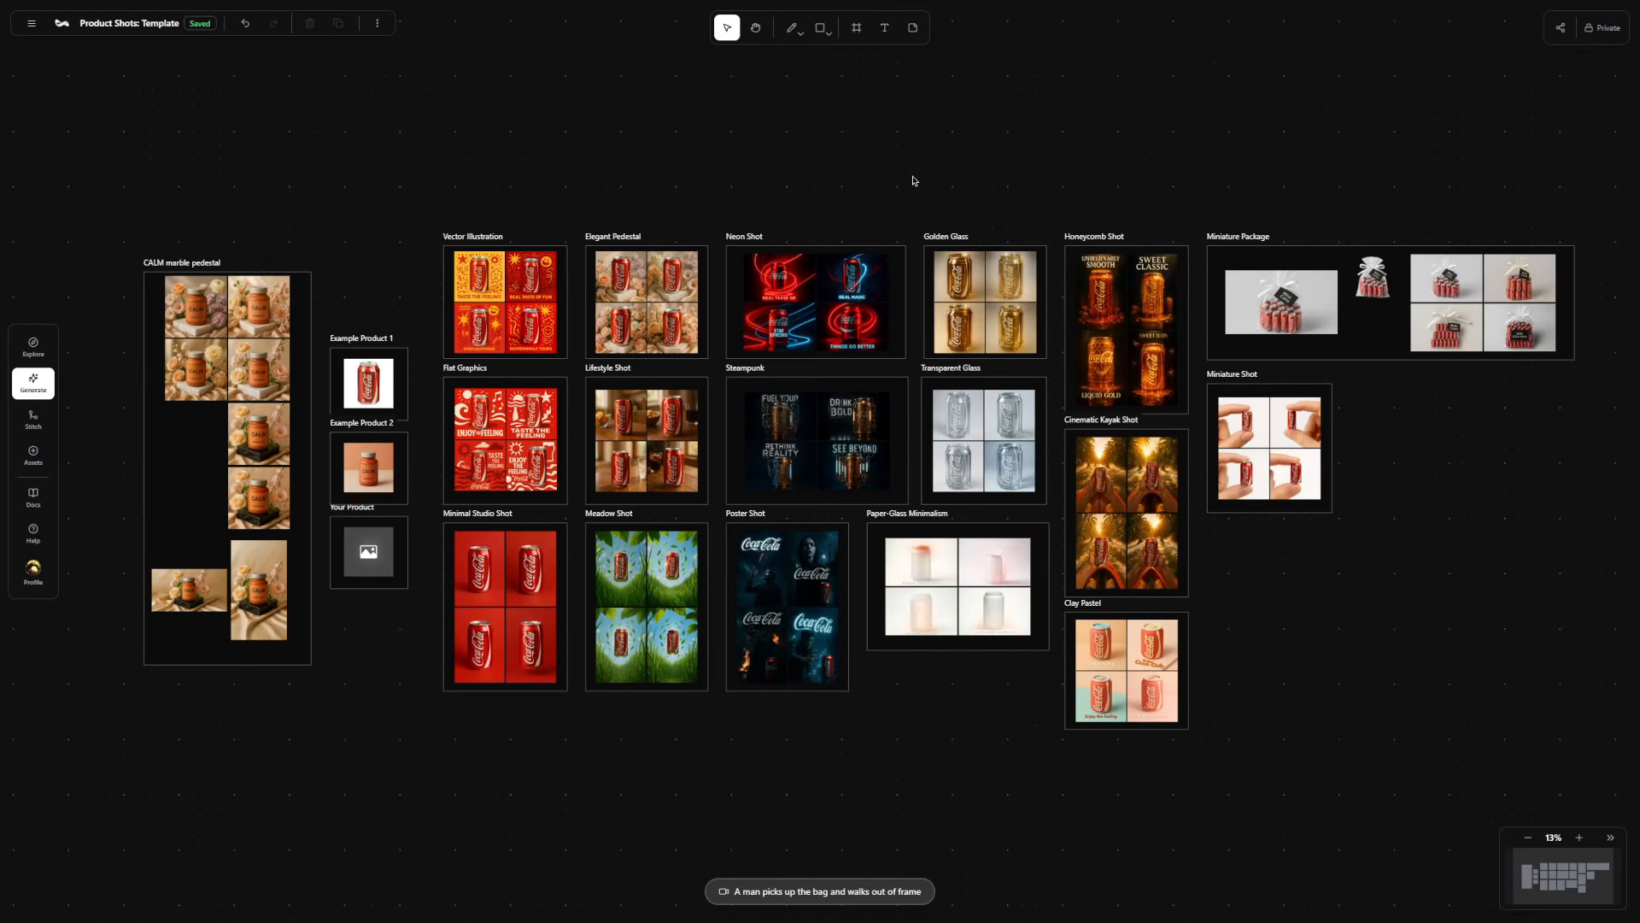
Set the Coca-Cola can image in Example Product 1 as the video start frame.
{"action": "left_click_drag", "start_coordinate": [699, 152], "coordinate": [944, 136]}
{"action": "scroll", "coordinate": [609, 363], "scroll_direction": "up", "scroll_amount": 5}
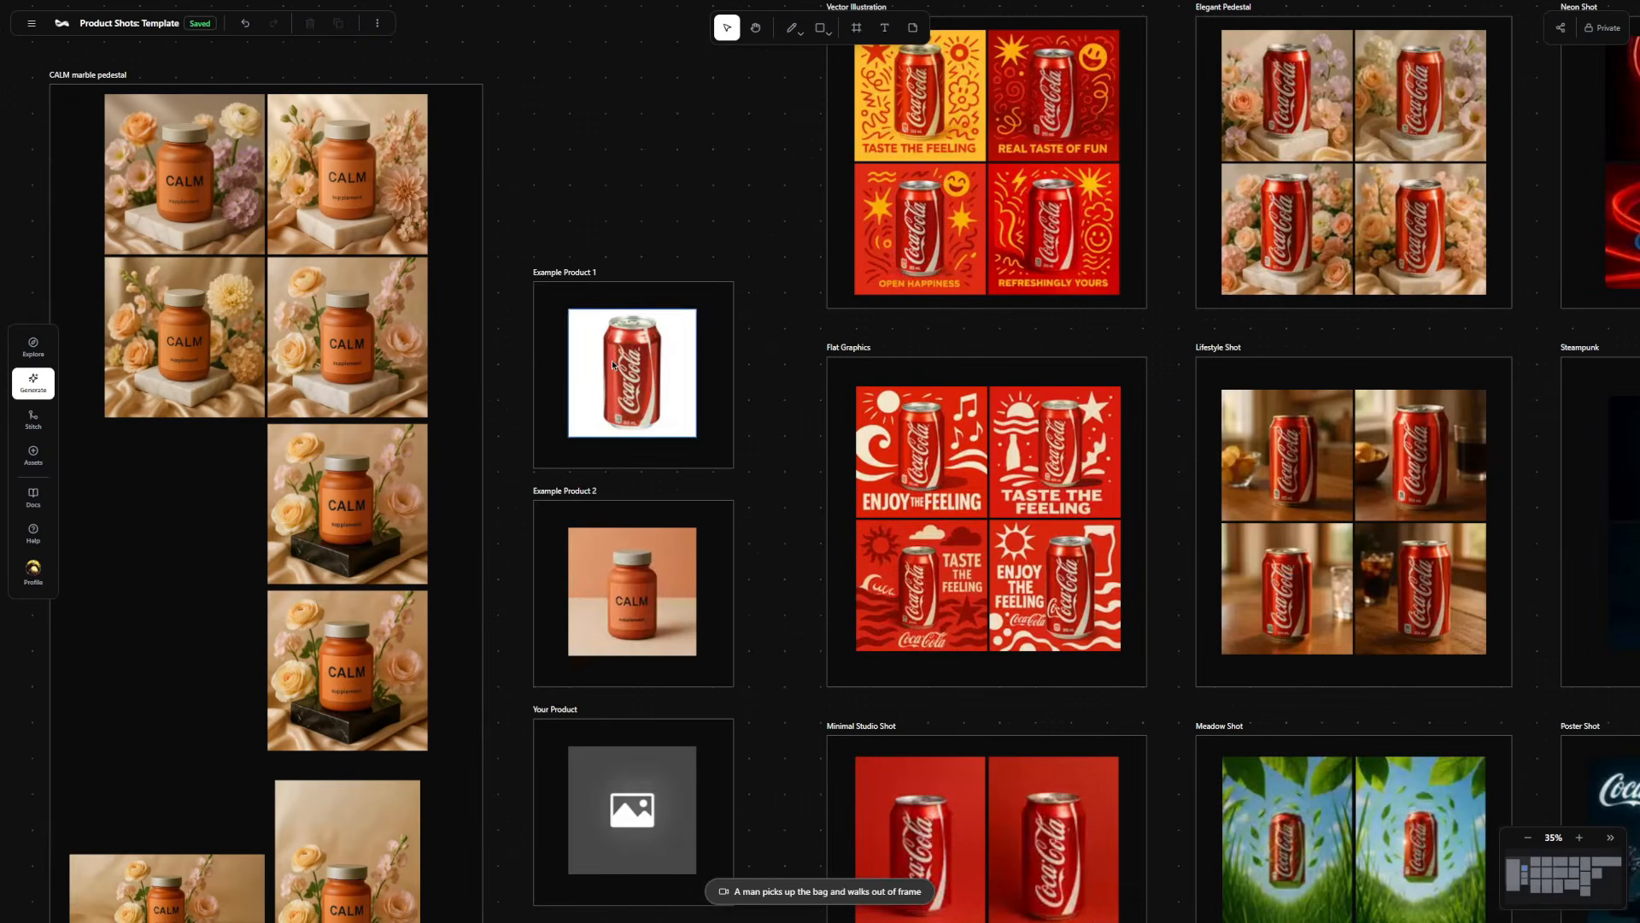
{"action": "left_click", "coordinate": [621, 352]}
{"action": "left_click", "coordinate": [614, 282]}
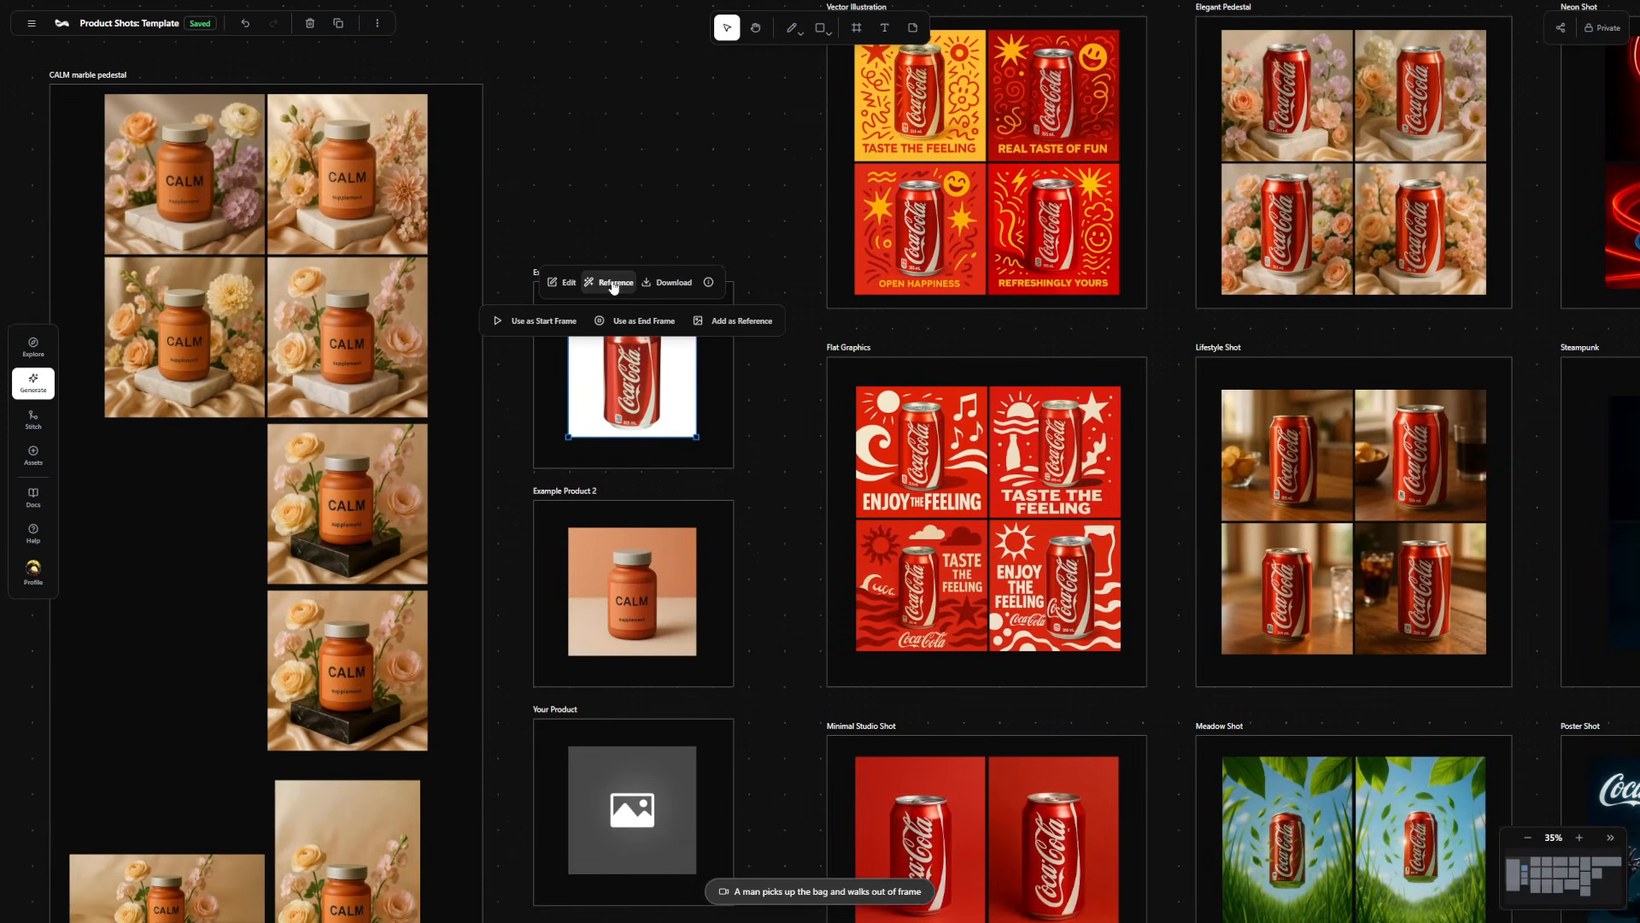
{"action": "left_click", "coordinate": [552, 322]}
Set the "REAL MAGIC" image in the Neon Shot frame as the video end frame.
{"action": "scroll", "coordinate": [969, 268], "scroll_direction": "down", "scroll_amount": 3}
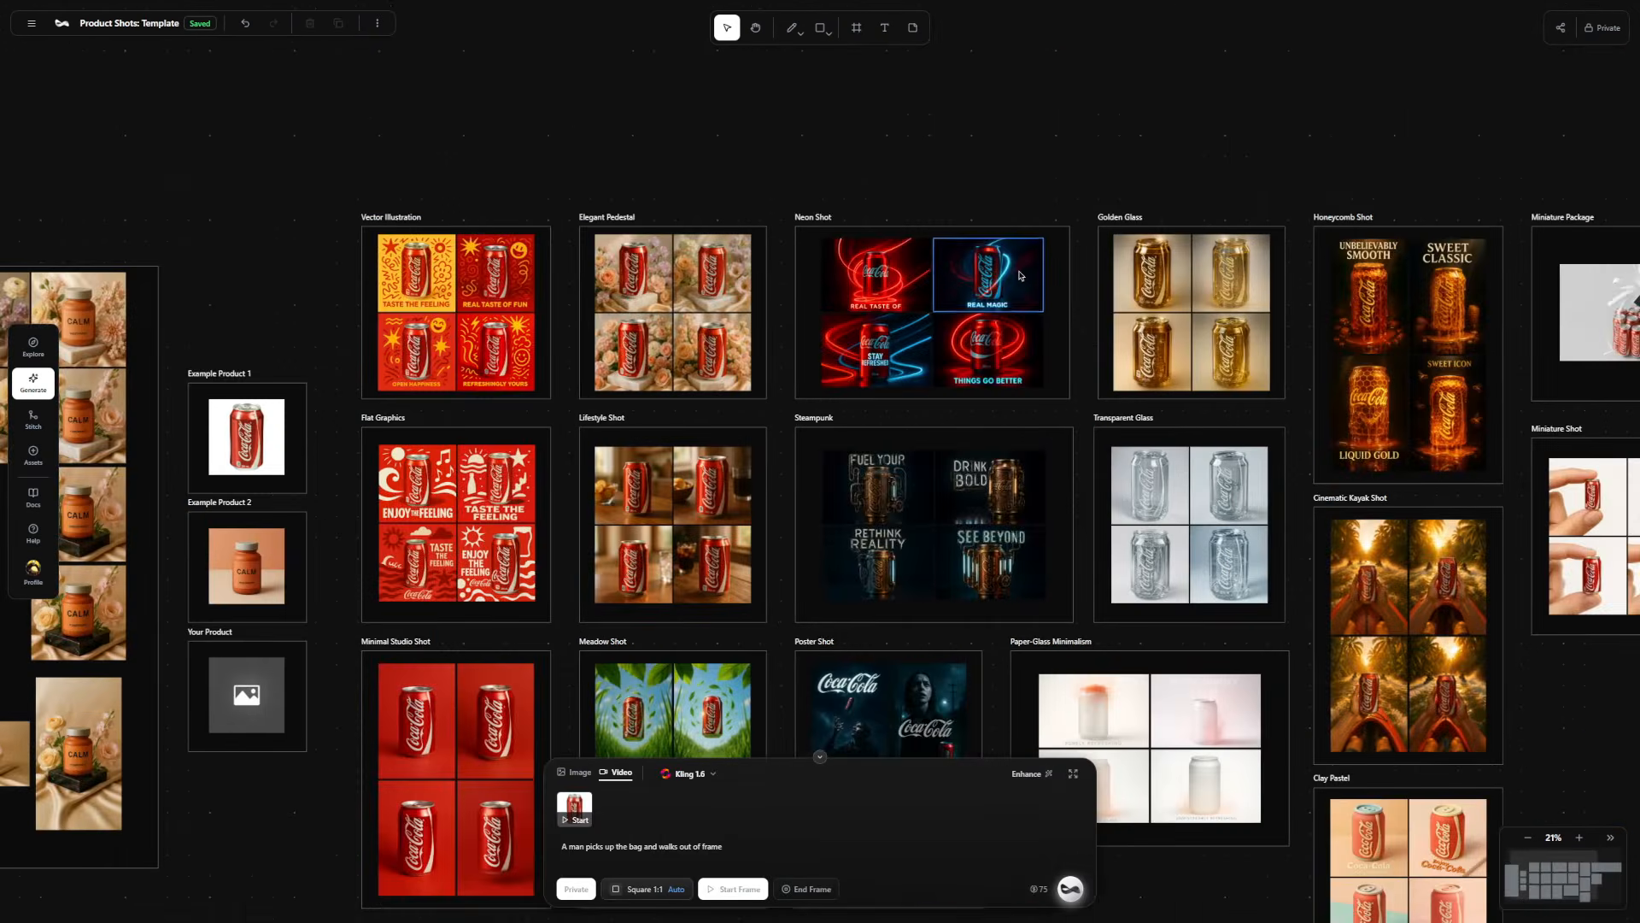
{"action": "scroll", "coordinate": [970, 268], "scroll_direction": "up", "scroll_amount": 5}
{"action": "left_click", "coordinate": [970, 268]}
{"action": "left_click", "coordinate": [917, 171]}
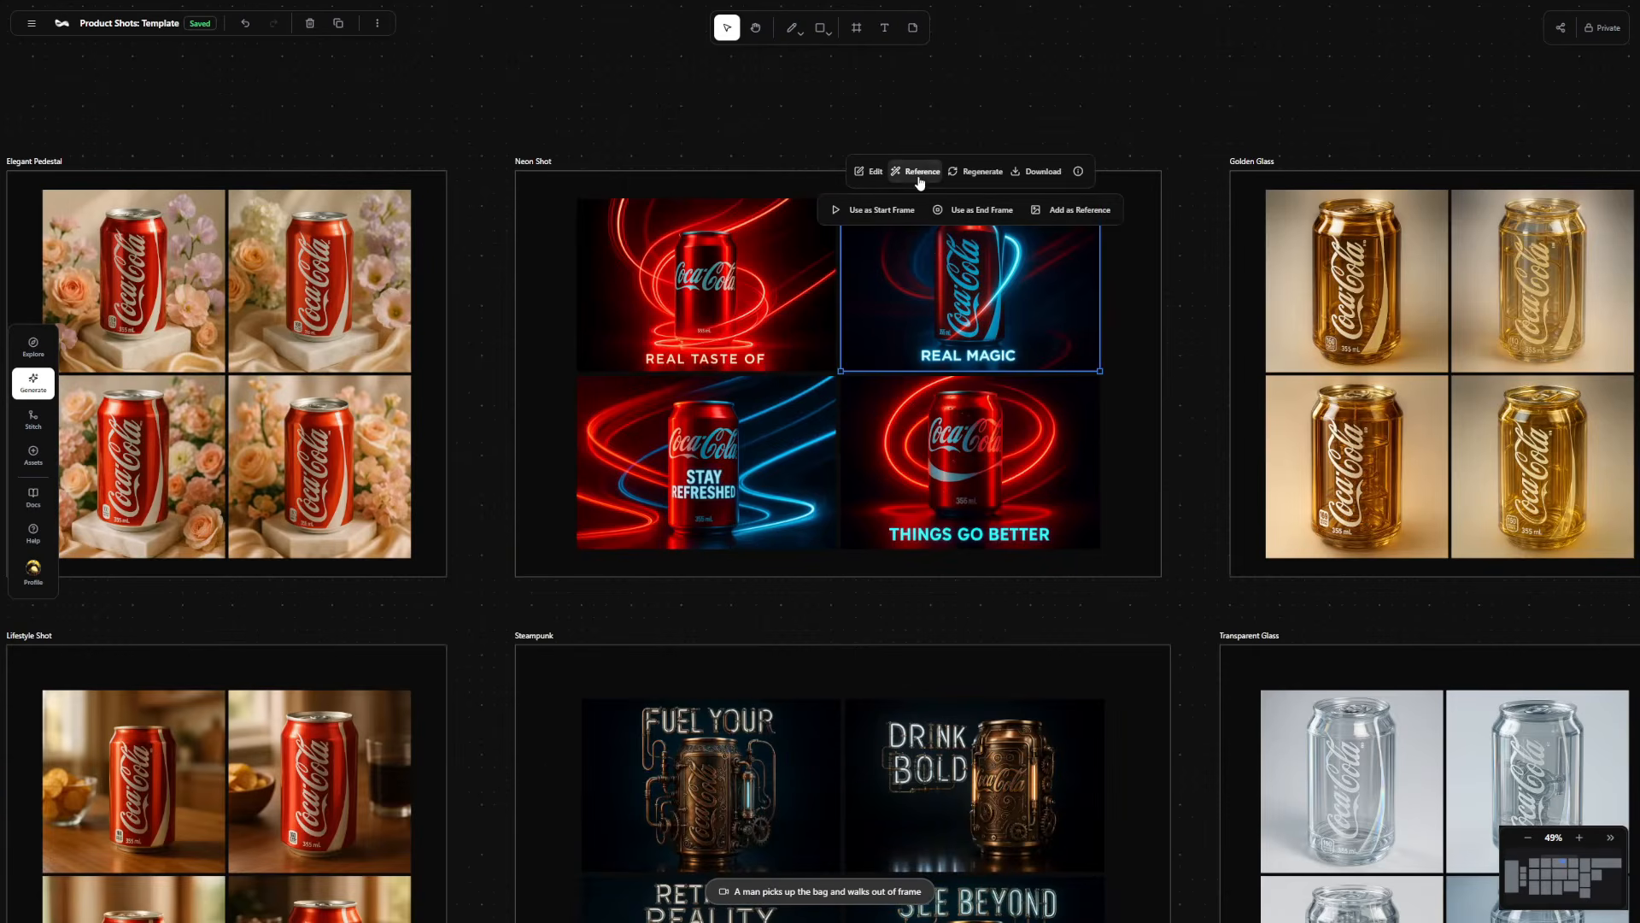
{"action": "left_click", "coordinate": [978, 210]}
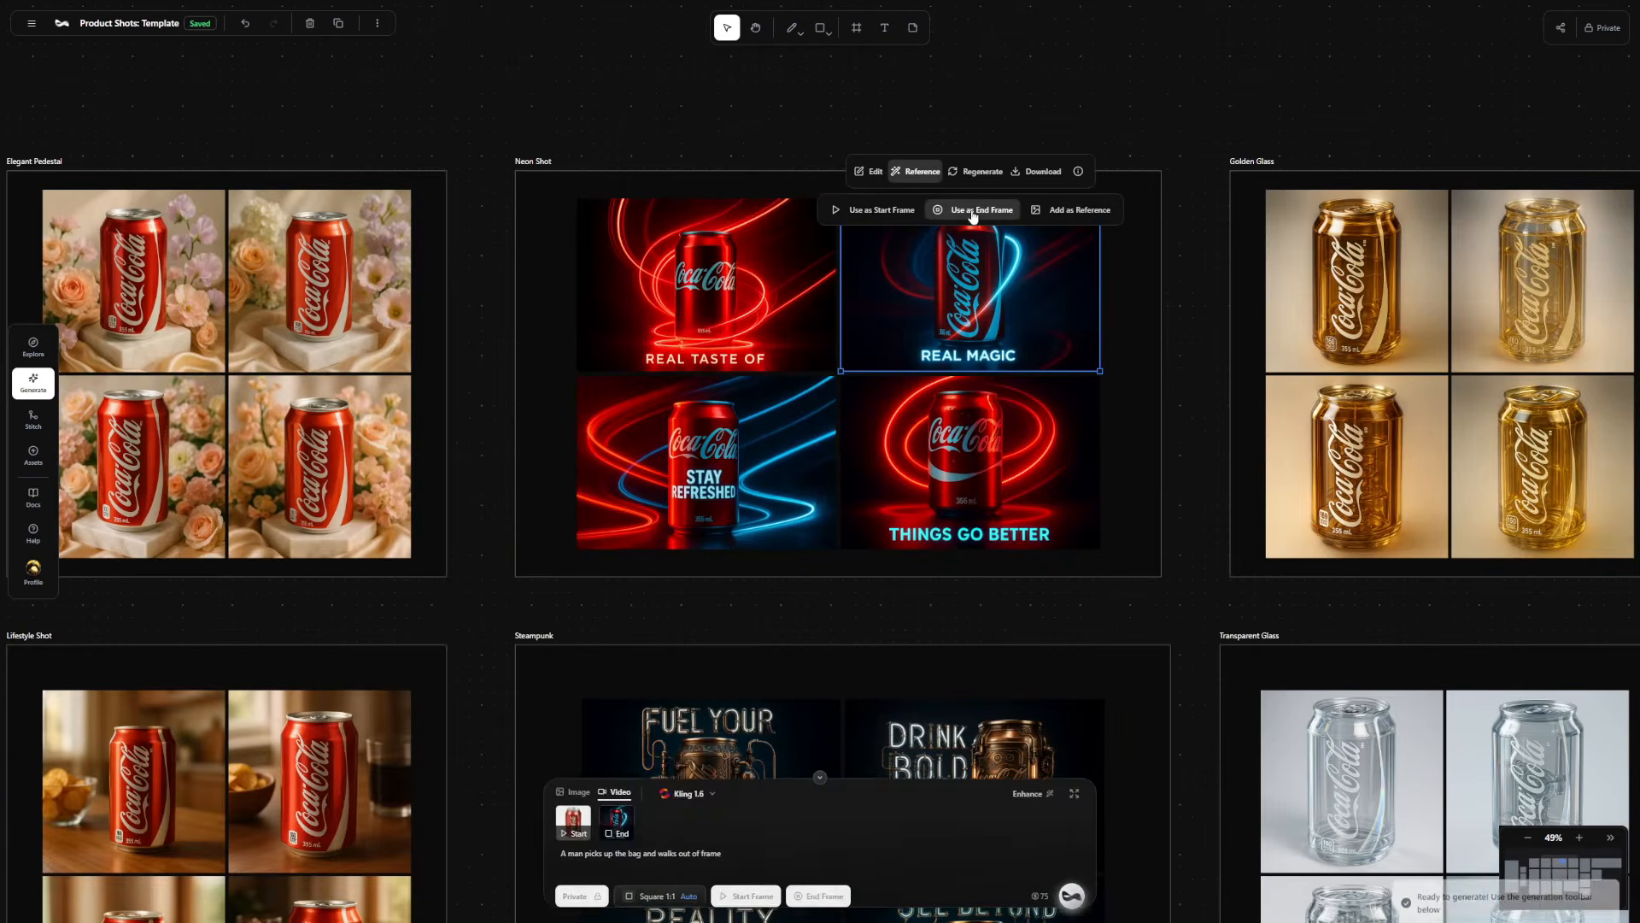
{"action": "left_click", "coordinate": [673, 135]}
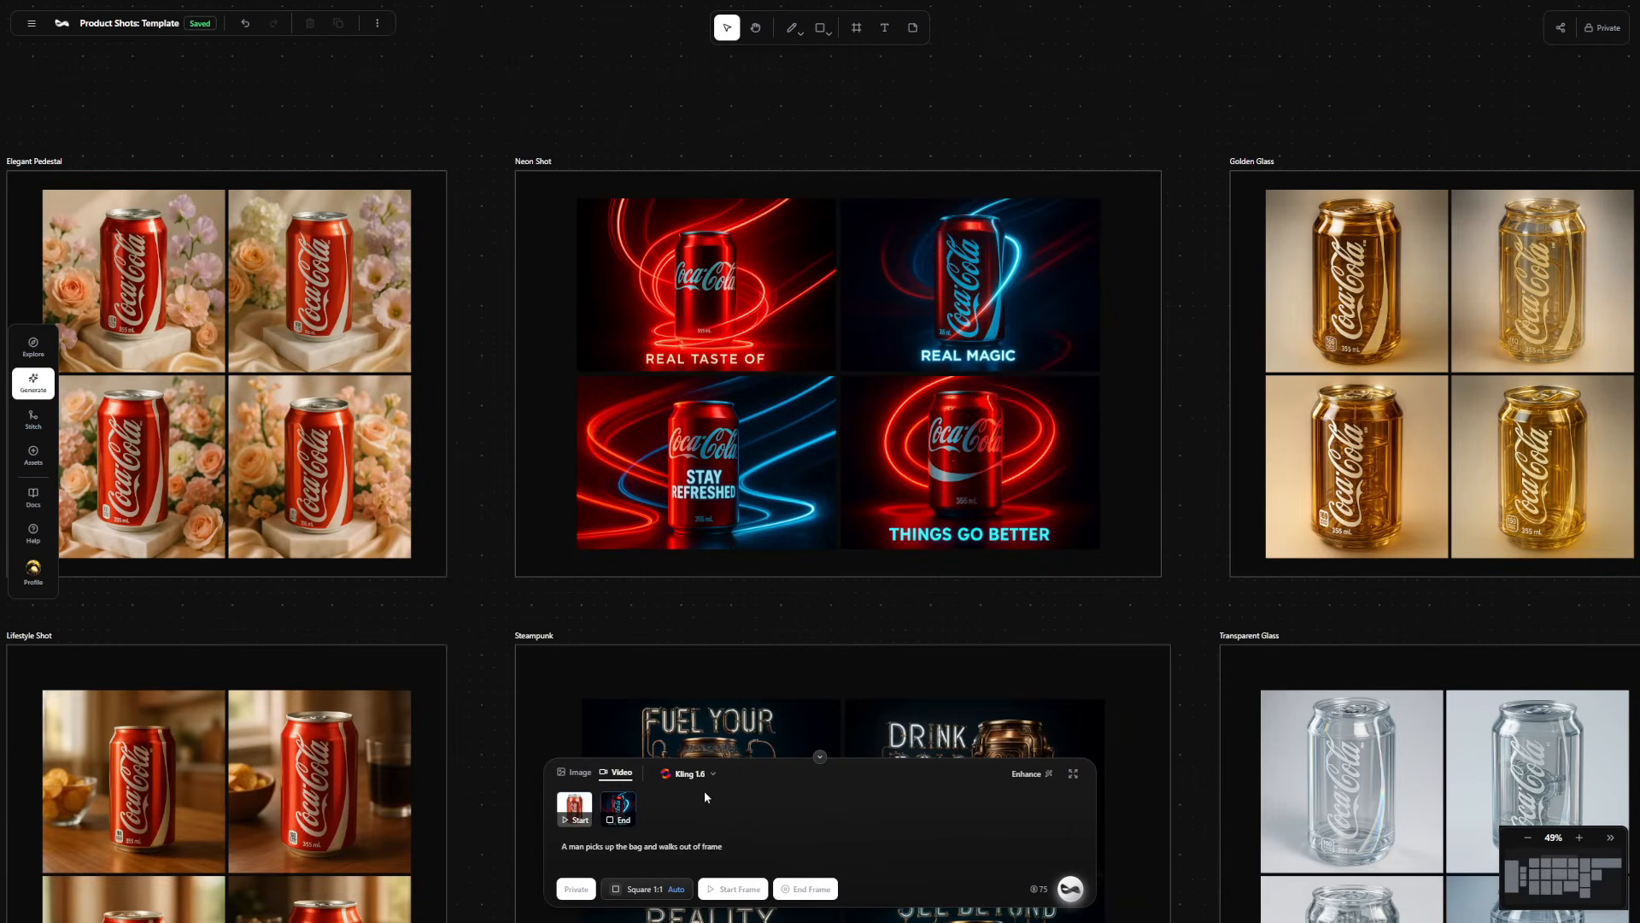
Generate a video from the start and end frames with the prompt "Smooth cinematic product ad, with the lines of light slowly swirling".
{"action": "triple_click", "coordinate": [687, 845]}
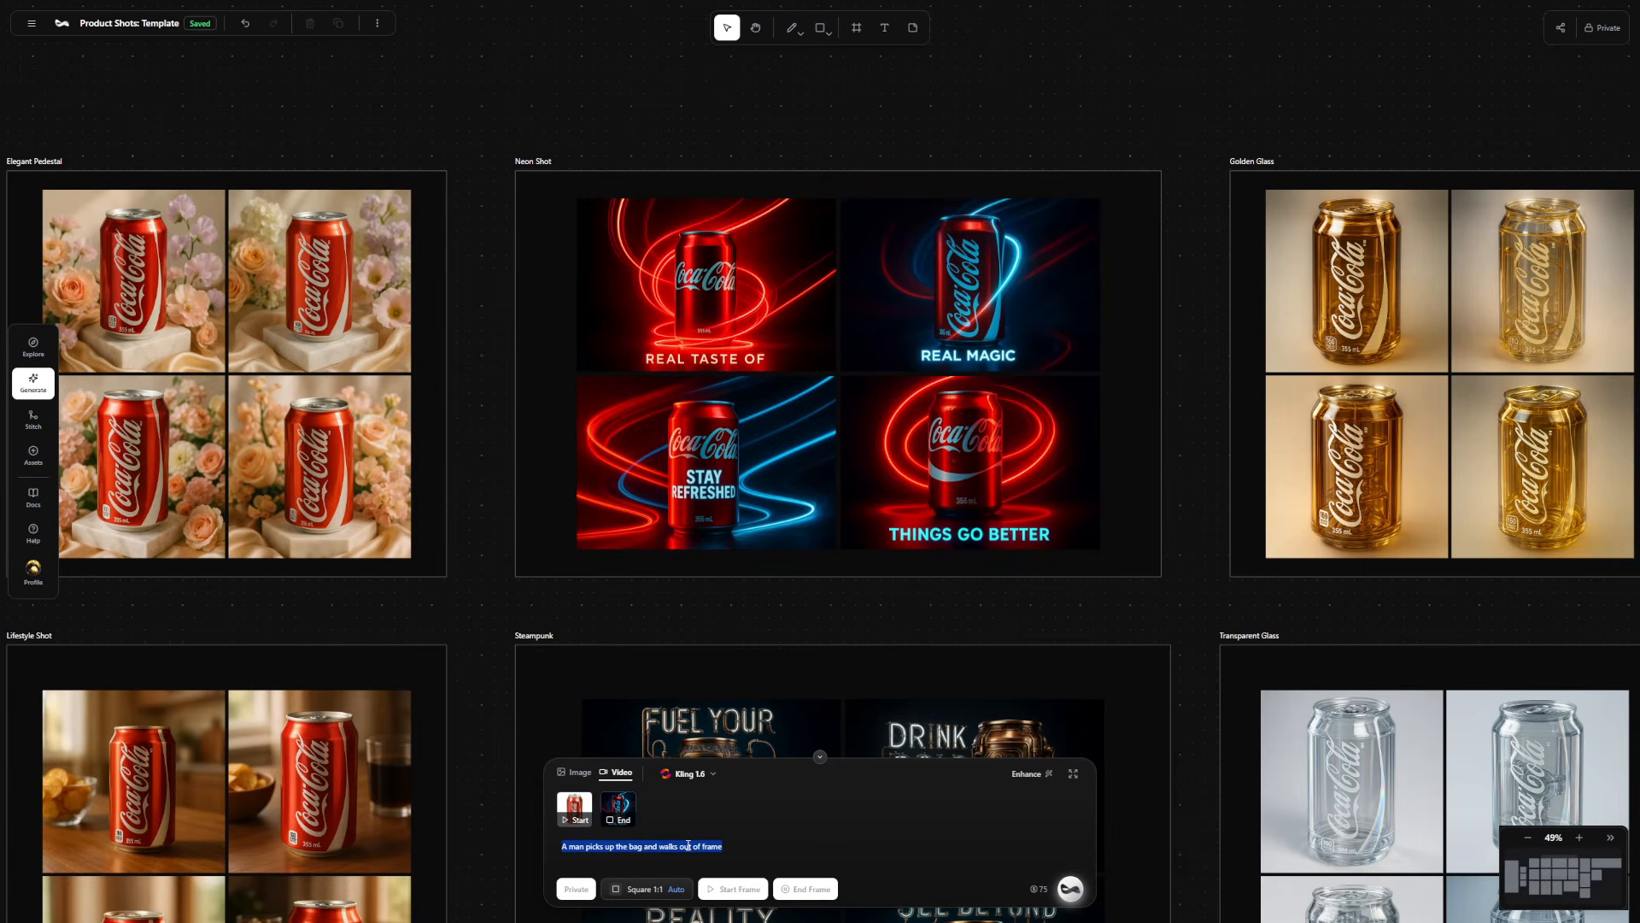
{"action": "type", "text": "Sm"}
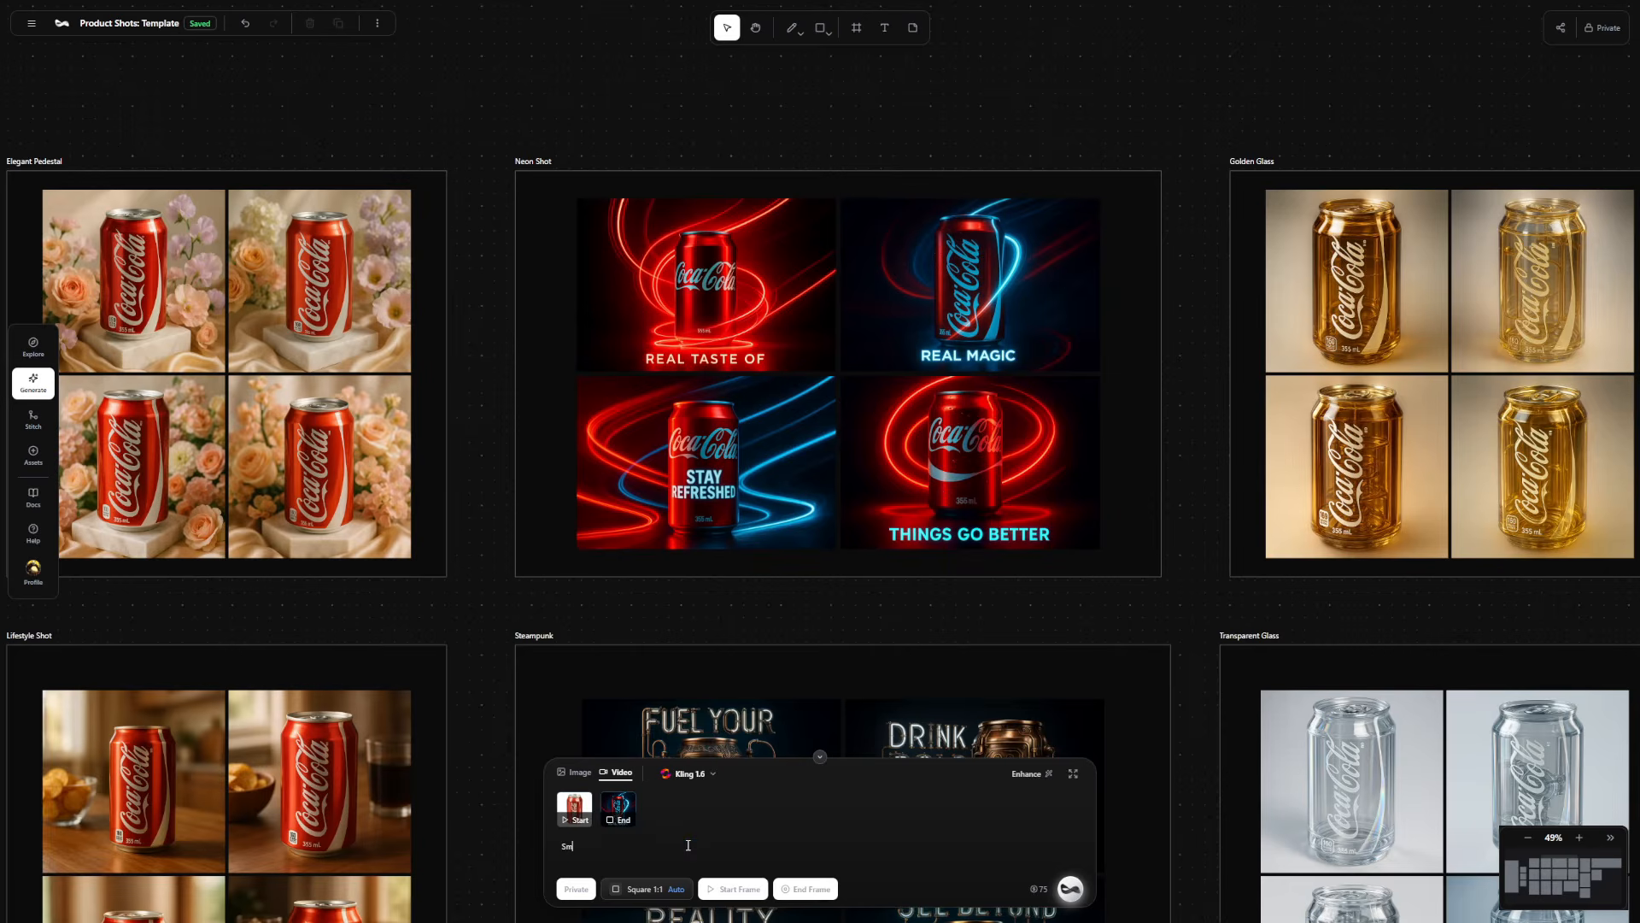
{"action": "type", "text": "ooth cinematic product ad, with the lines of light slowly swirling"}
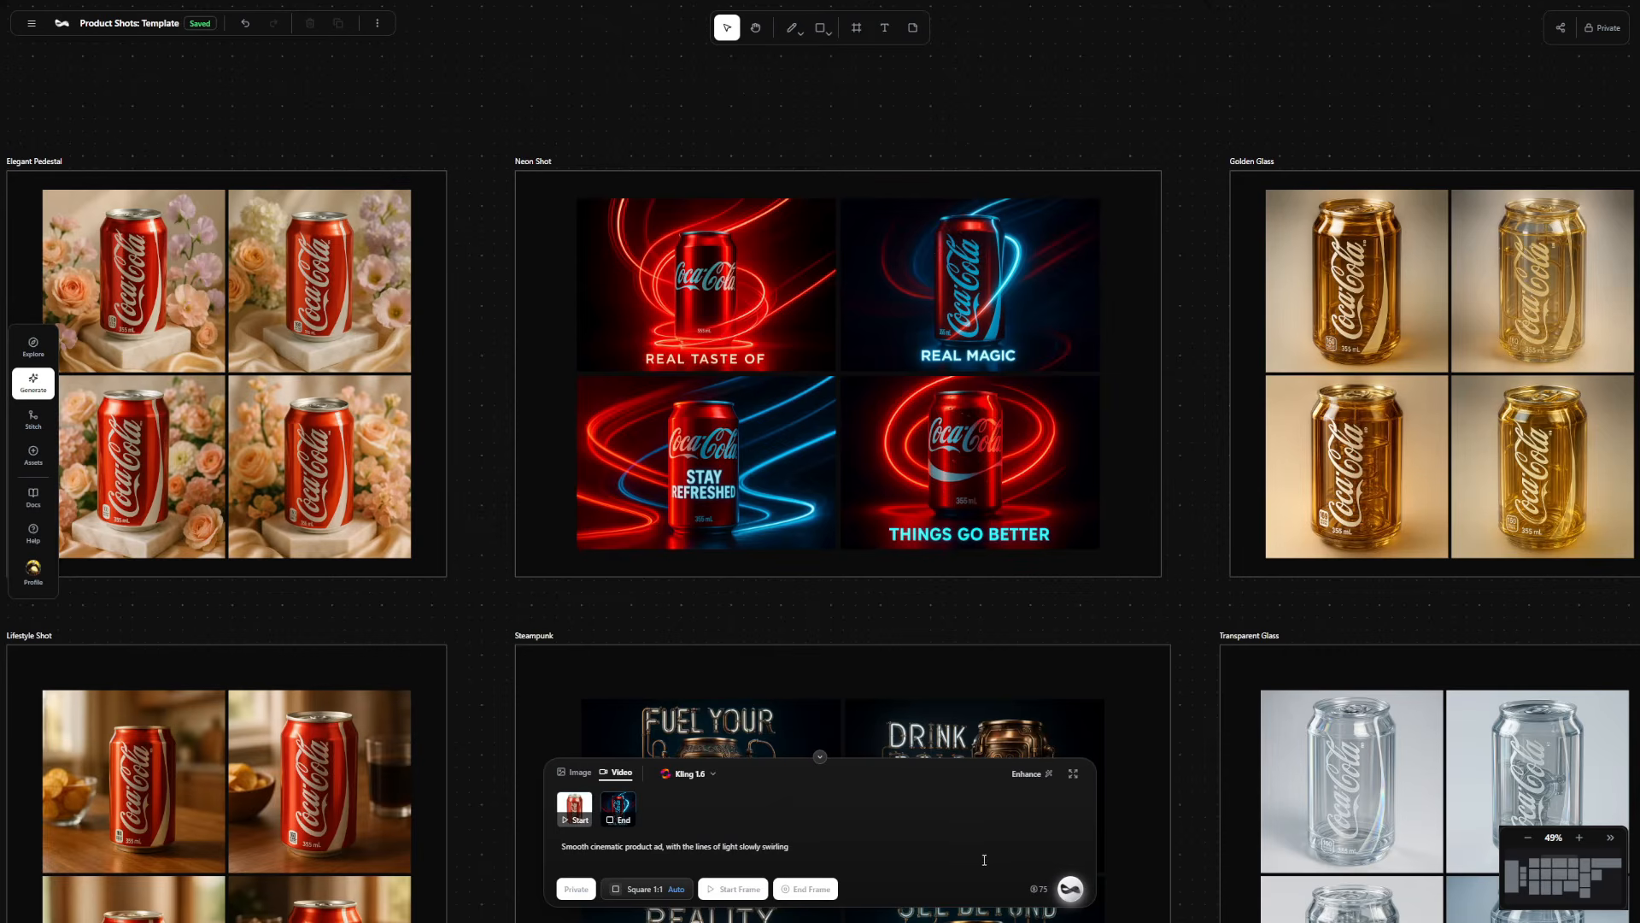
{"action": "left_click", "coordinate": [1070, 888]}
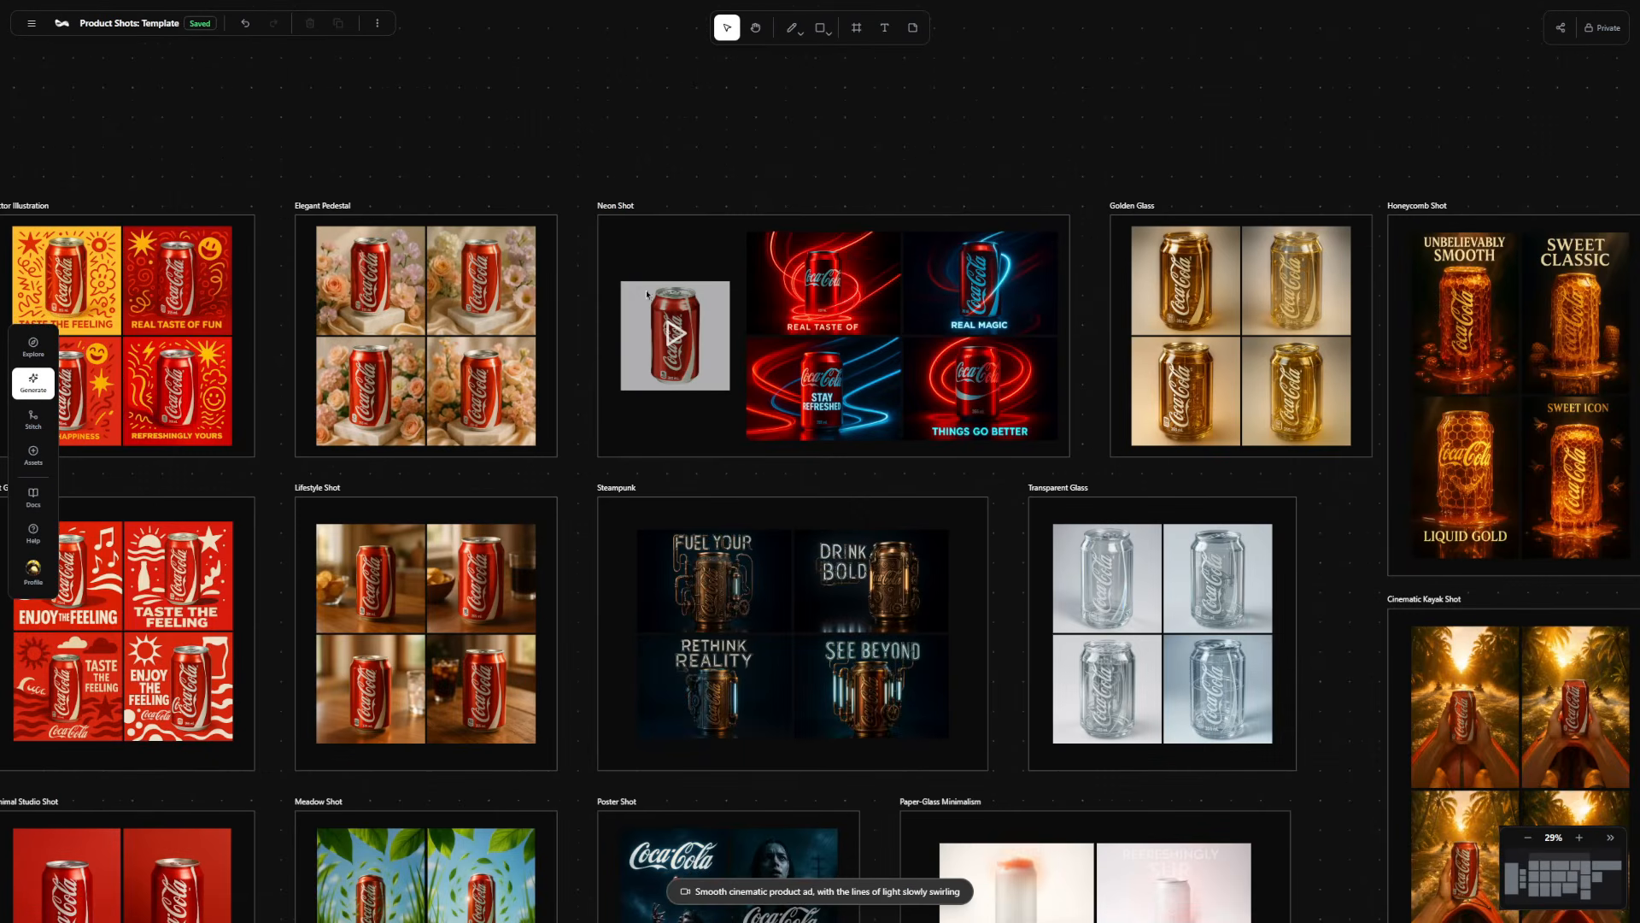
Play the generated can transition video in the Neon Shot frame.
{"action": "scroll", "coordinate": [647, 321], "scroll_direction": "up", "scroll_amount": 5}
{"action": "double_click", "coordinate": [647, 323]}
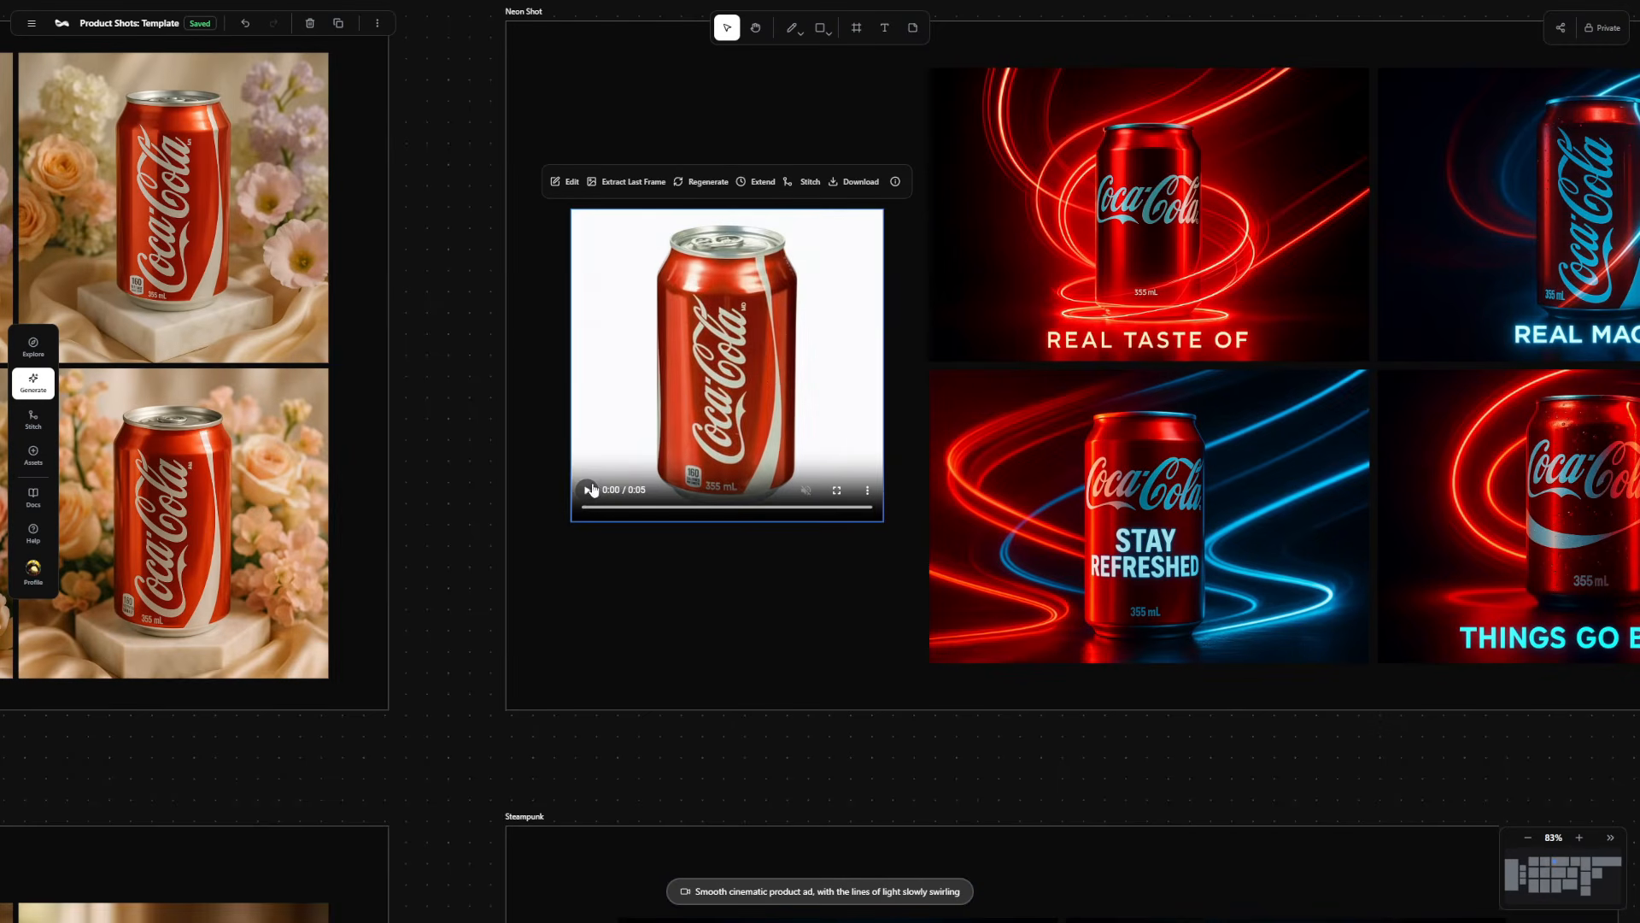
{"action": "left_click", "coordinate": [589, 489]}
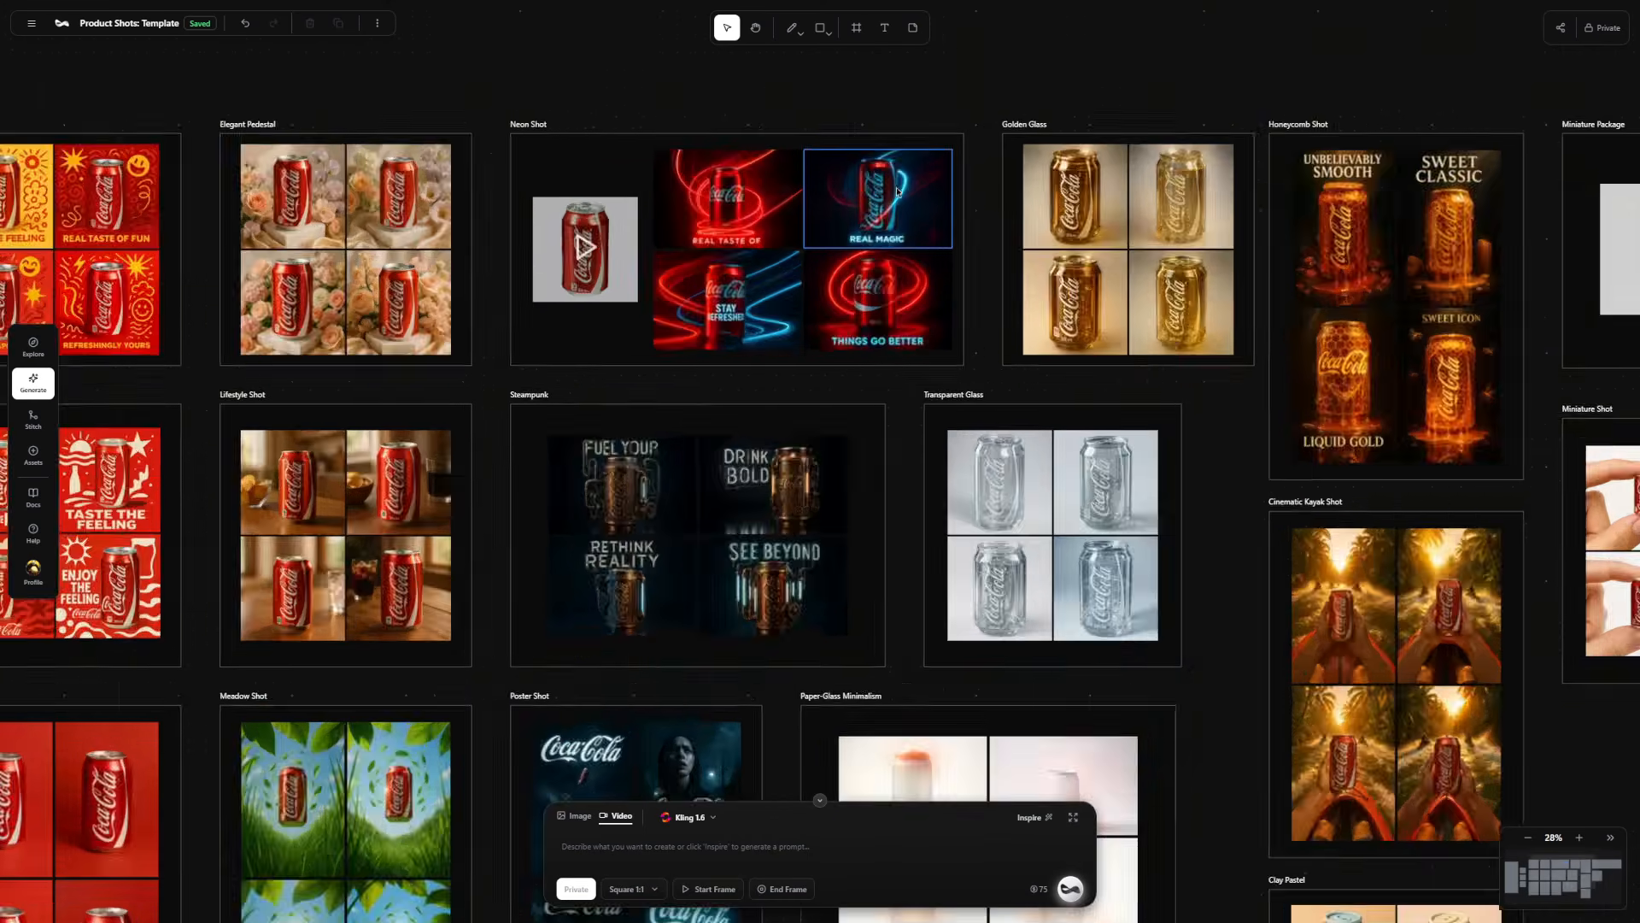
Set the "REAL MAGIC" image in the Neon Shot frame as the video start frame.
{"action": "scroll", "coordinate": [893, 175], "scroll_direction": "up", "scroll_amount": 5}
{"action": "left_click", "coordinate": [893, 179]}
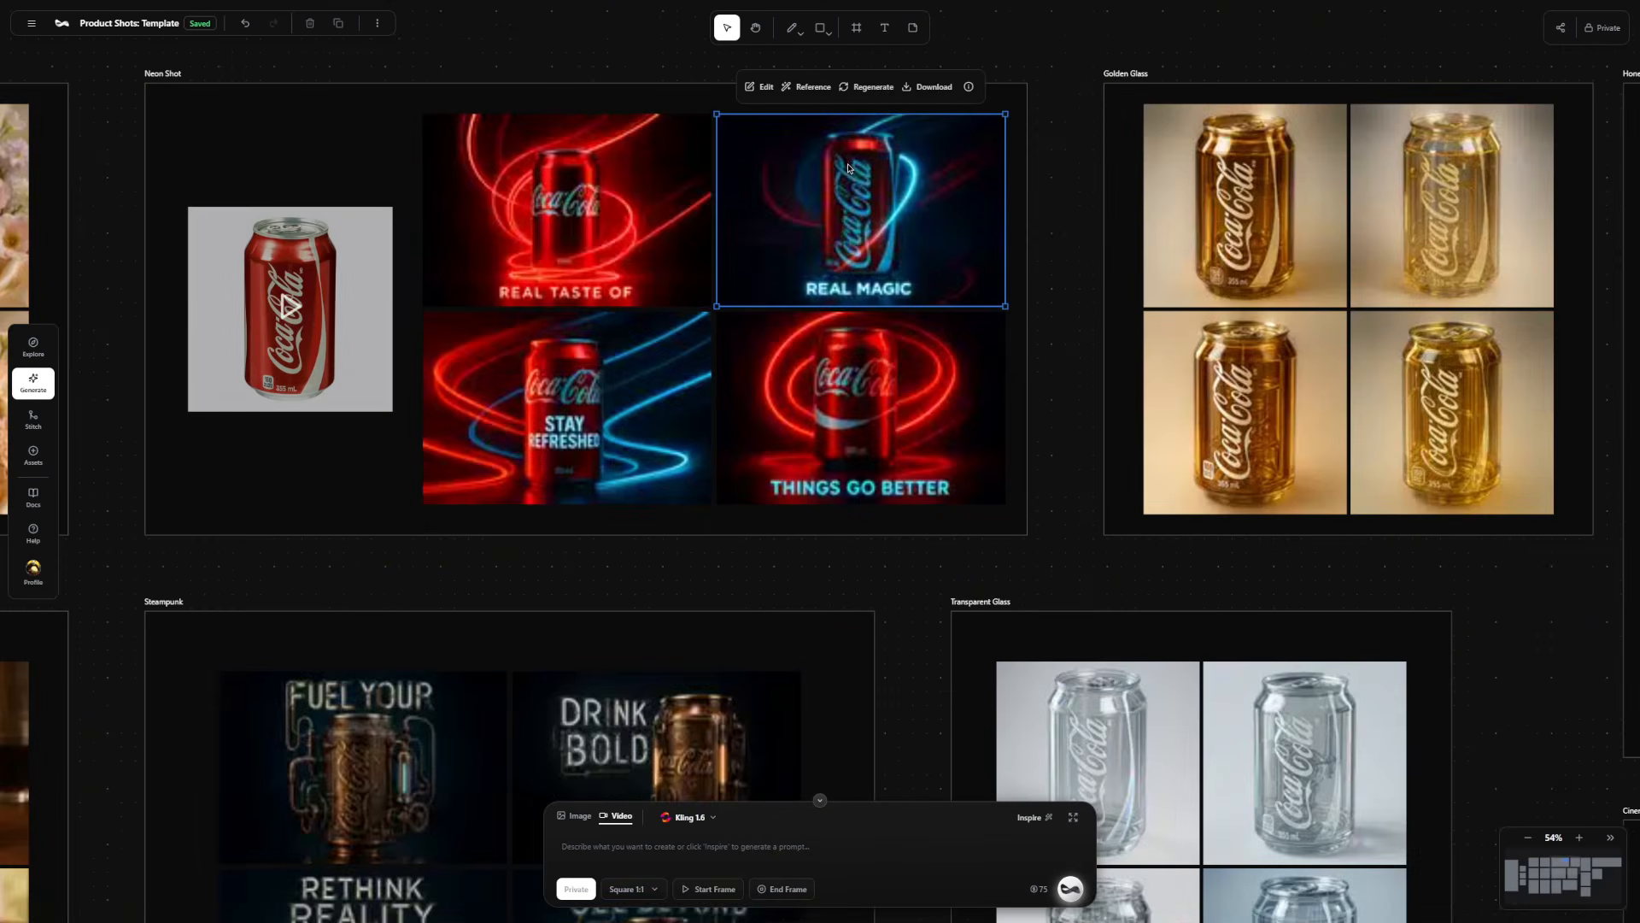
{"action": "left_click", "coordinate": [811, 89]}
{"action": "left_click", "coordinate": [769, 126]}
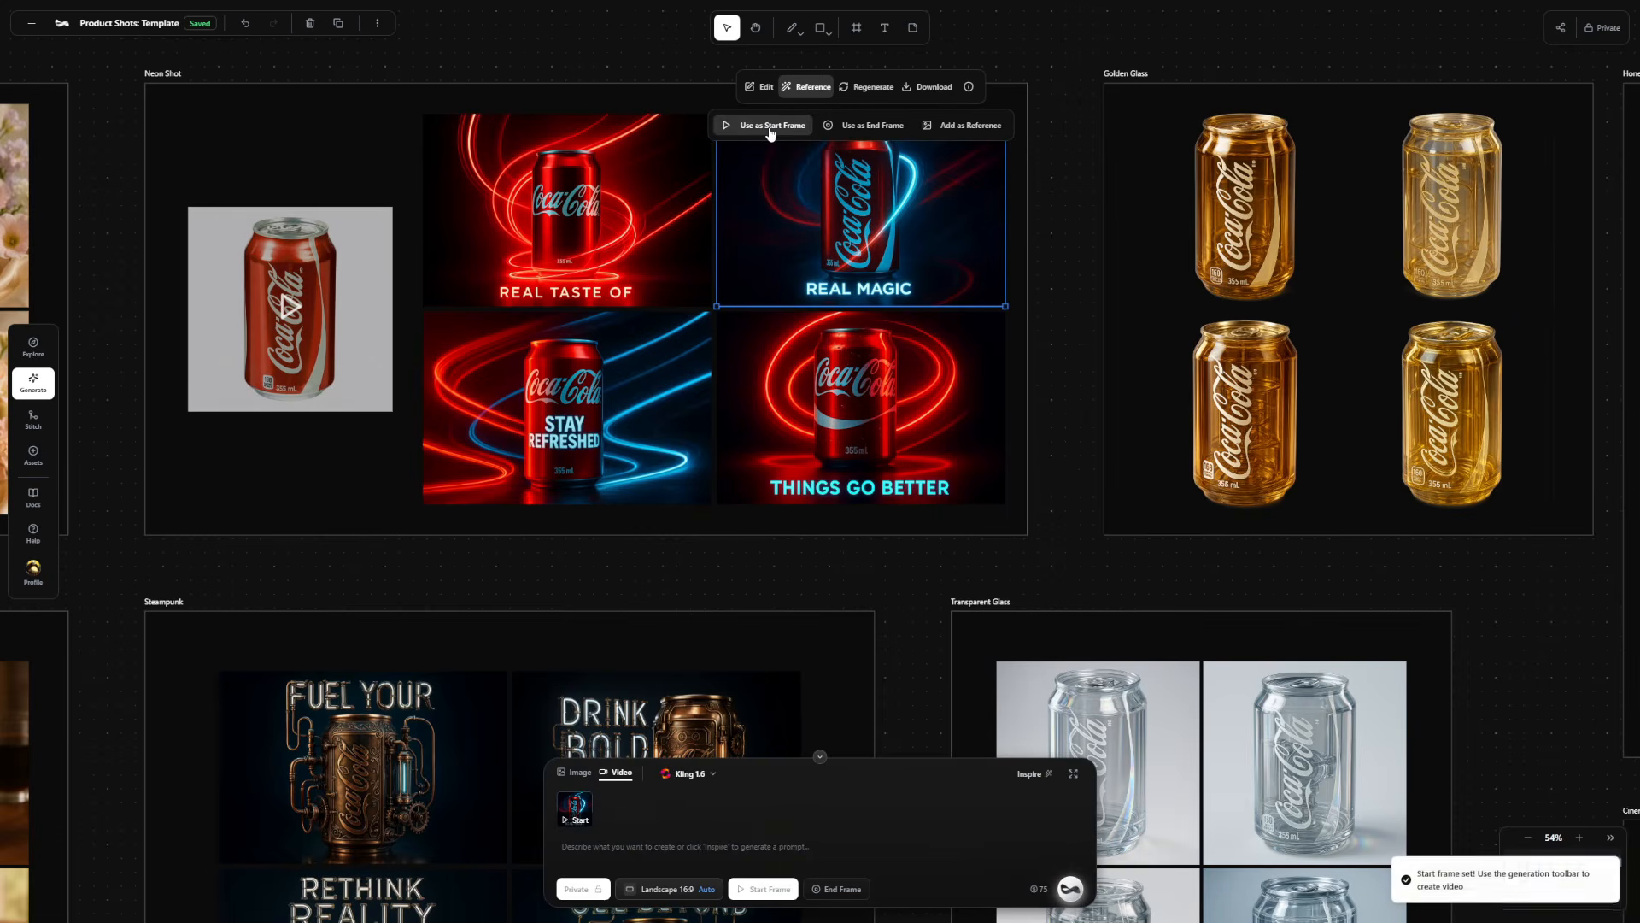
Generate a Kling 2.1 video with the prompt "Smooth cinematic product ad, with the lines of light slowly swirling".
{"action": "left_click", "coordinate": [712, 774]}
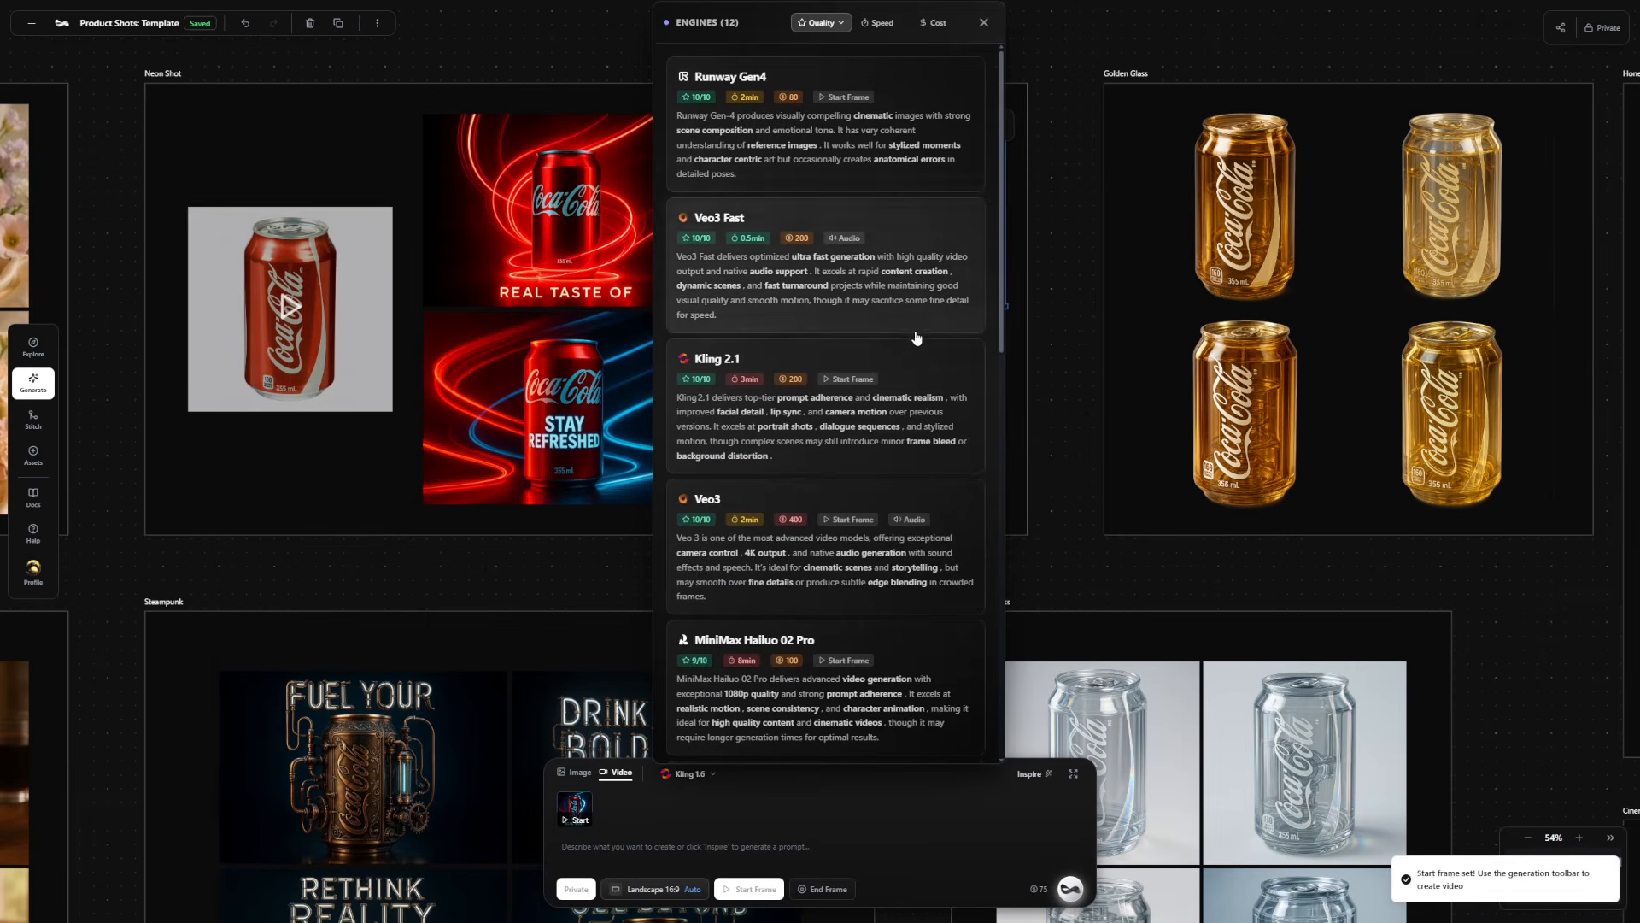
{"action": "left_click", "coordinate": [882, 371]}
{"action": "left_click", "coordinate": [694, 852]}
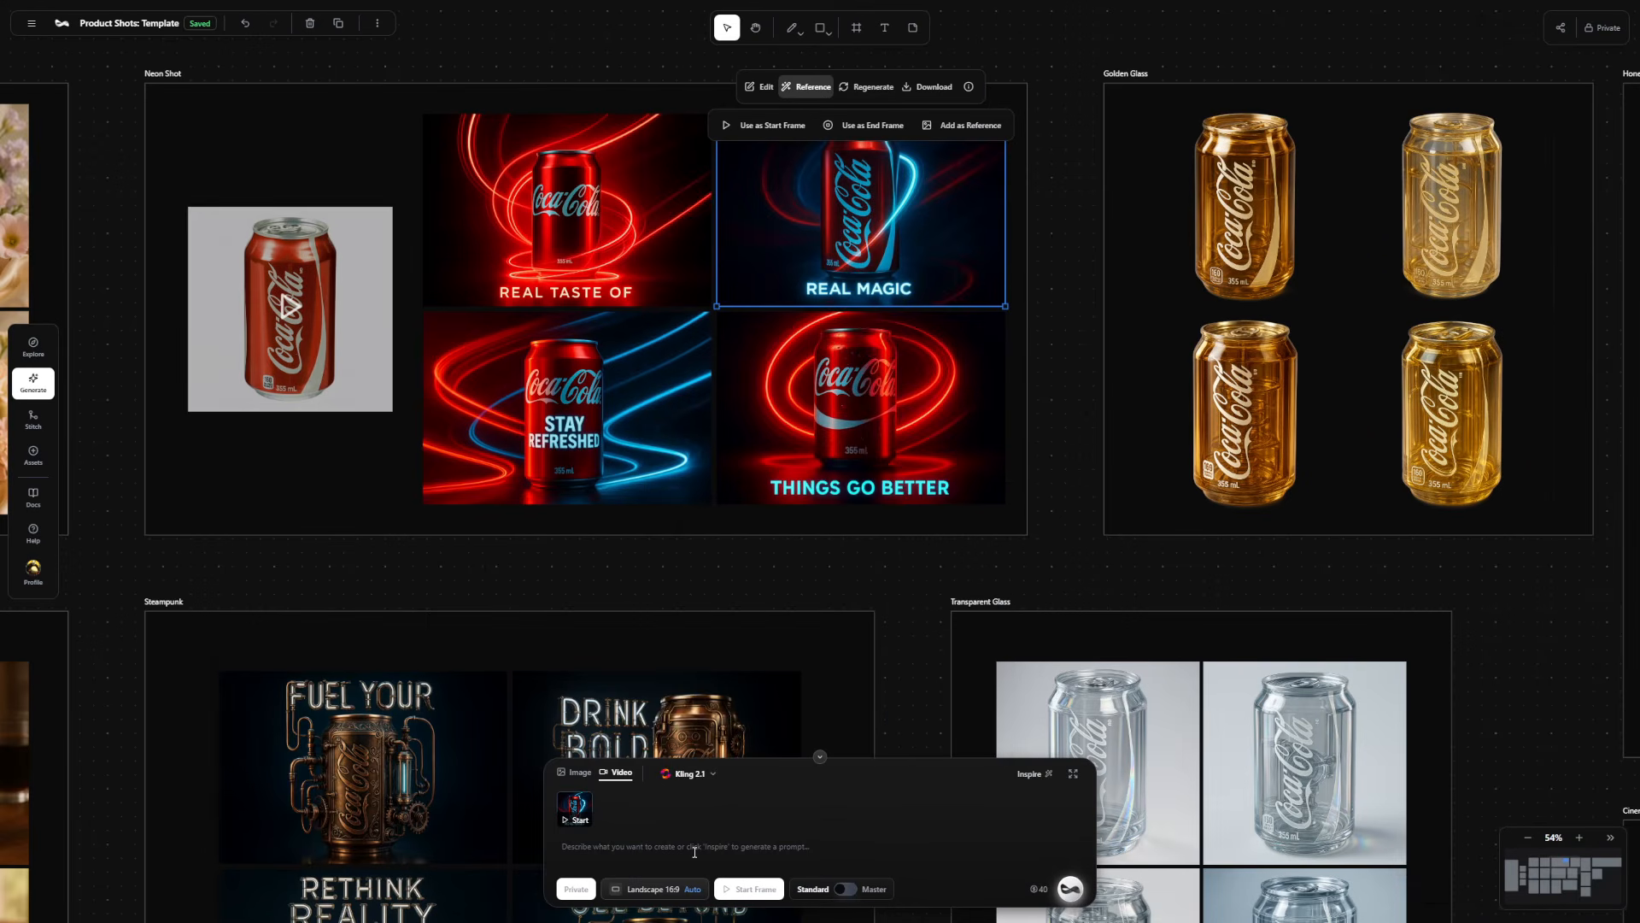
{"action": "type", "text": "Smooth cinematic product ad, with the lines of light slowly swirling"}
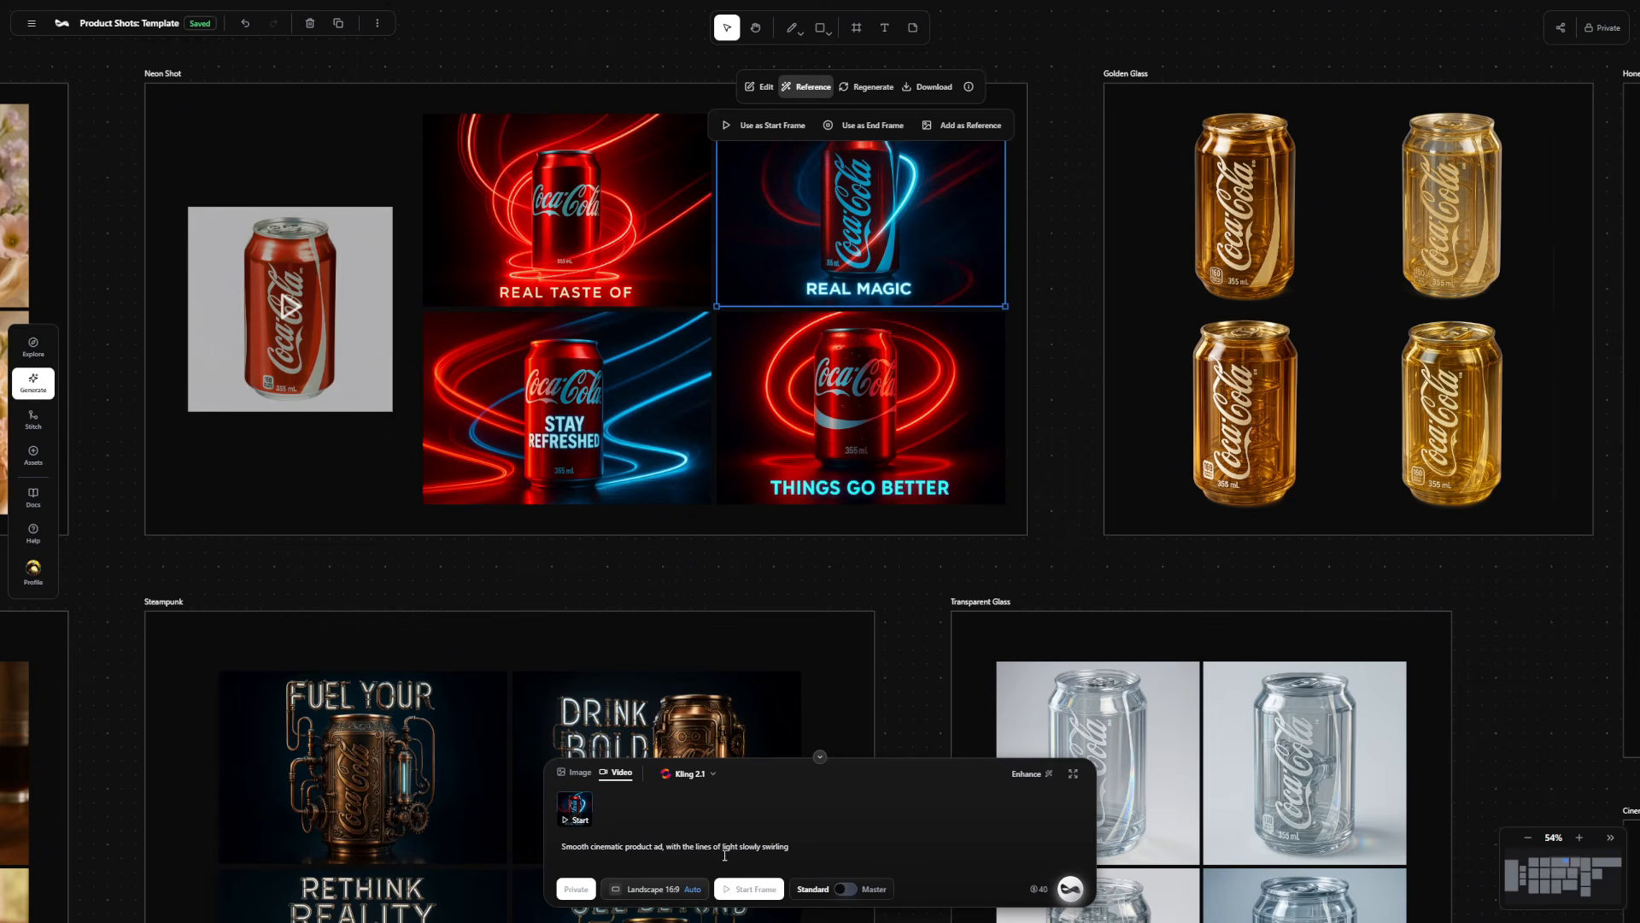
{"action": "left_click", "coordinate": [1070, 888]}
Play the new "REAL MAGIC" video in full screen and return to the canvas.
{"action": "scroll", "coordinate": [686, 385], "scroll_direction": "up", "scroll_amount": 3}
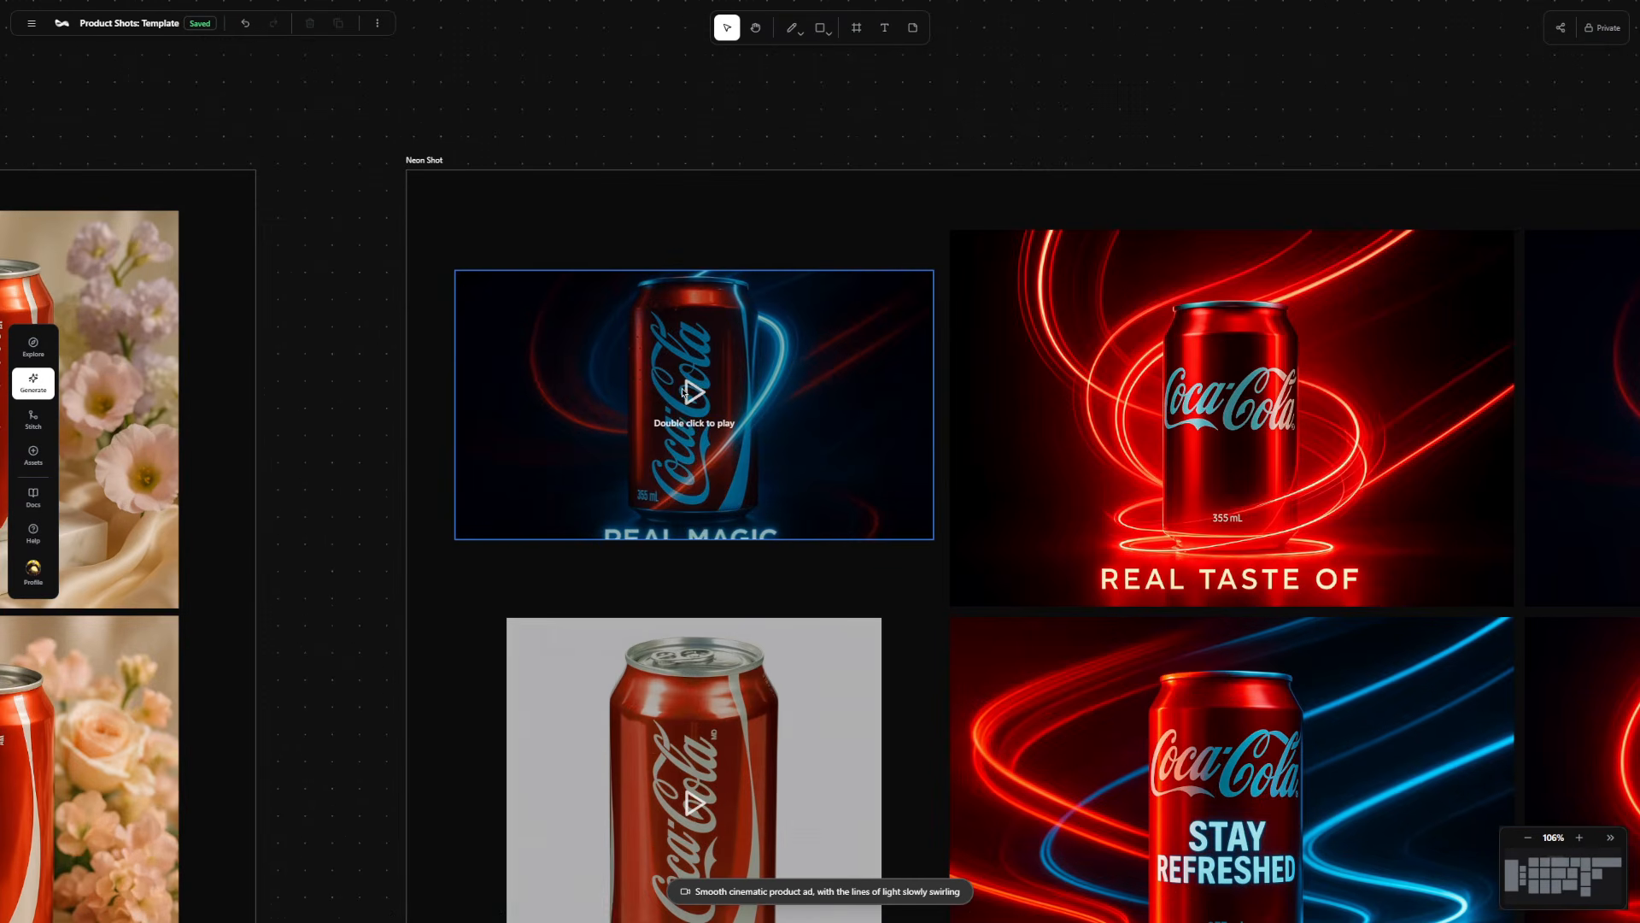
{"action": "double_click", "coordinate": [686, 386]}
{"action": "left_click", "coordinate": [896, 508]}
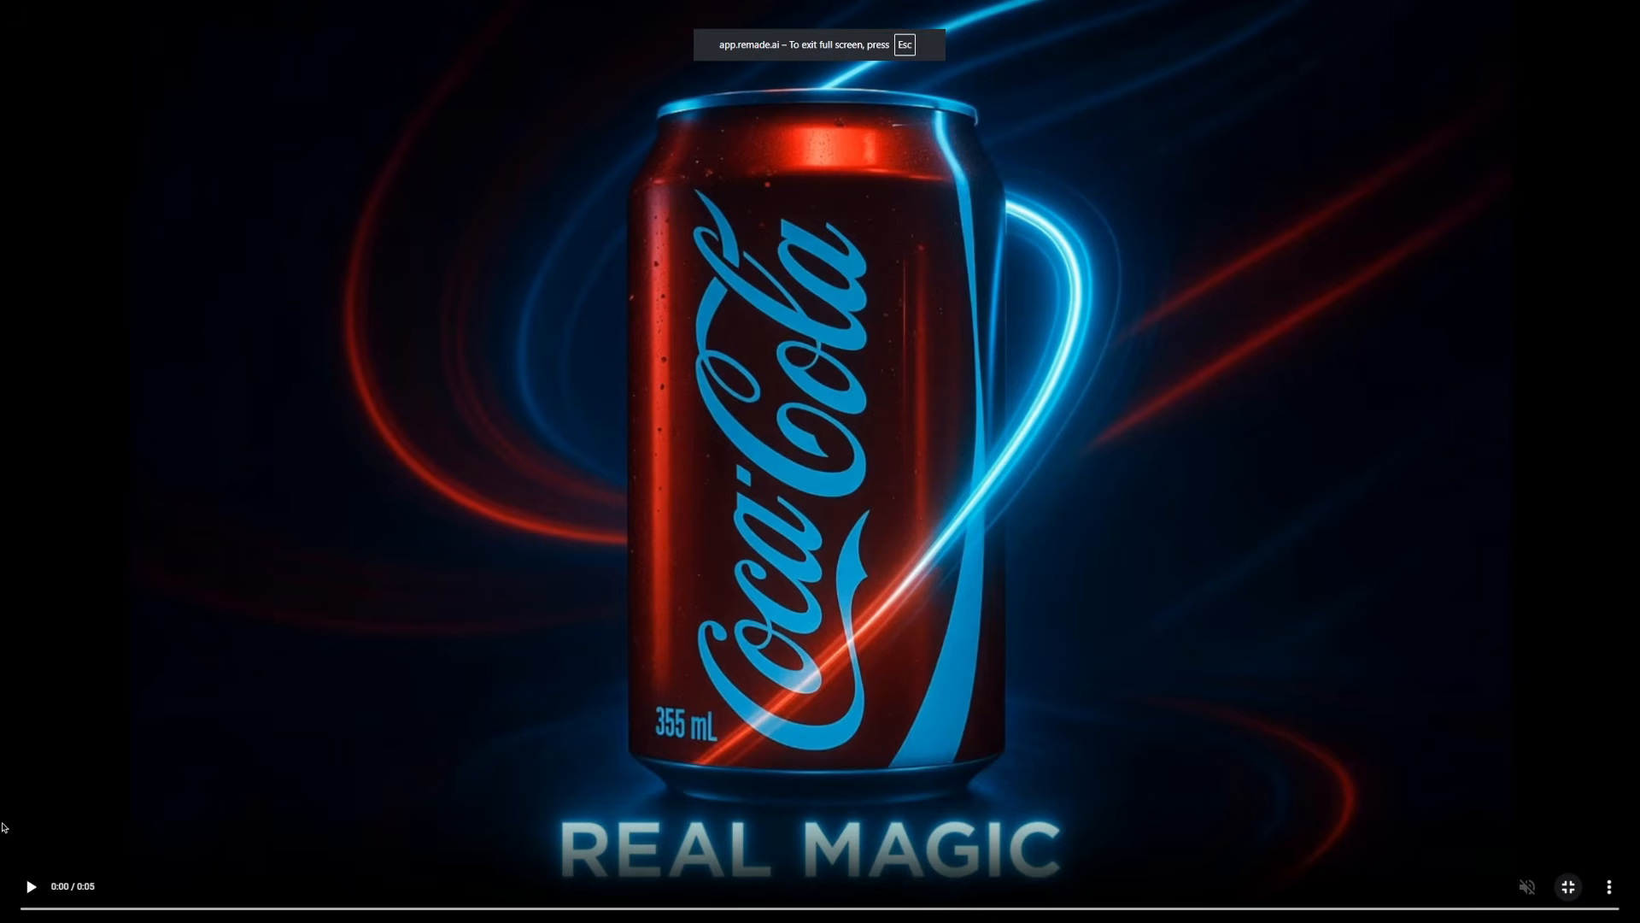
{"action": "key", "text": "space"}
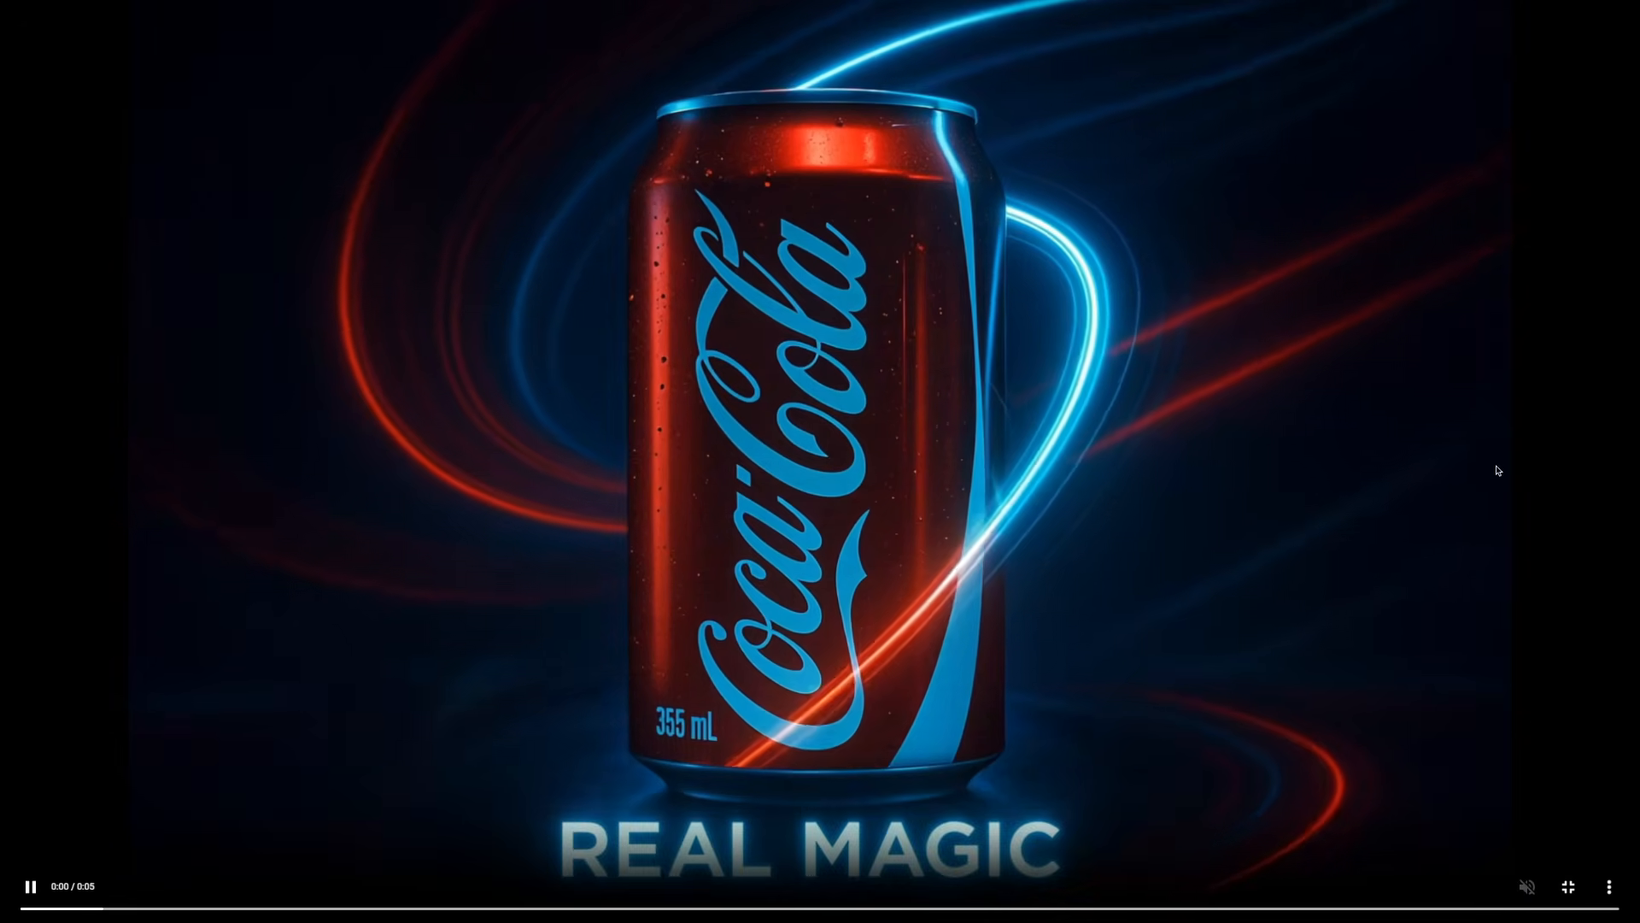
{"action": "key", "text": "Escape"}
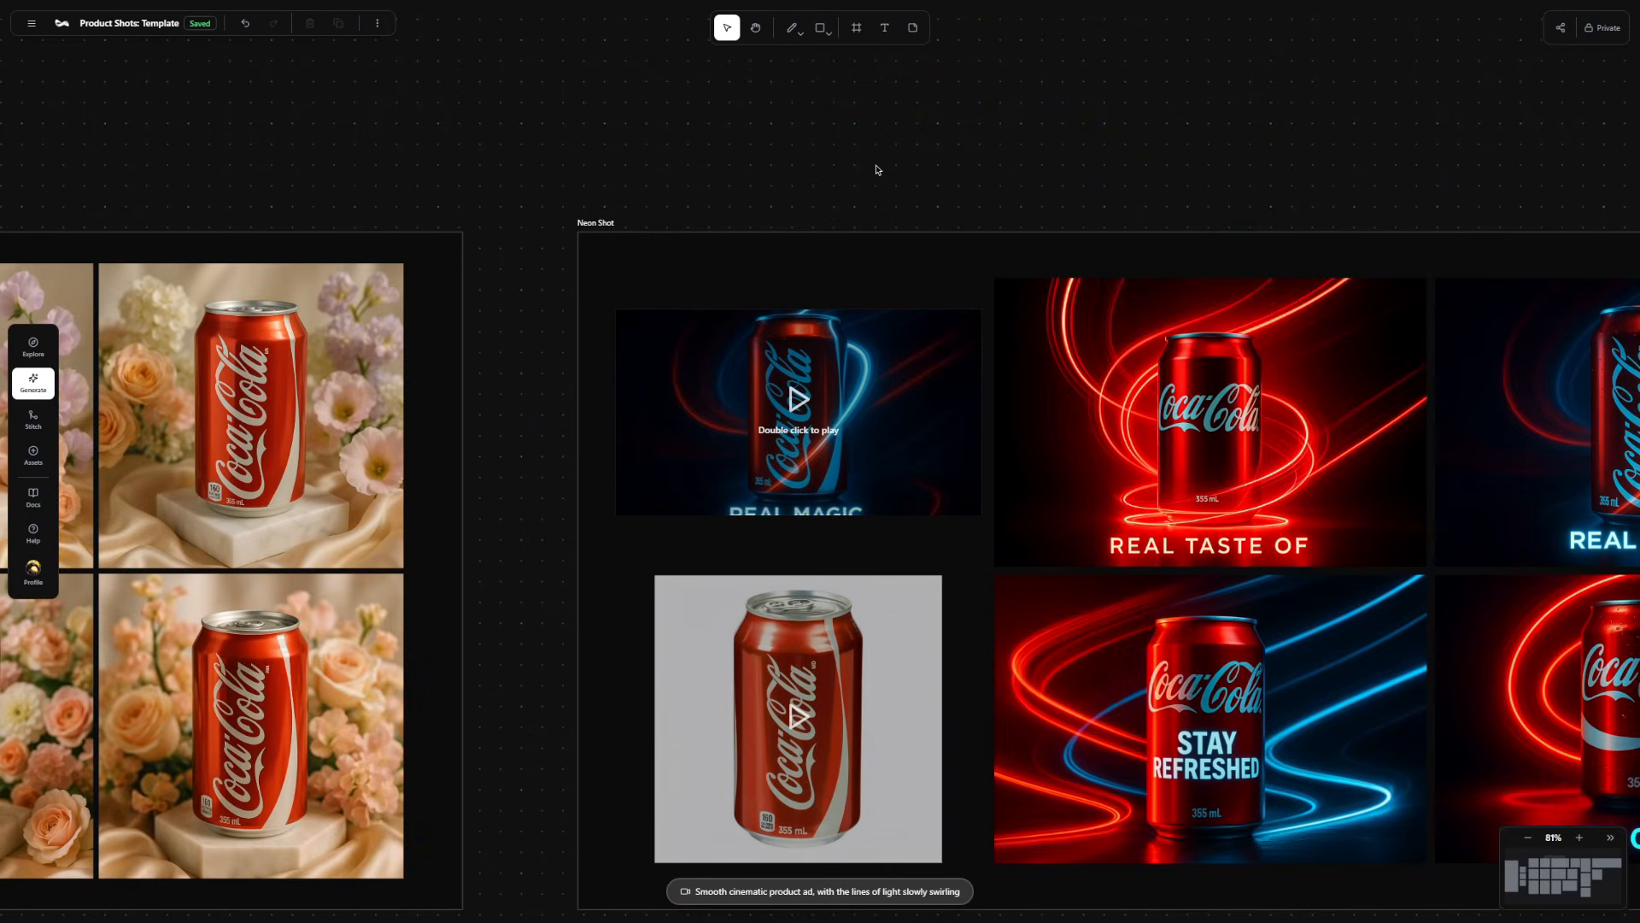
Upscale the "REAL MAGIC" video by a factor of 1.5x with frame interpolation enabled at 60 FPS.
{"action": "left_click", "coordinate": [777, 383]}
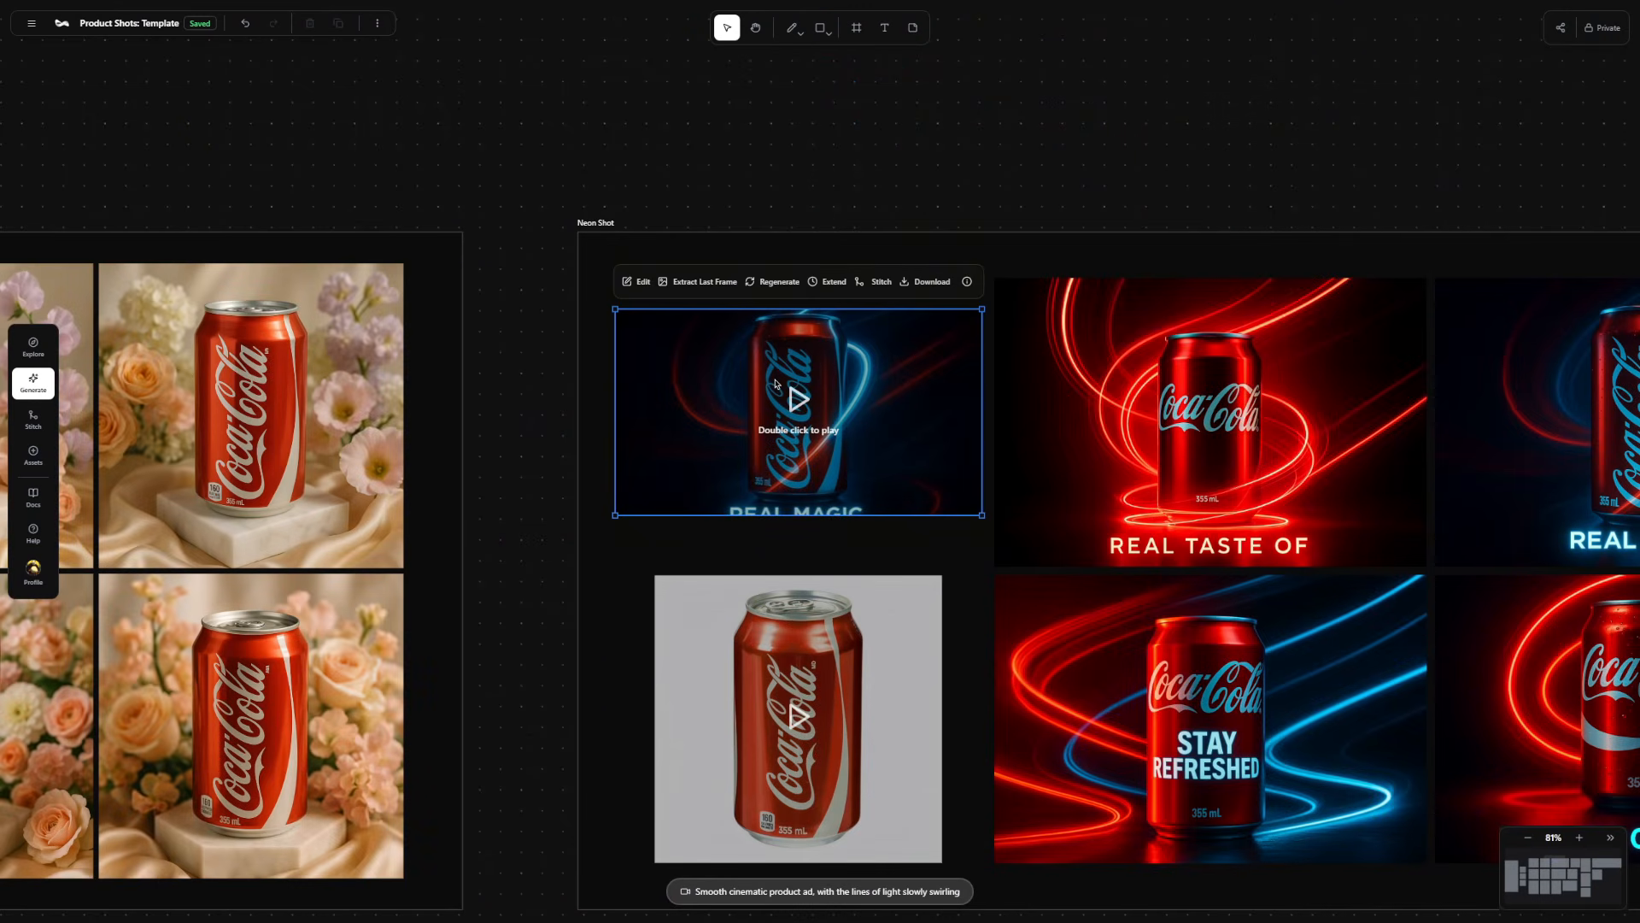
{"action": "left_click", "coordinate": [623, 283]}
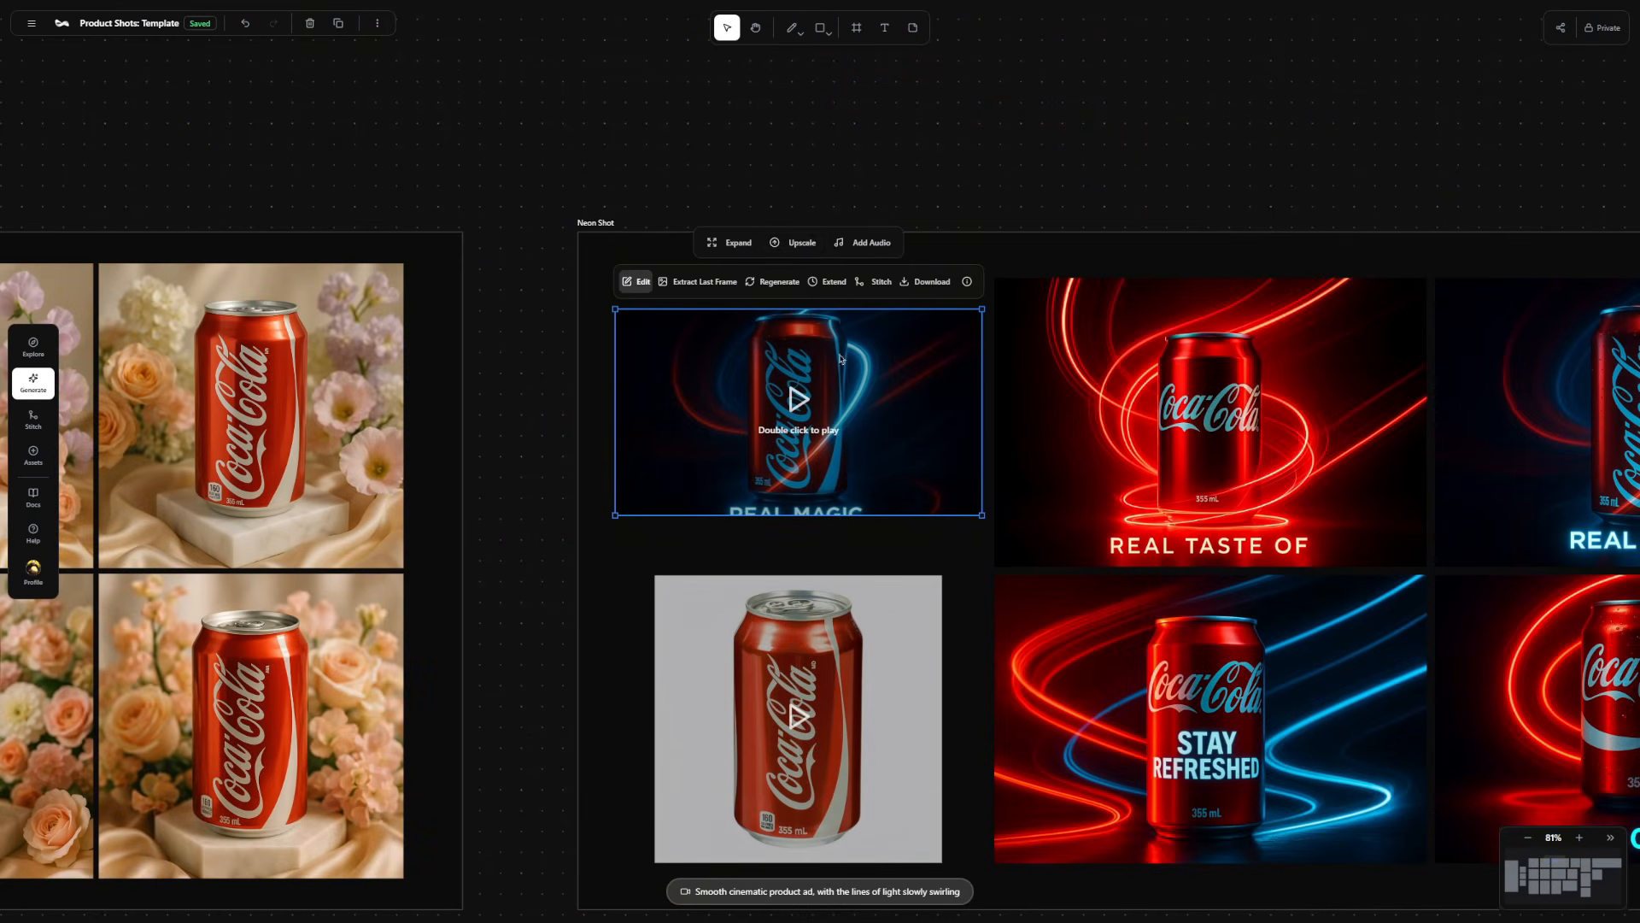
{"action": "left_click", "coordinate": [800, 244]}
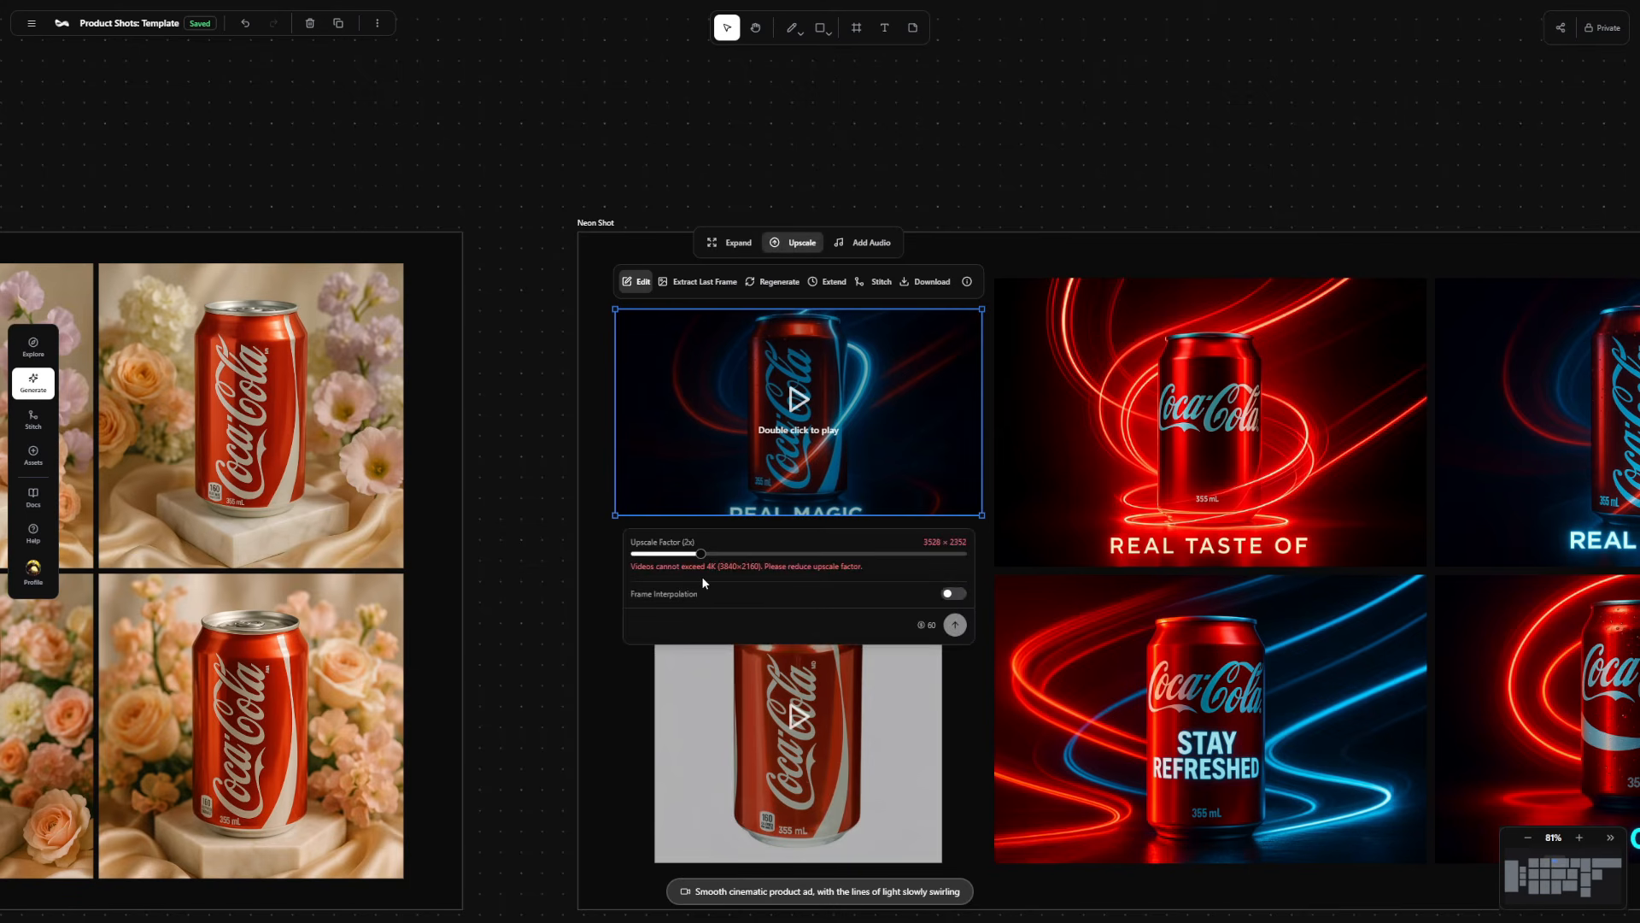
{"action": "left_click_drag", "start_coordinate": [701, 554], "coordinate": [652, 555]}
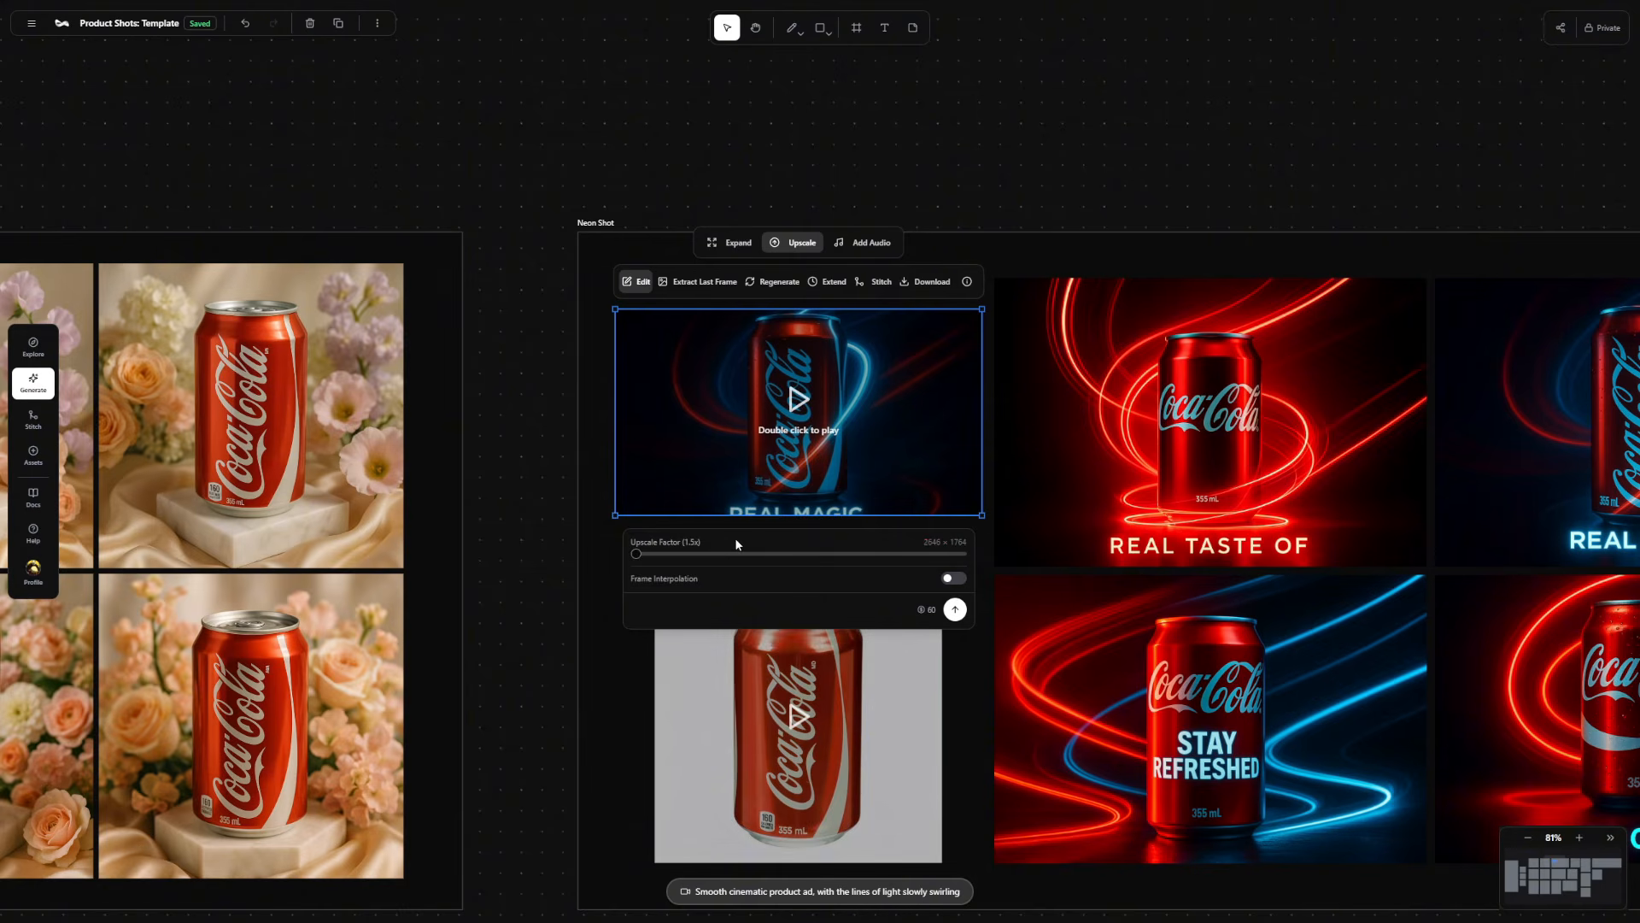
{"action": "left_click", "coordinate": [952, 582]}
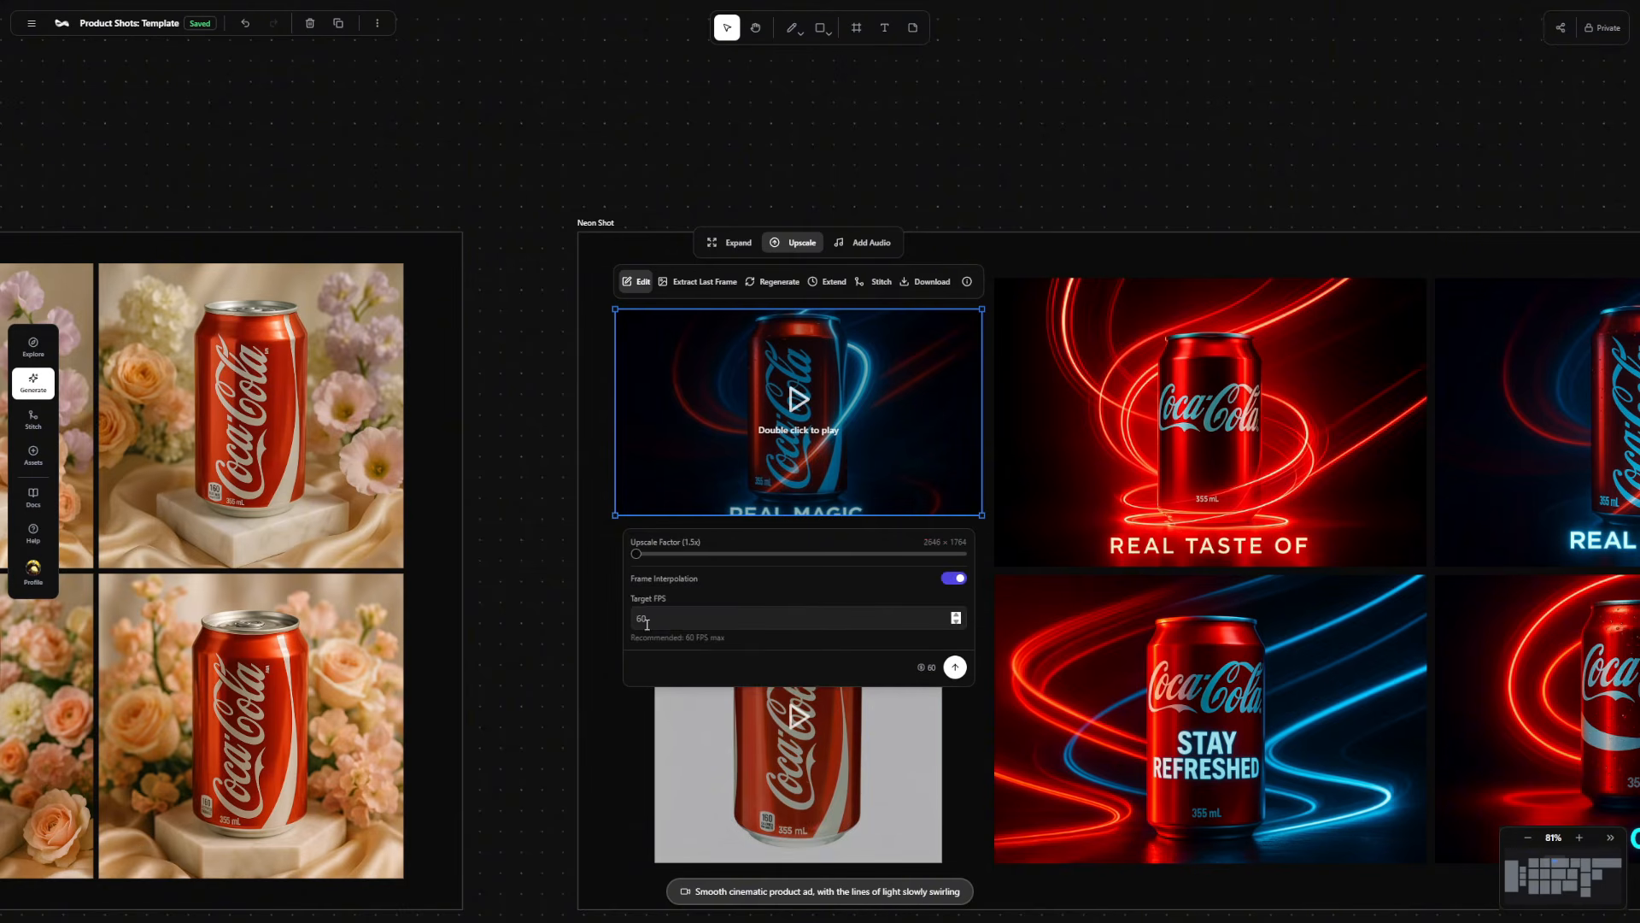
{"action": "left_click", "coordinate": [955, 669]}
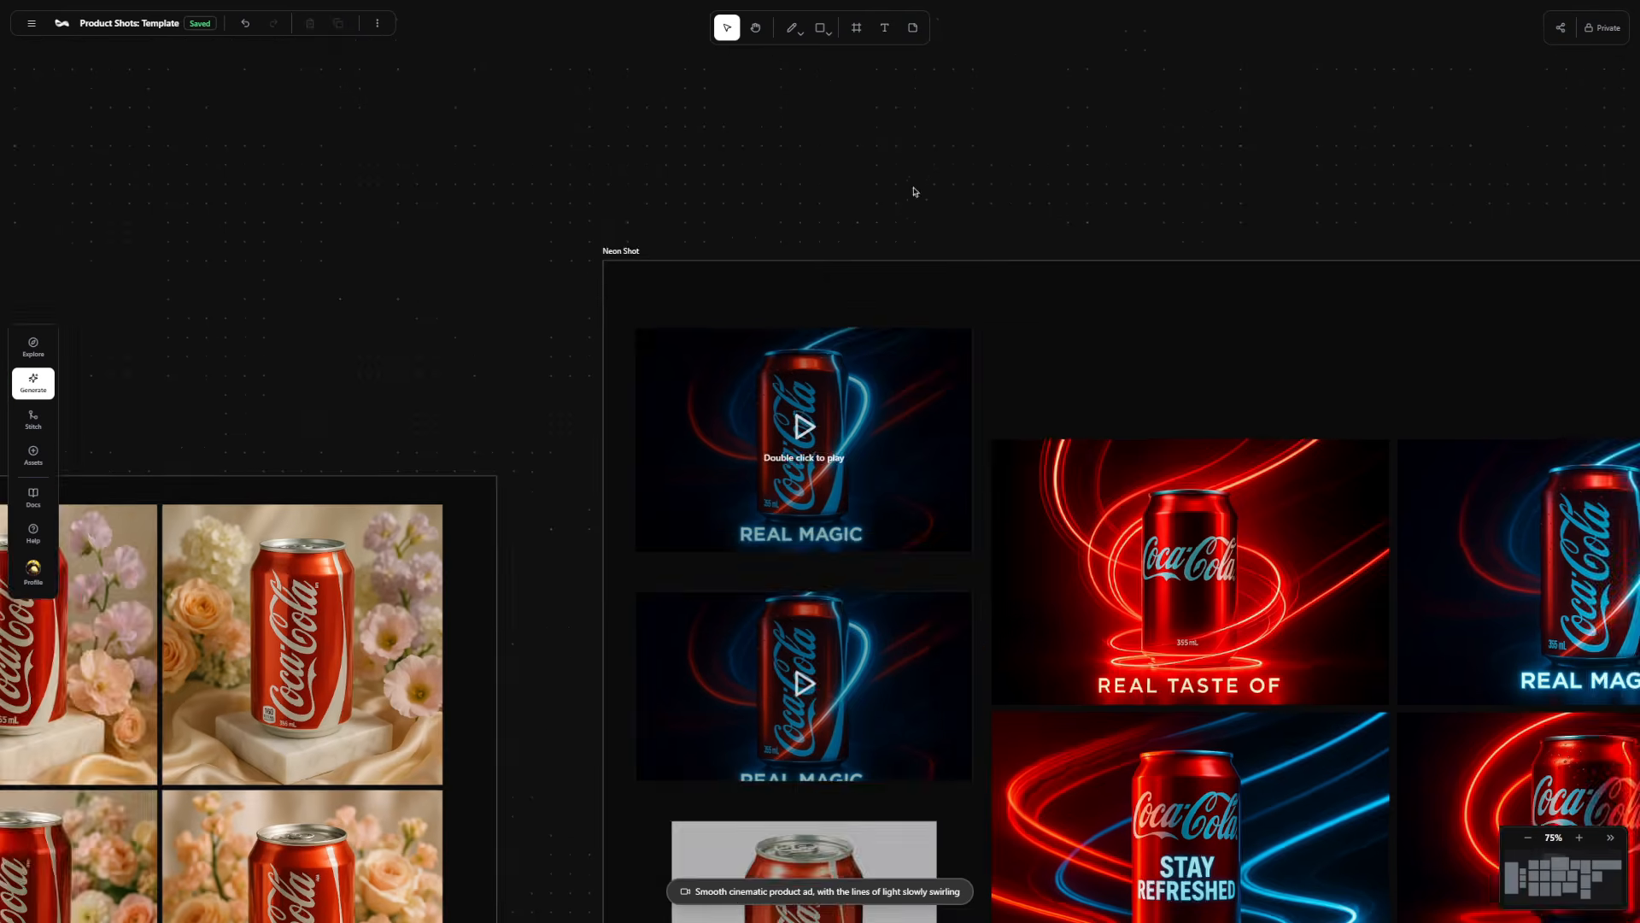
Play the upscaled "REAL MAGIC" video in full screen.
{"action": "double_click", "coordinate": [928, 520]}
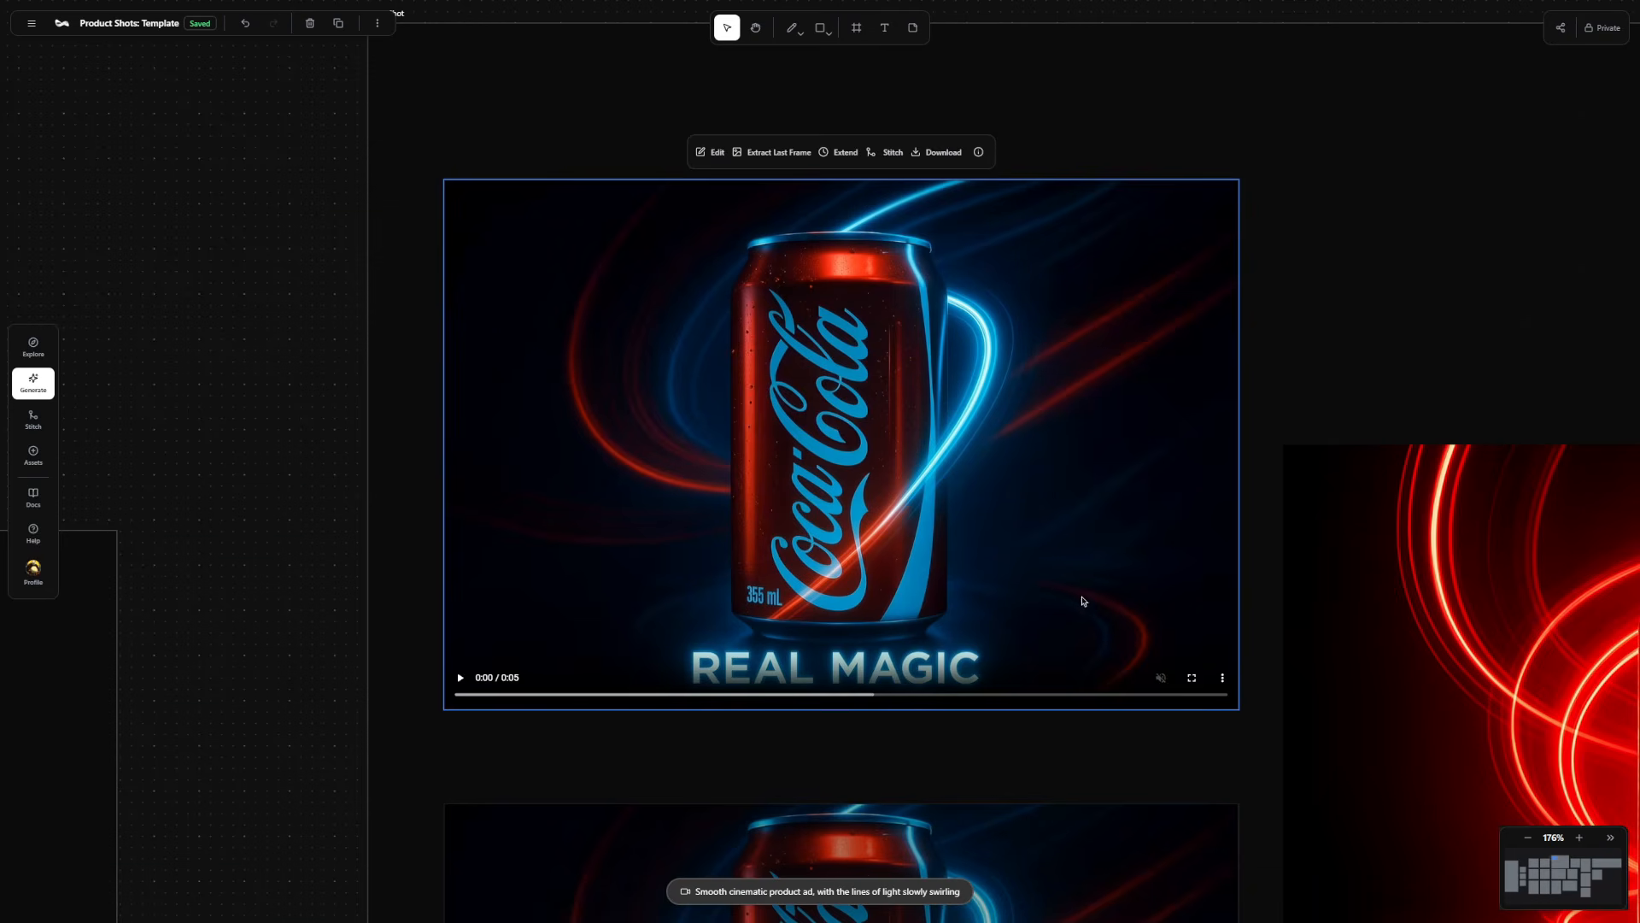
{"action": "left_click", "coordinate": [1192, 677]}
{"action": "left_click", "coordinate": [30, 885]}
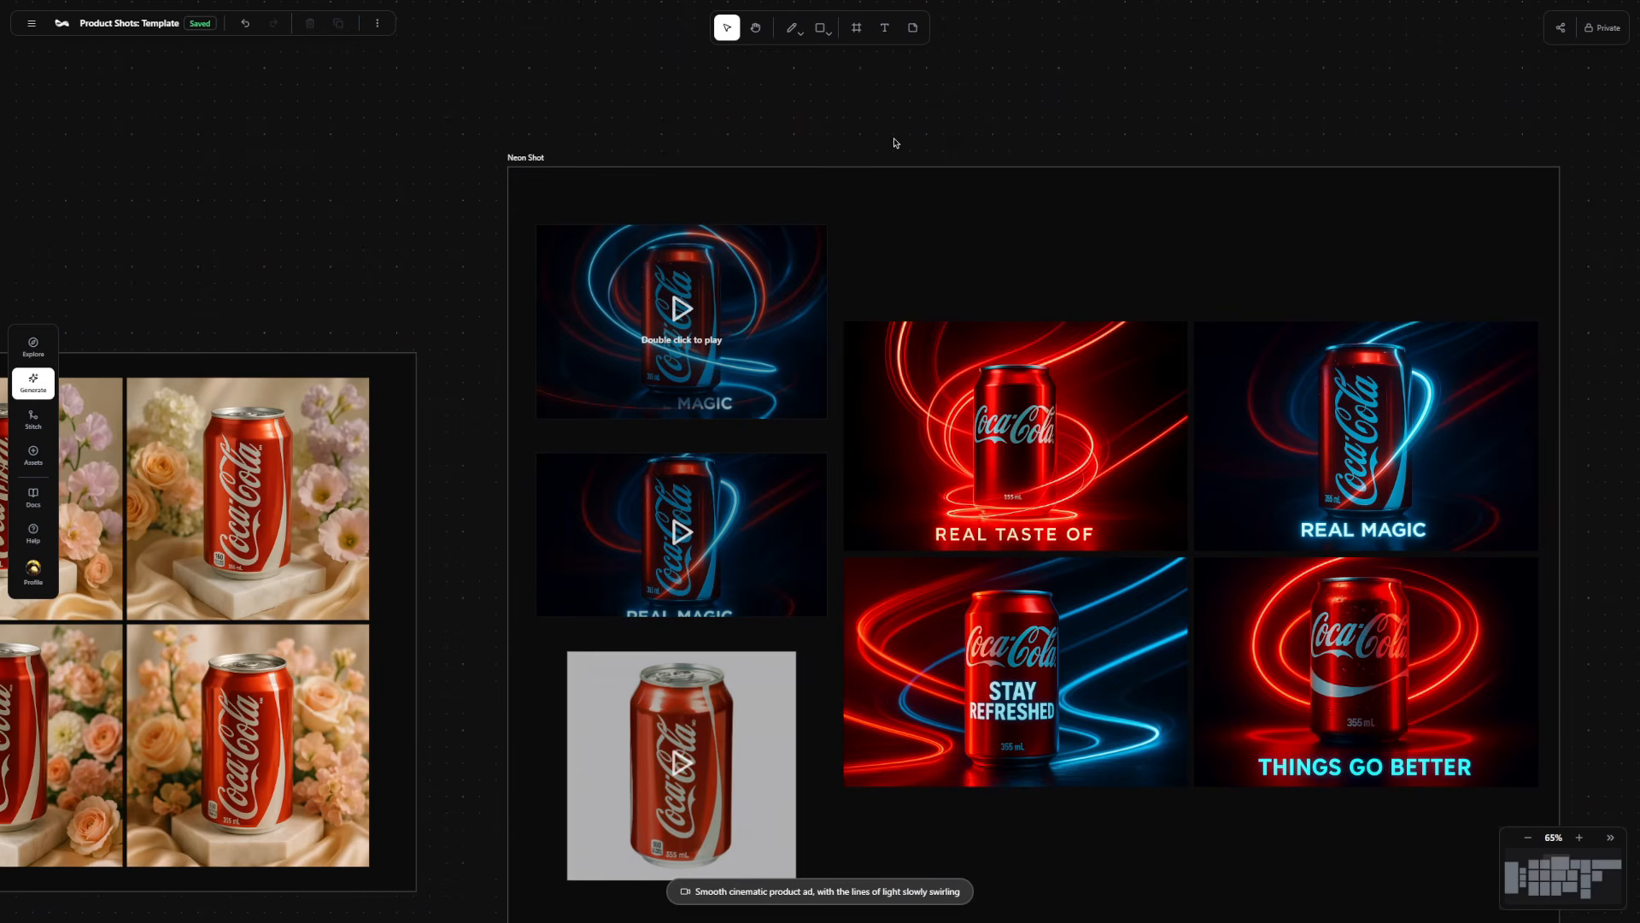
Expand the upscaled "REAL MAGIC" video to a 9:16 aspect ratio without a prompt.
{"action": "left_click", "coordinate": [643, 311]}
{"action": "left_click", "coordinate": [551, 196]}
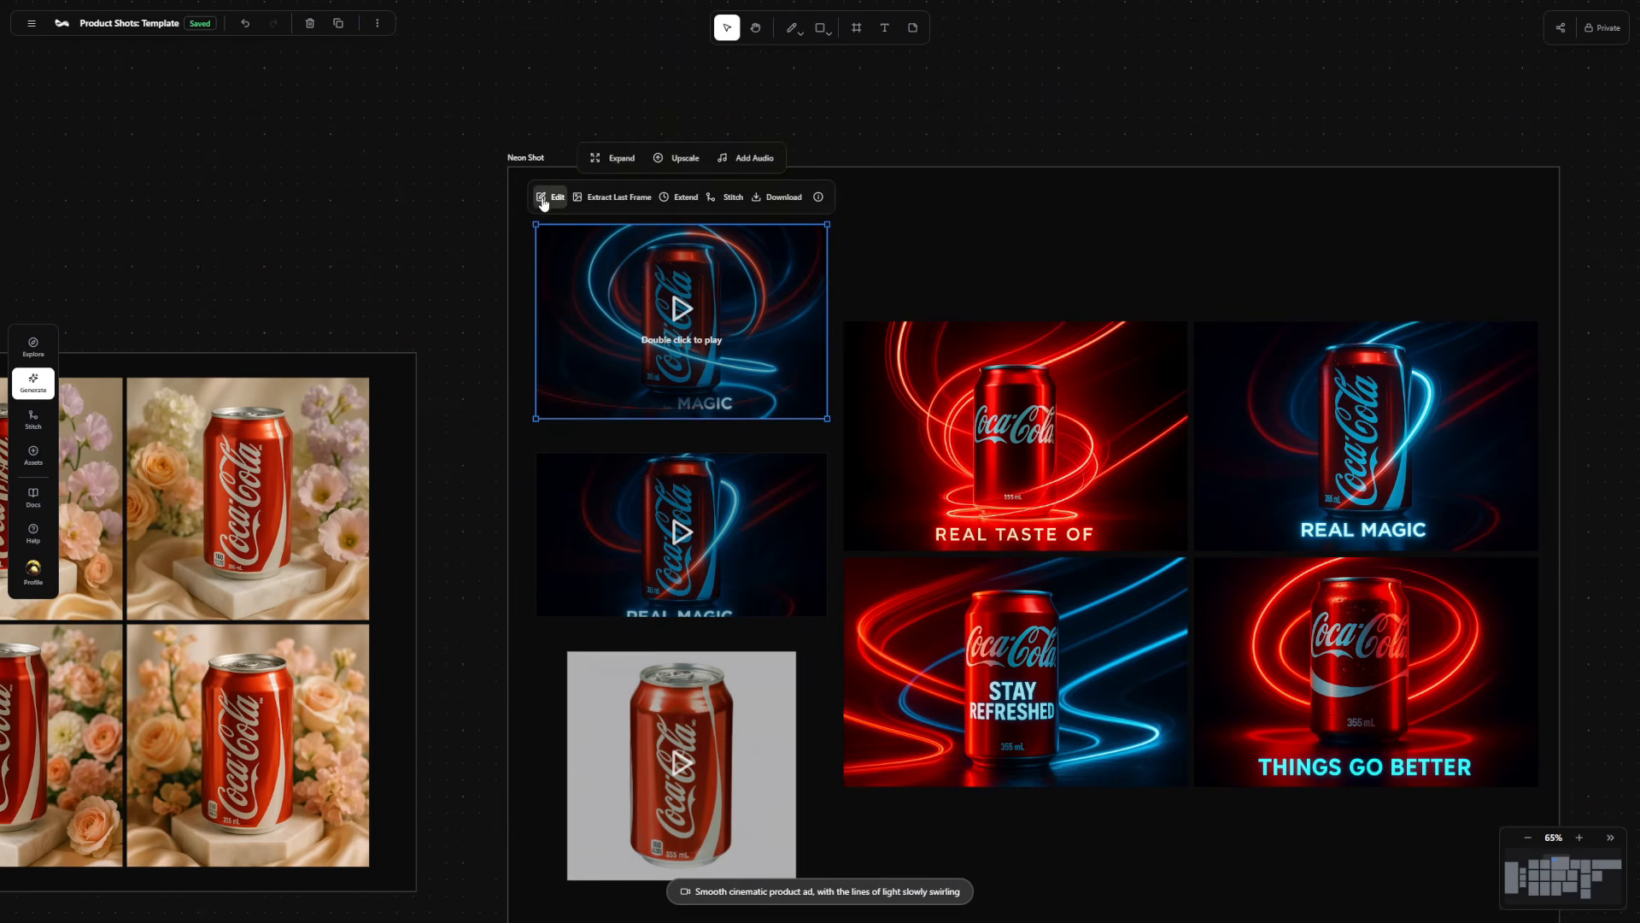
{"action": "left_click", "coordinate": [616, 158]}
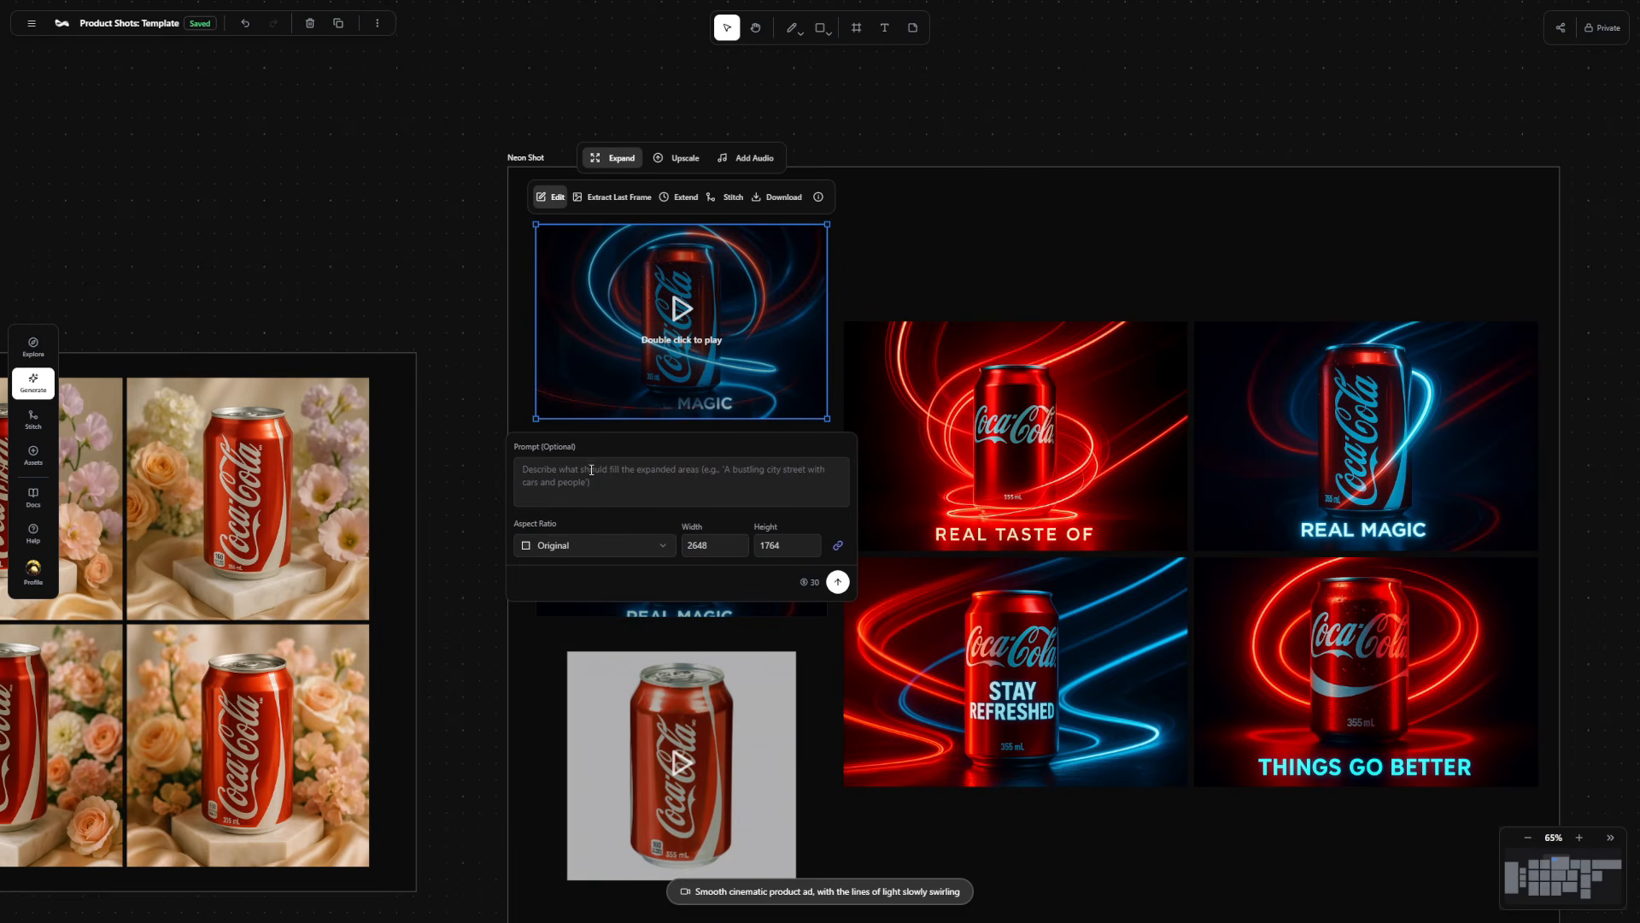
{"action": "left_click", "coordinate": [618, 547]}
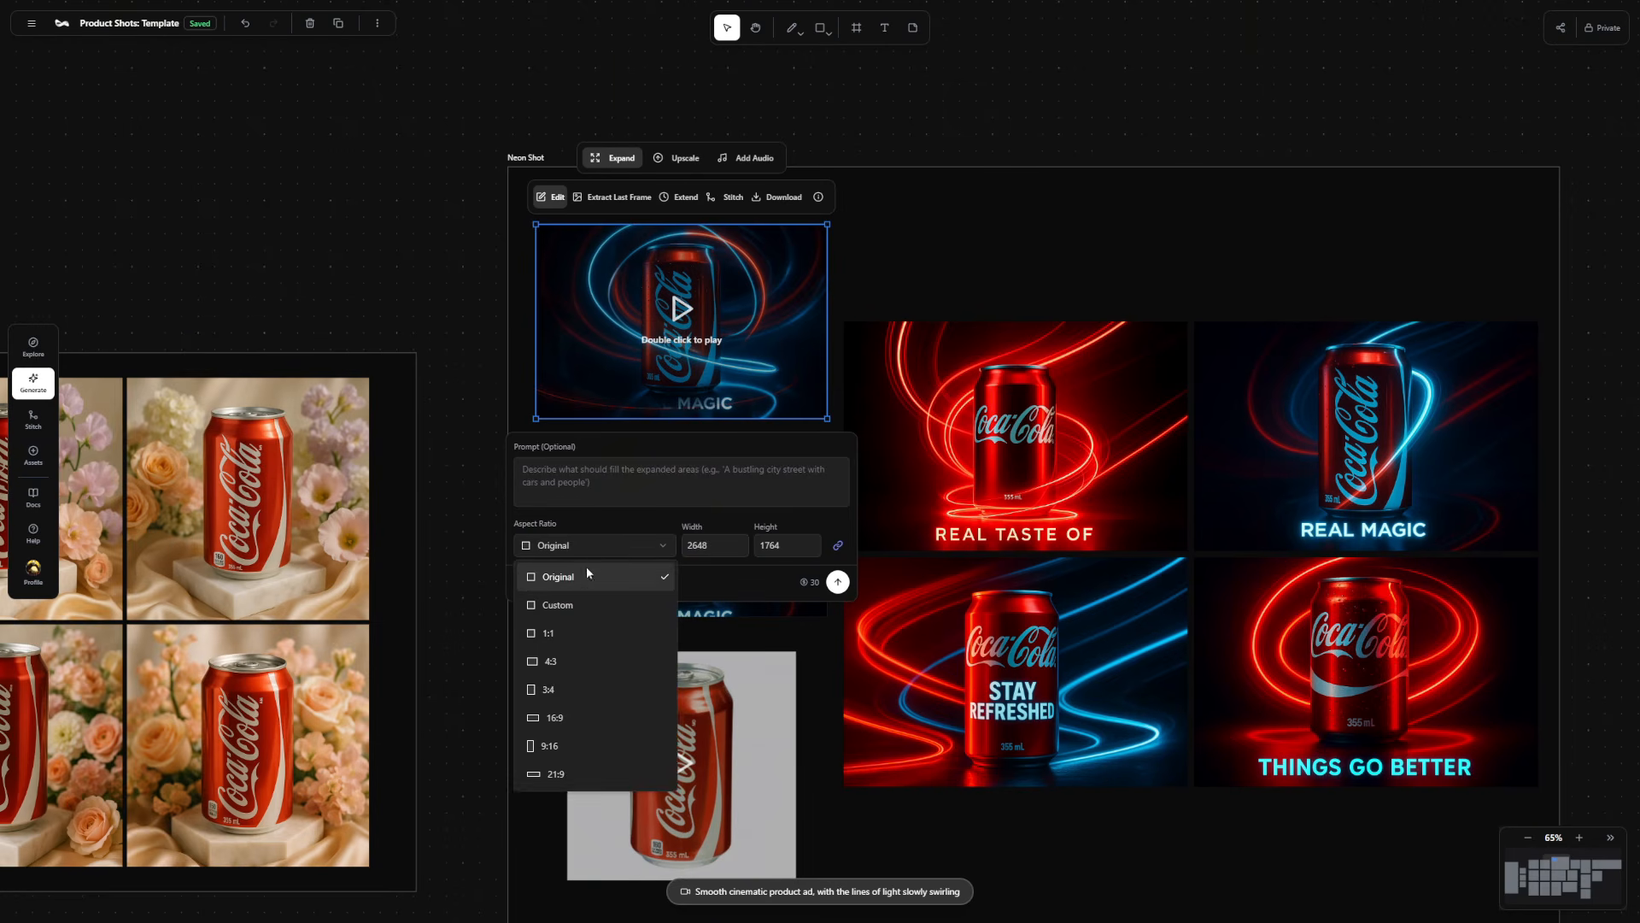
{"action": "left_click", "coordinate": [581, 745]}
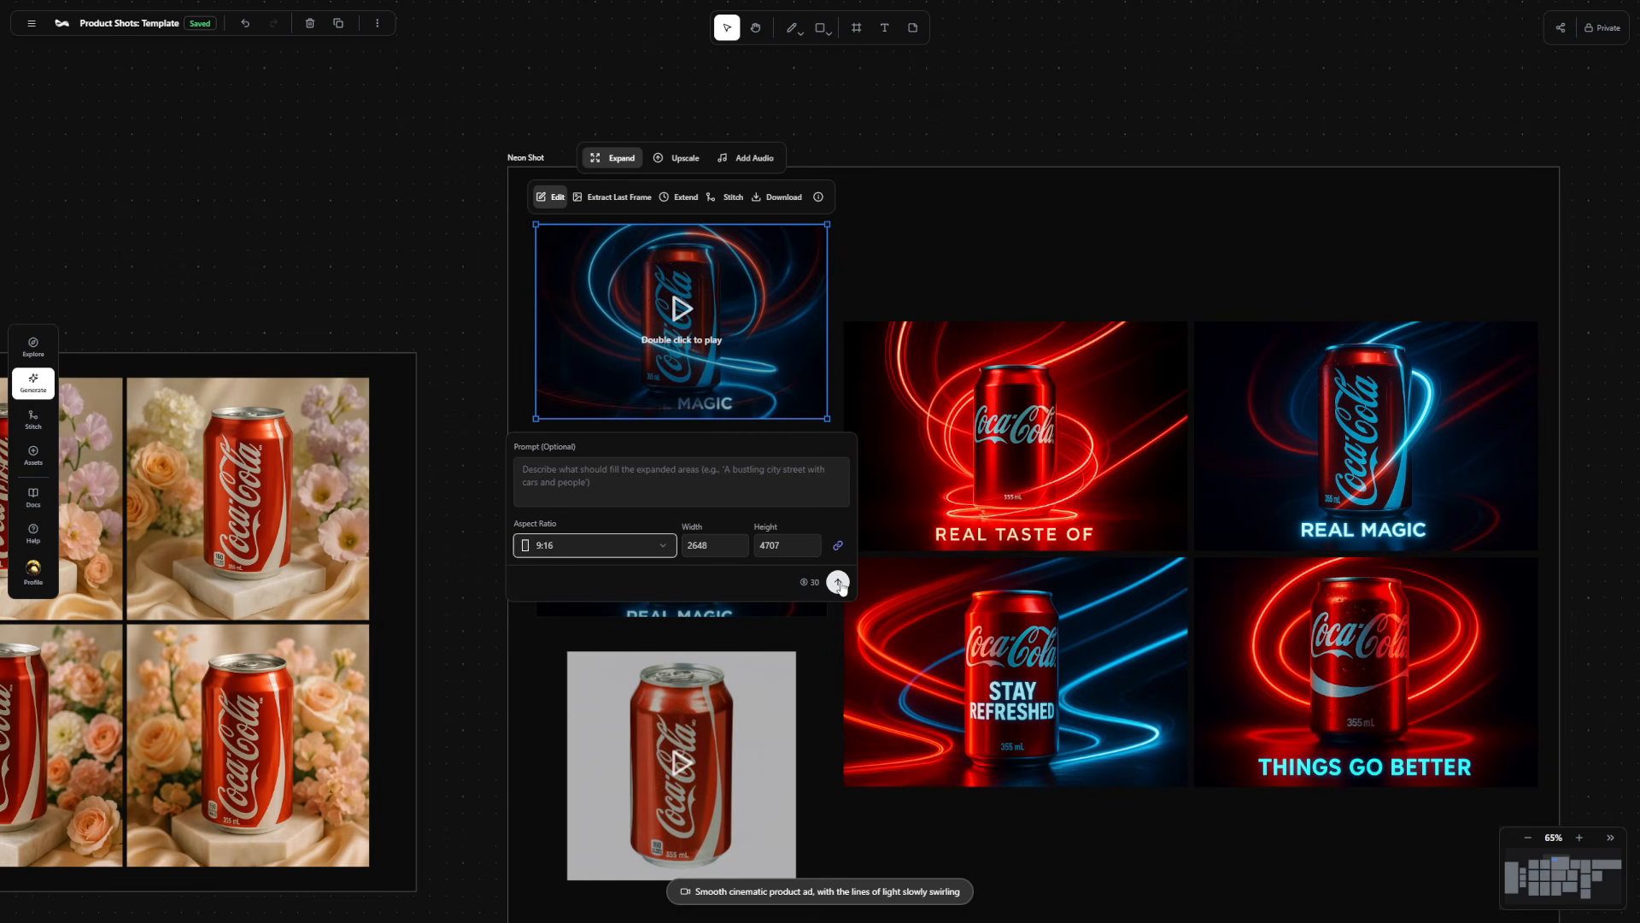
{"action": "left_click", "coordinate": [839, 583]}
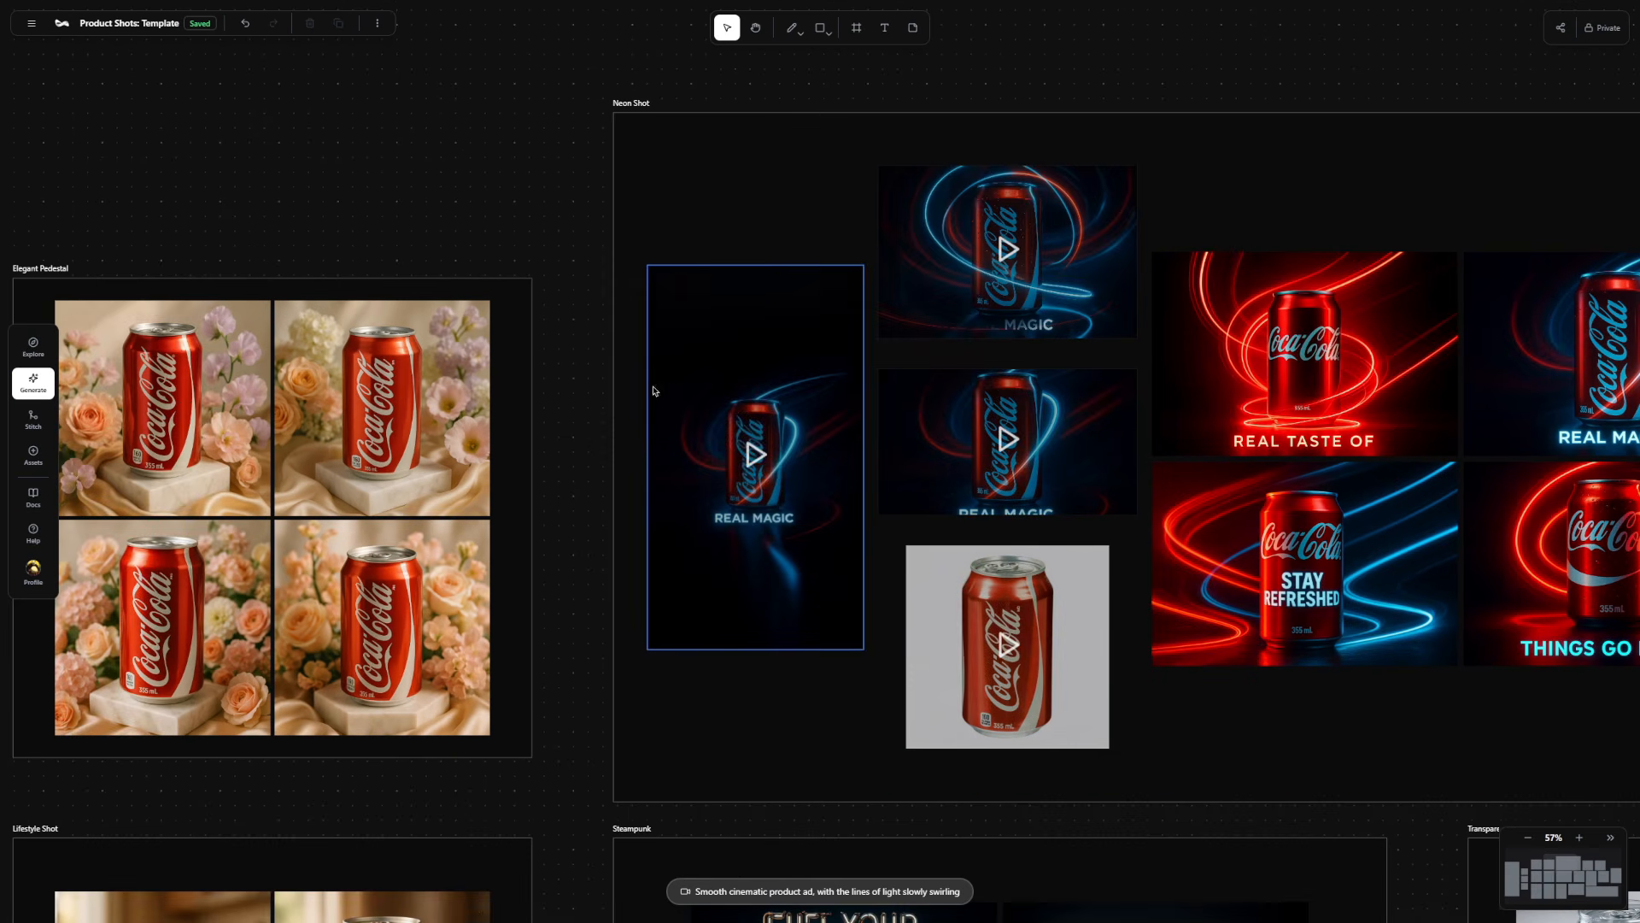
Play the expanded vertical "REAL MAGIC" video on the canvas.
{"action": "left_click", "coordinate": [751, 446]}
{"action": "scroll", "coordinate": [751, 453], "scroll_direction": "up", "scroll_amount": 3}
{"action": "double_click", "coordinate": [743, 460]}
{"action": "left_click", "coordinate": [744, 459]}
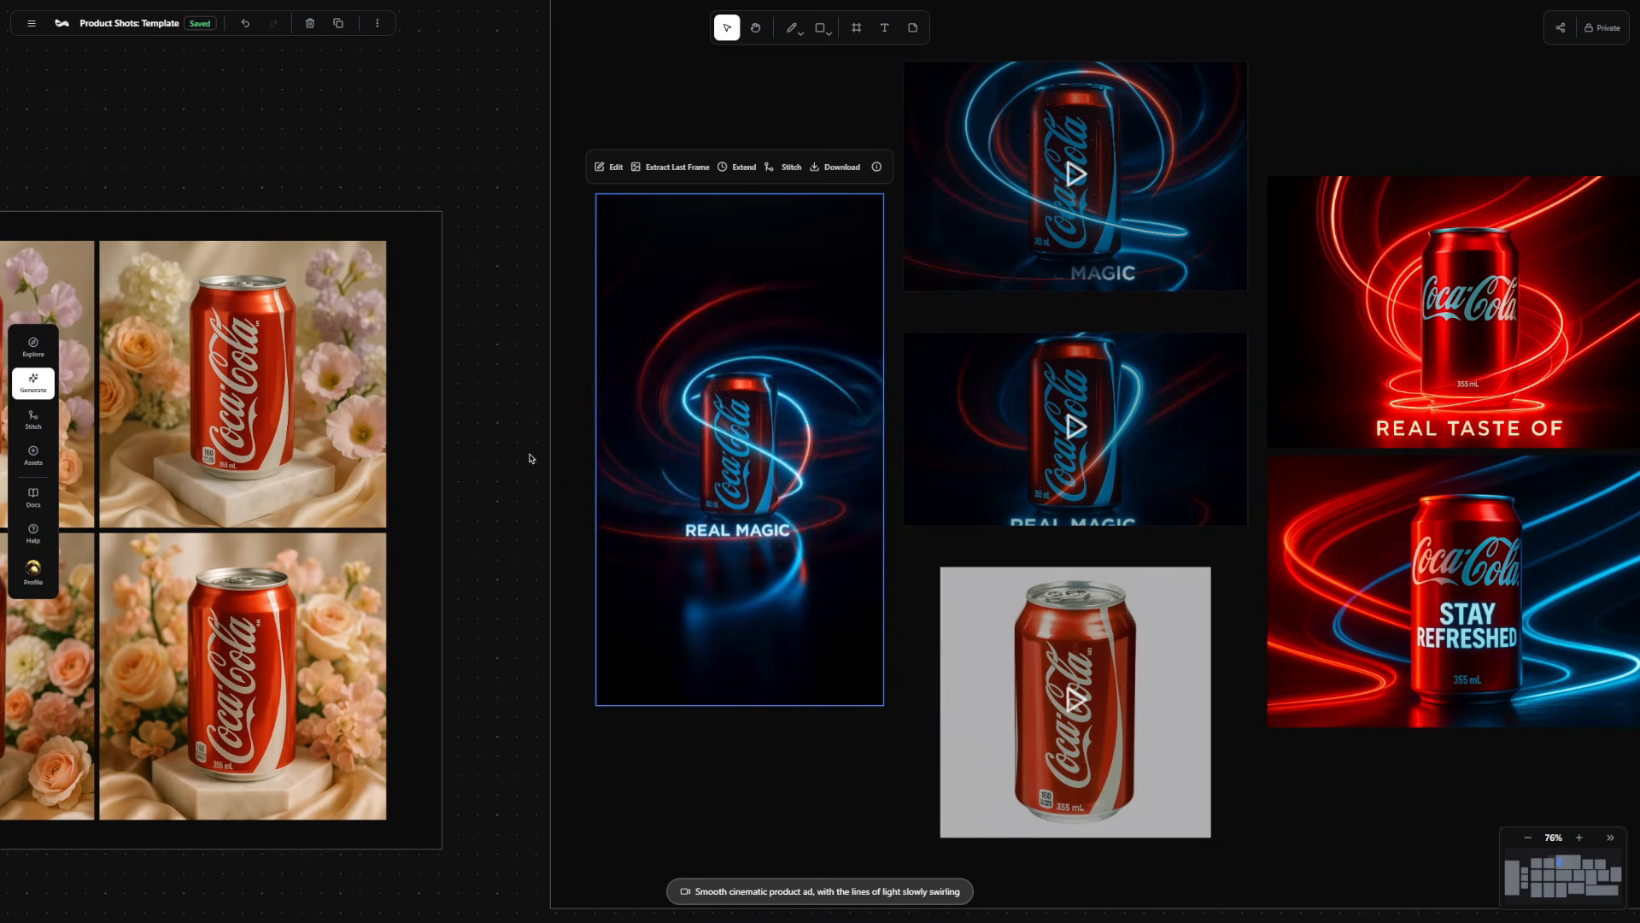